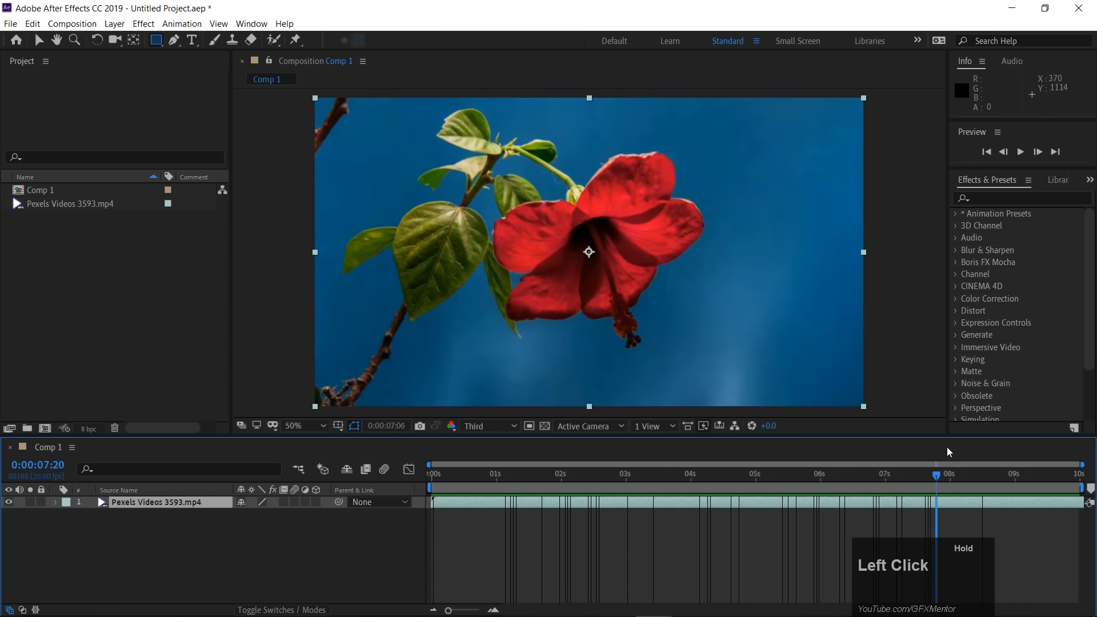
Deselect the footage layer and choose the Rectangle Tool from the available shape tools
left_click(141, 262)
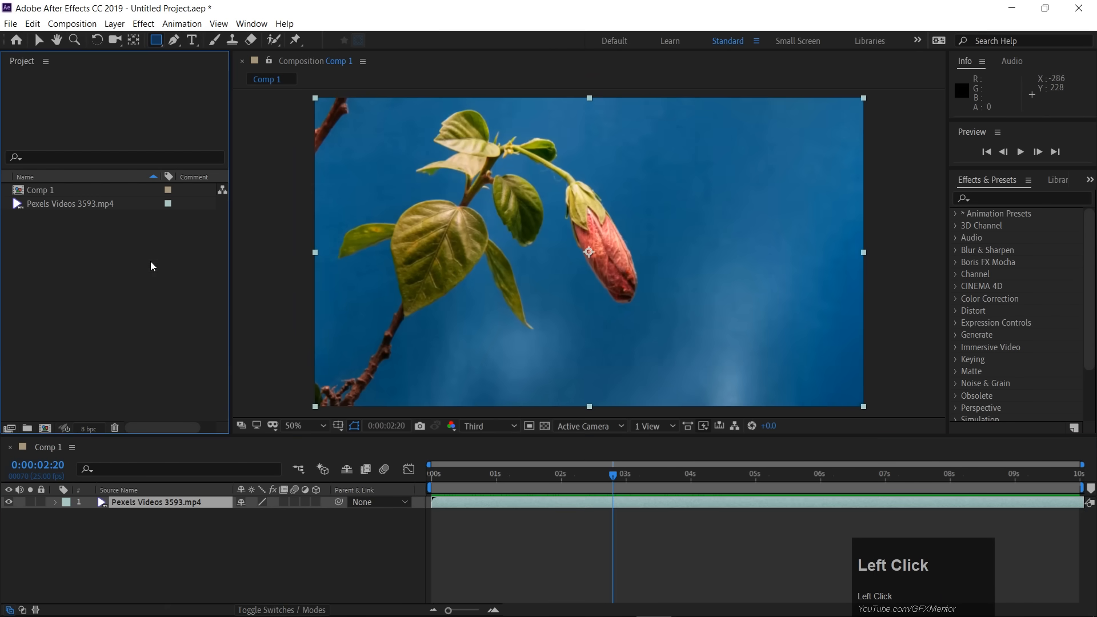
left_click(137, 552)
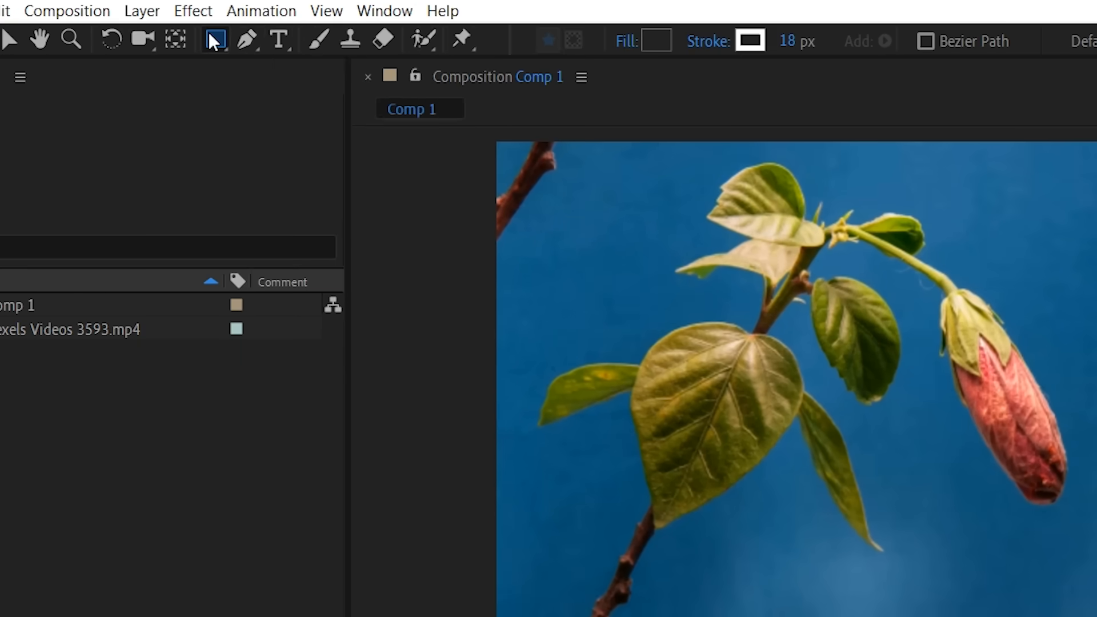
left_click(213, 41)
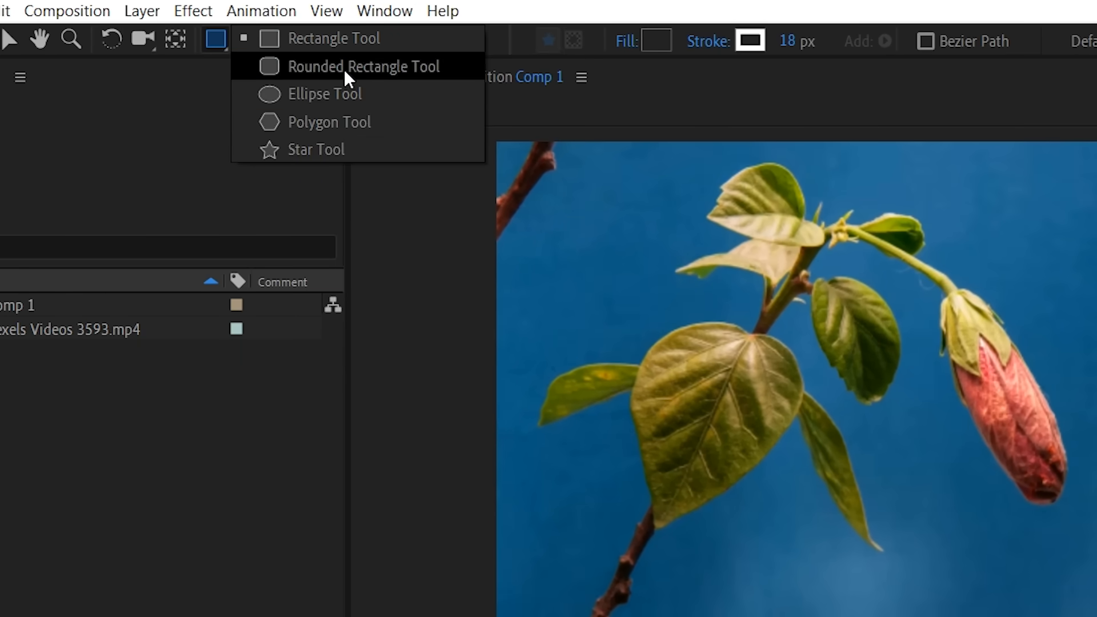
left_click(344, 39)
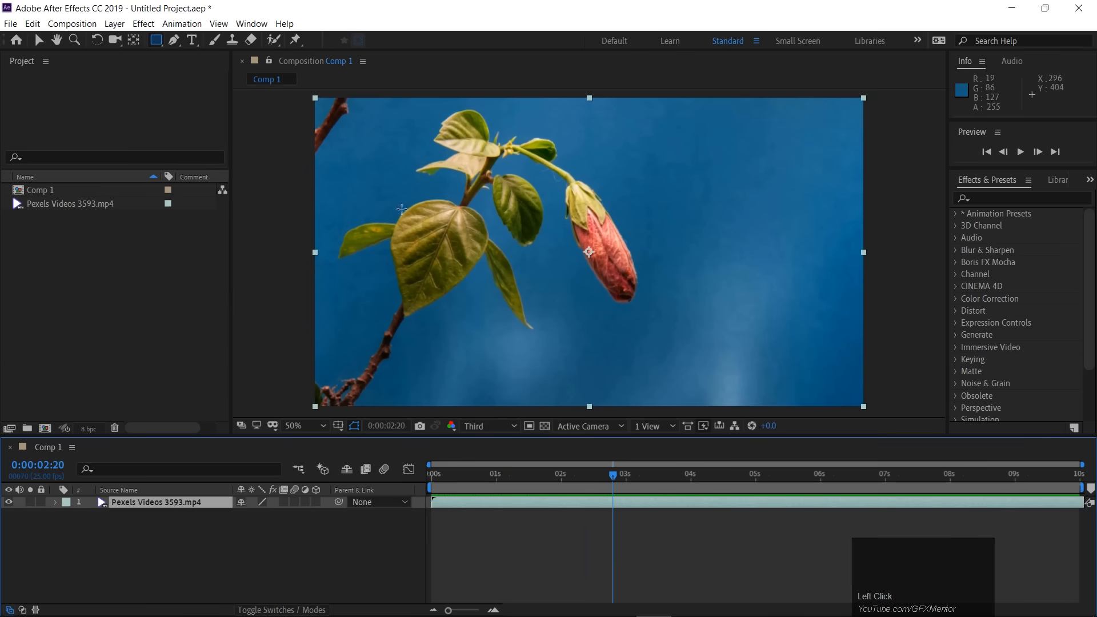
Try drawing several rectangular masks on the selected footage layer and undo them all
left_click_drag(390, 127, 664, 356)
left_click_drag(714, 185, 819, 334)
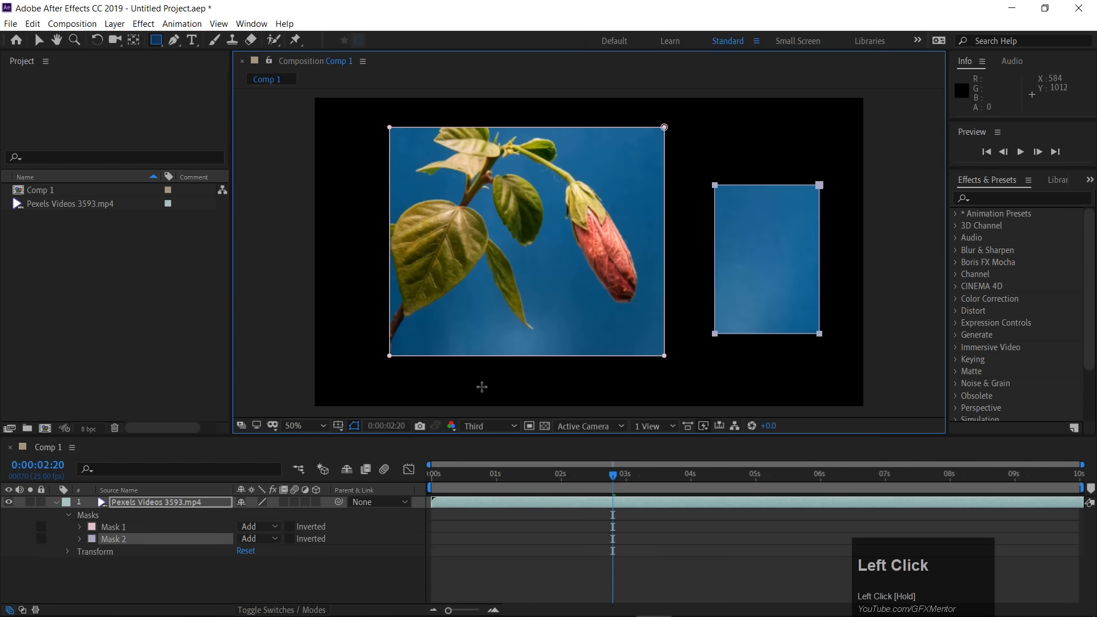
left_click_drag(689, 121, 819, 155)
key("ctrl+z")
key("ctrl+z")
key("ctrl+z")
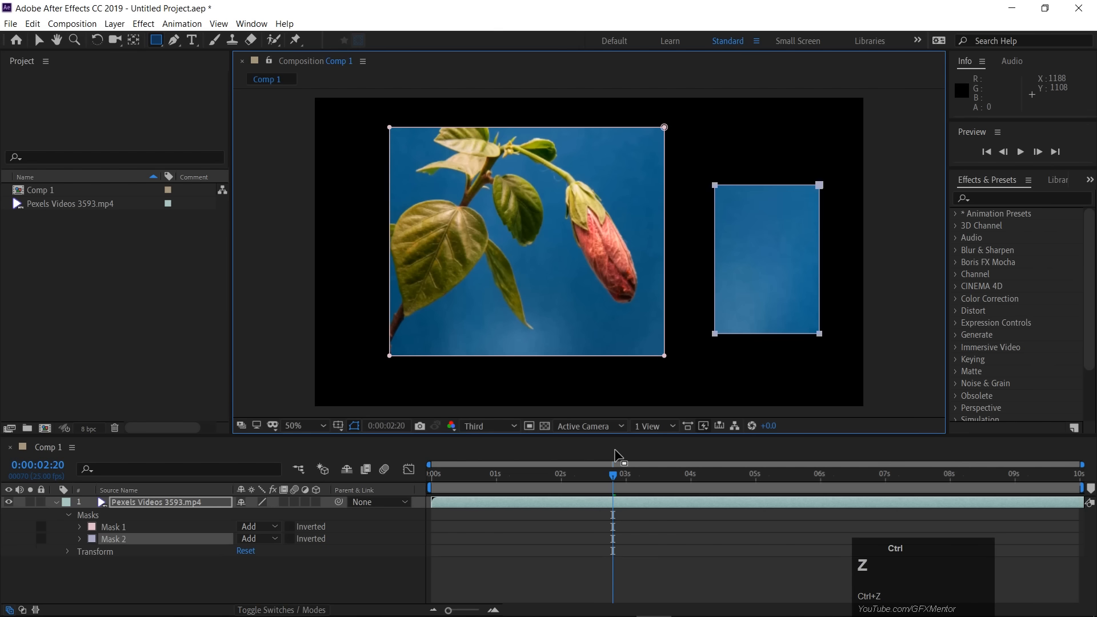
Try a star-shaped mask on the footage layer with the Star Tool and undo it
left_click_drag(157, 39, 256, 104)
left_click_drag(545, 228, 639, 321)
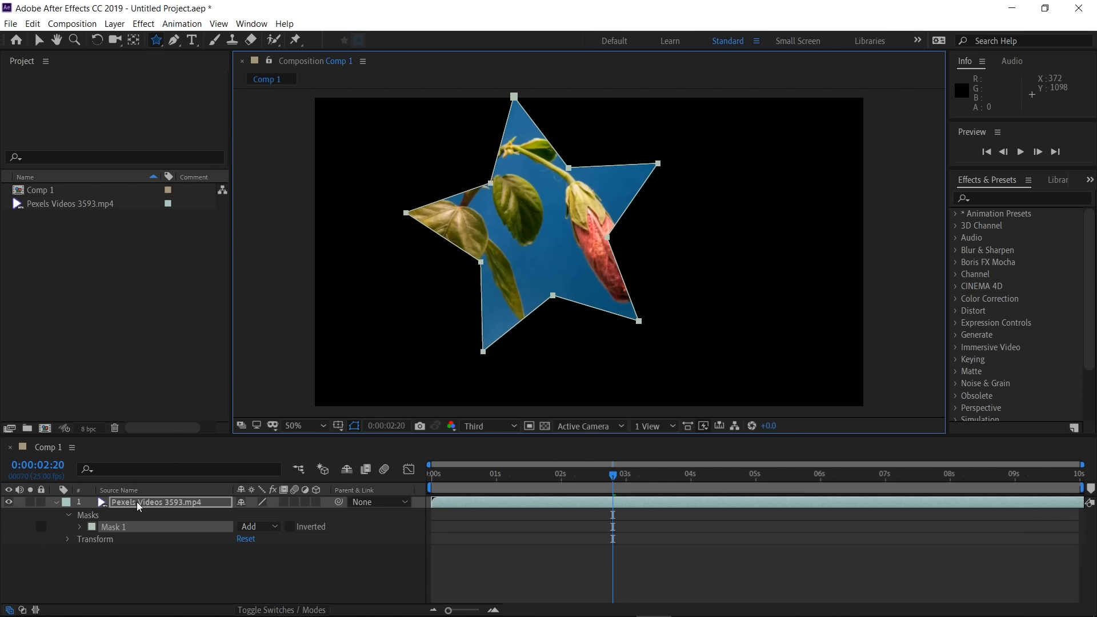
key("ctrl+z")
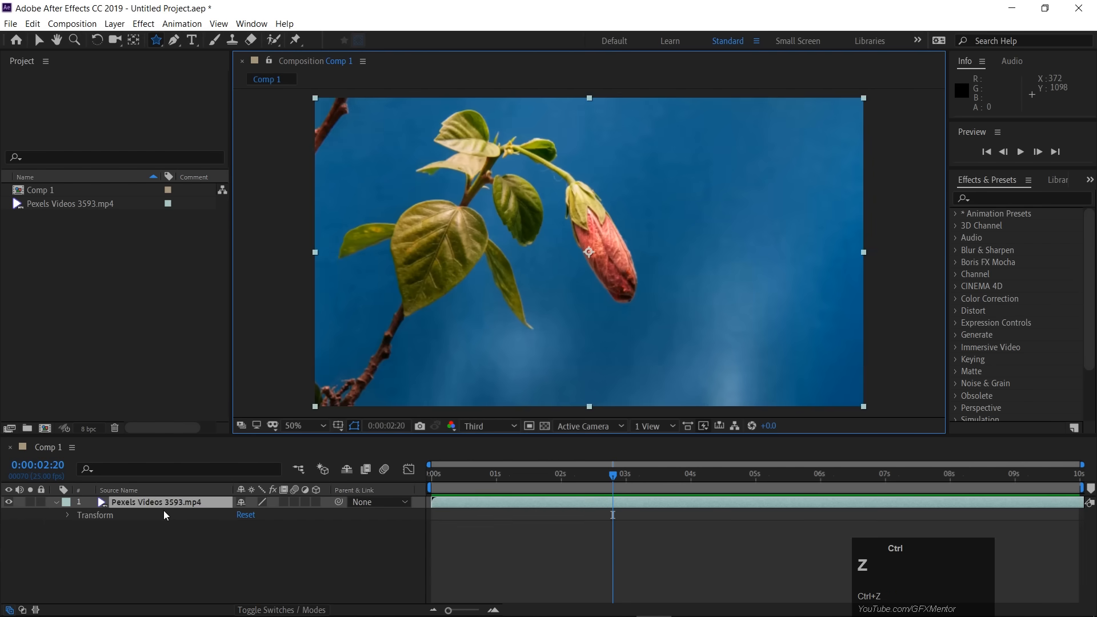
Draw a large star over the flower as a separate shape layer, with no layer selected
left_click(136, 562)
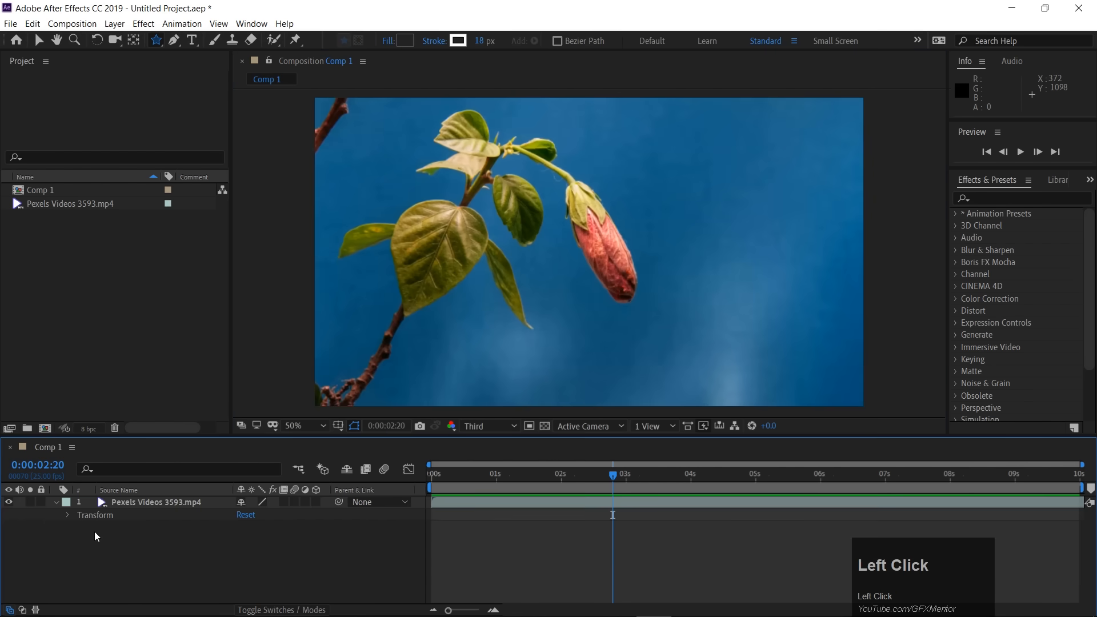
left_click_drag(549, 251, 651, 343)
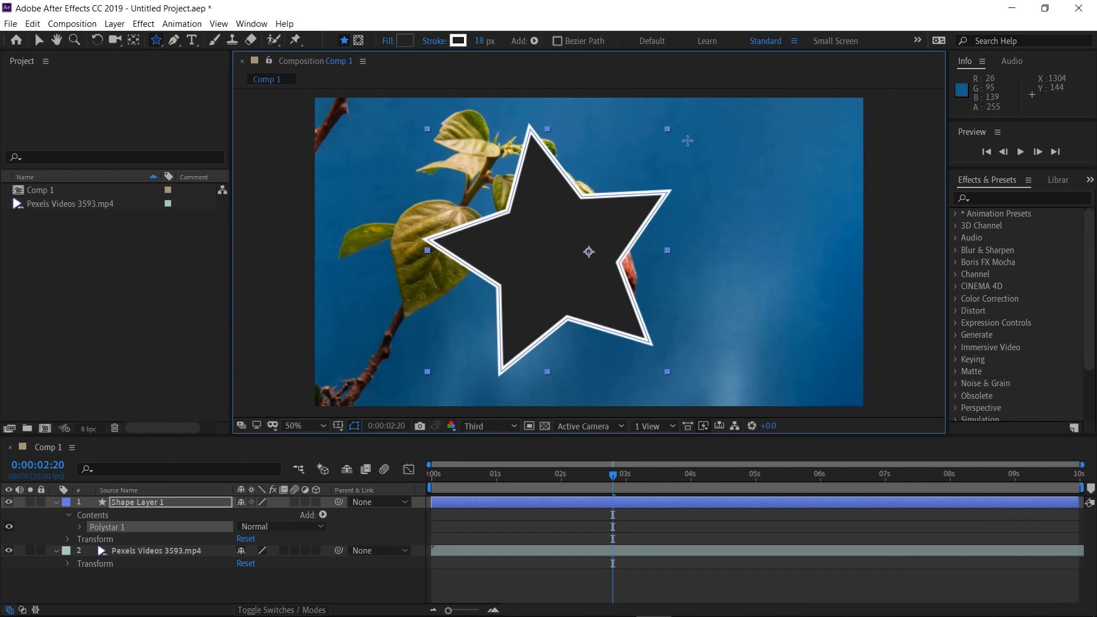
Delete the Pexels Videos 3593.mp4 footage layer and the star shape layer from the composition
left_click(142, 550)
key("Delete")
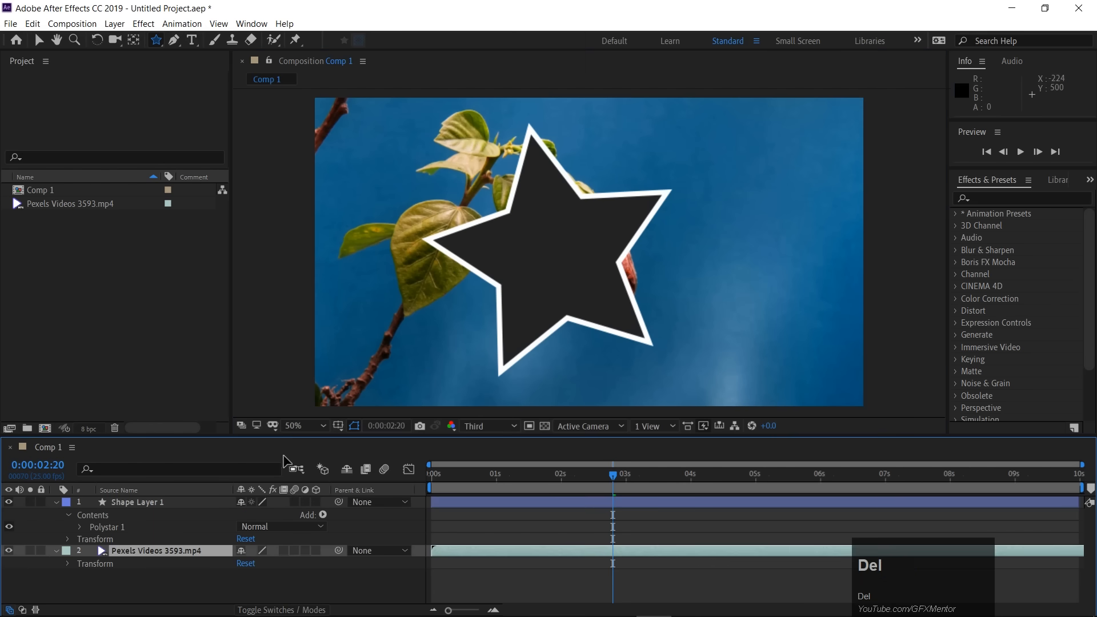
left_click(117, 504)
key("Delete")
Draw a square shape layer in the left half of the frame and set the layer's rotation to 355°
left_click_drag(154, 43, 212, 39)
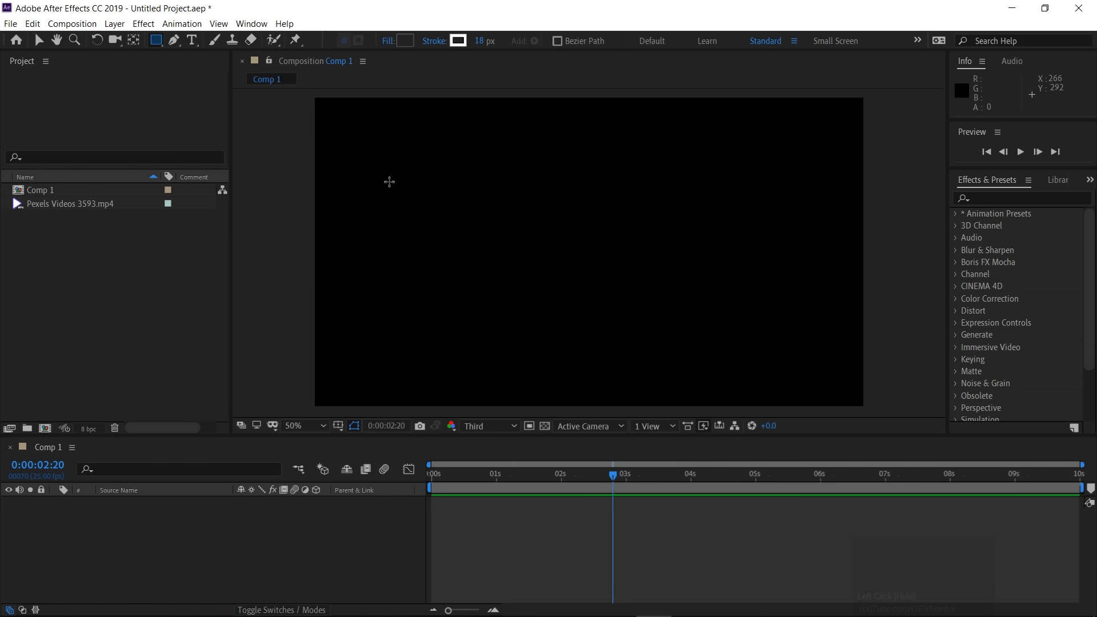
left_click_drag(389, 176, 509, 249)
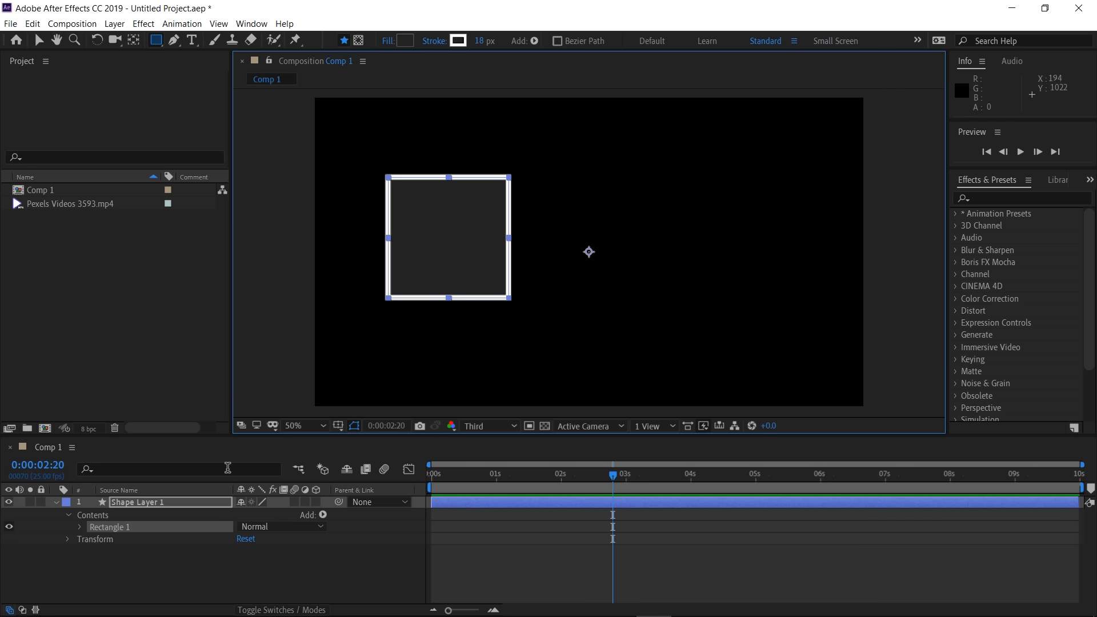
left_click(68, 515)
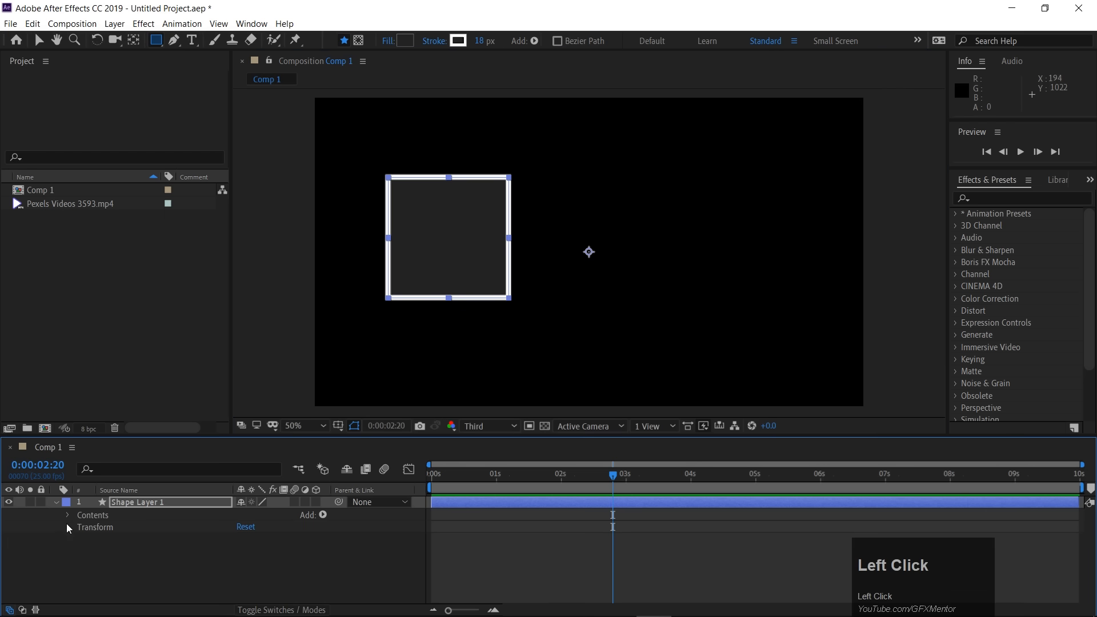
left_click(68, 527)
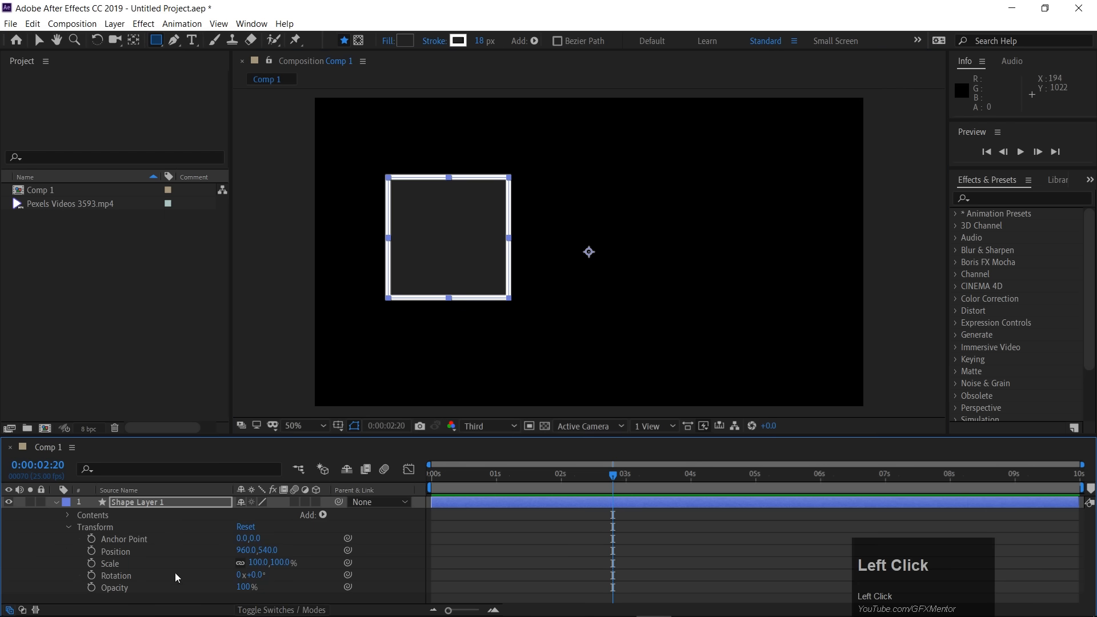
left_click_drag(254, 575, 492, 554)
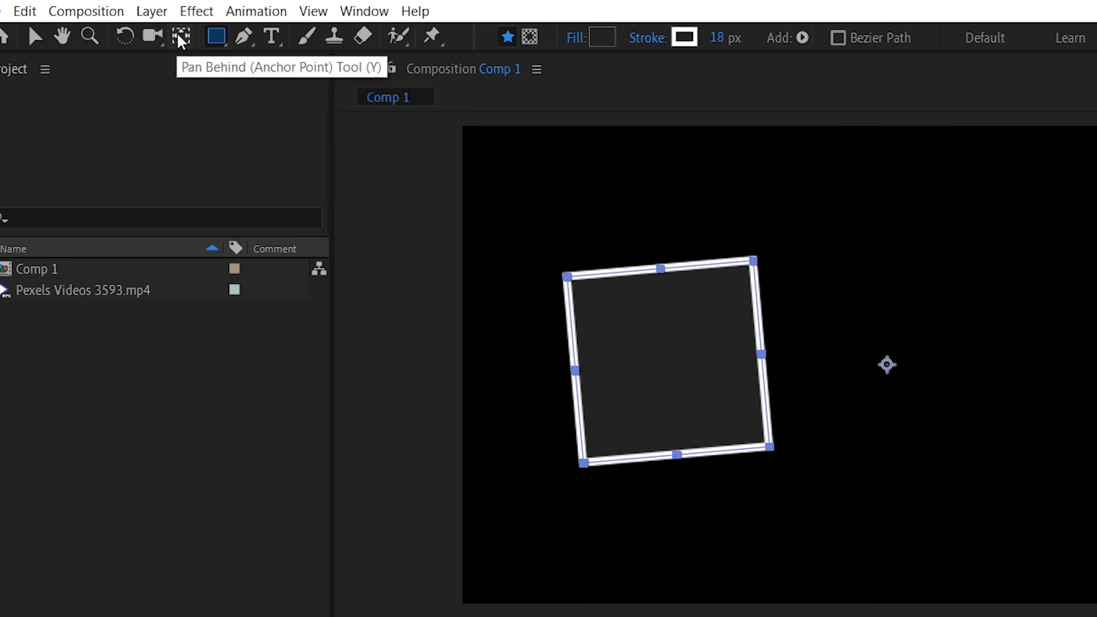
Move the square's anchor point to its centre with the Pan Behind Tool and rotate the layer around it
left_click(180, 39)
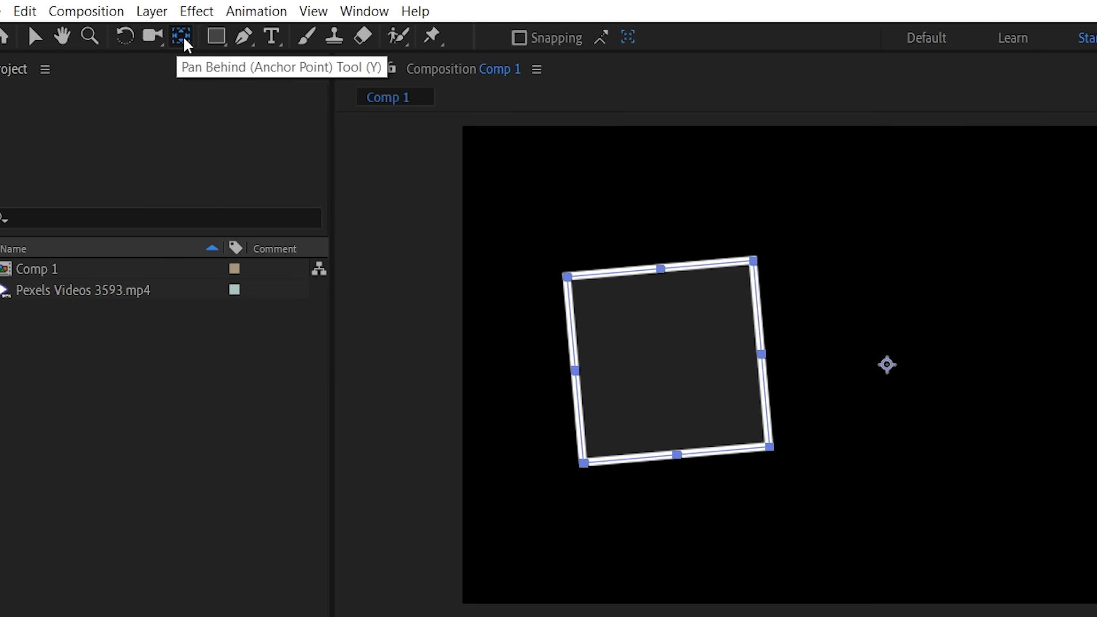
left_click_drag(755, 350, 542, 350)
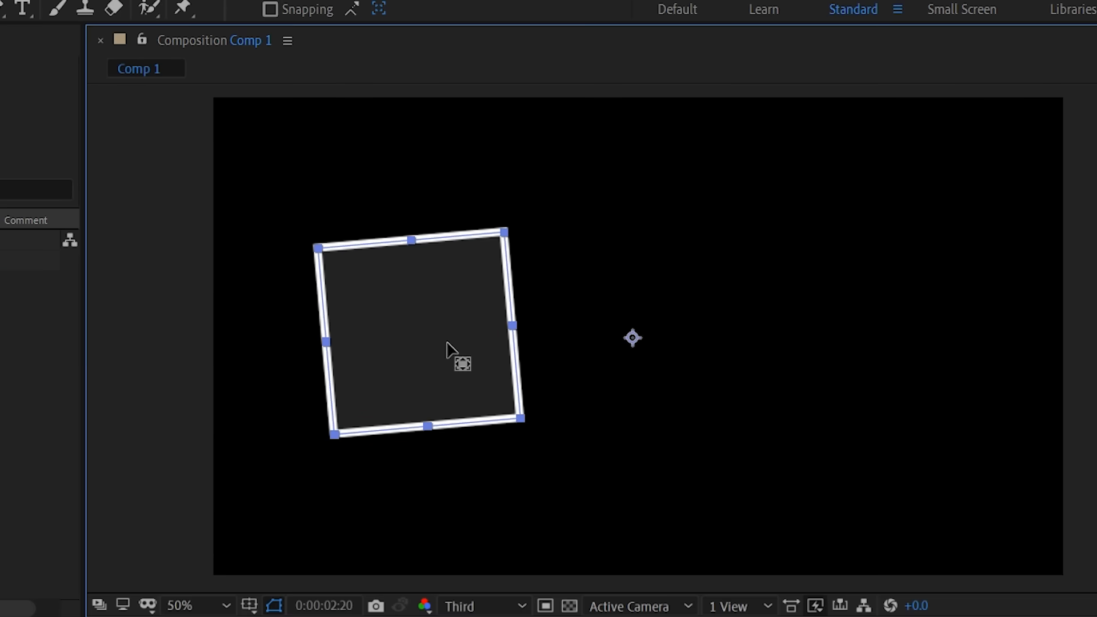
left_click_drag(425, 338, 421, 334)
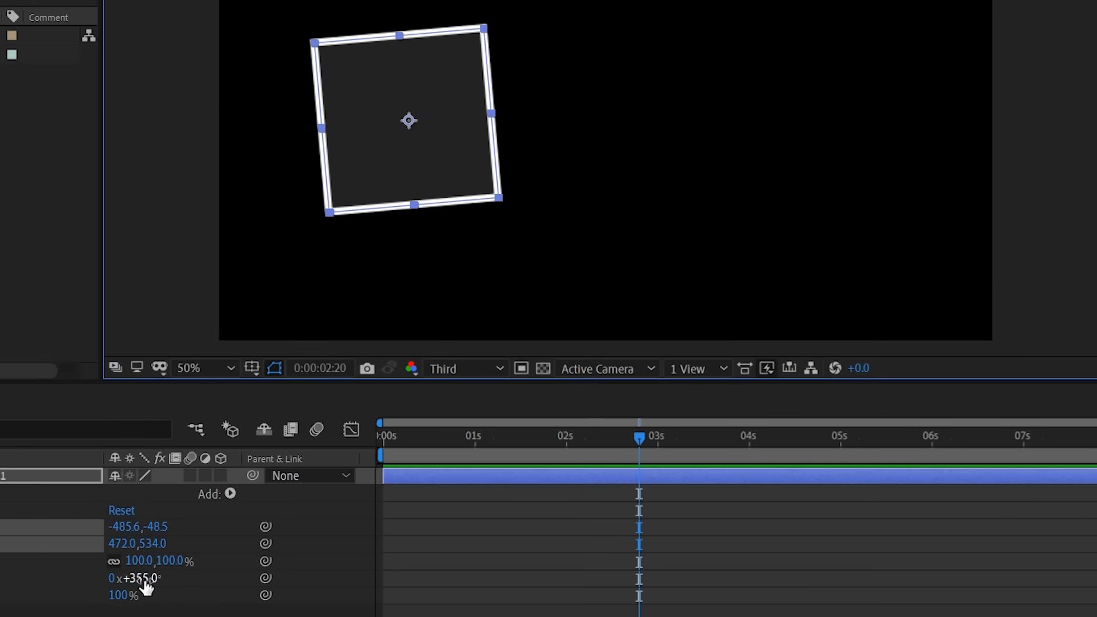
left_click_drag(143, 578, 474, 563)
Undo the rotation and anchor point changes as well as the creation of the square shape layer
key("ctrl+z")
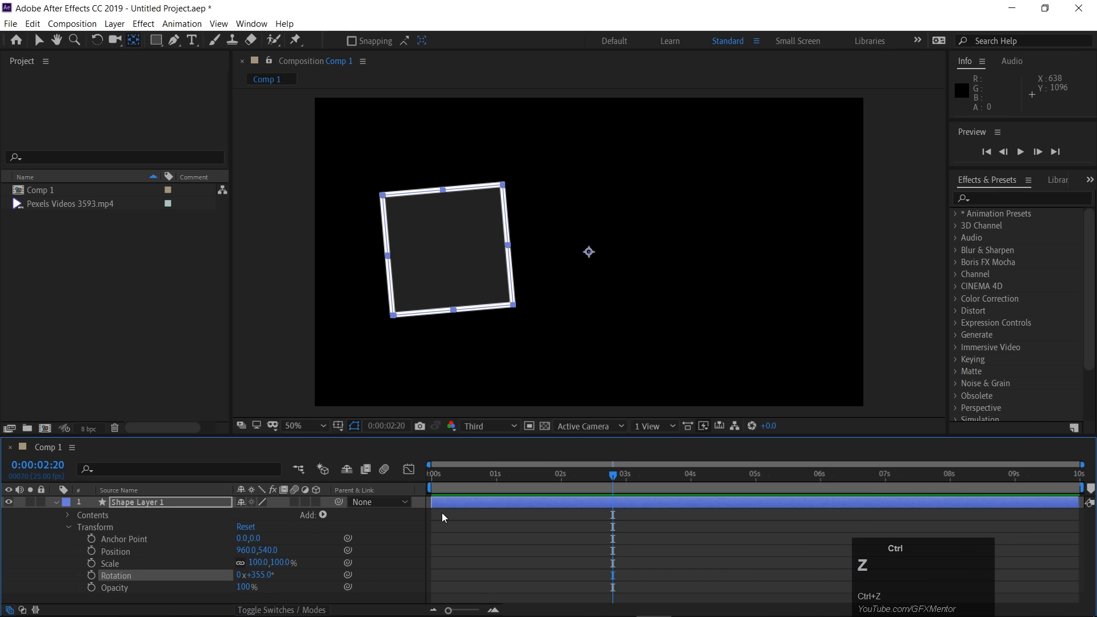
key("ctrl+z")
key("ctrl+z")
key("ctrl+z")
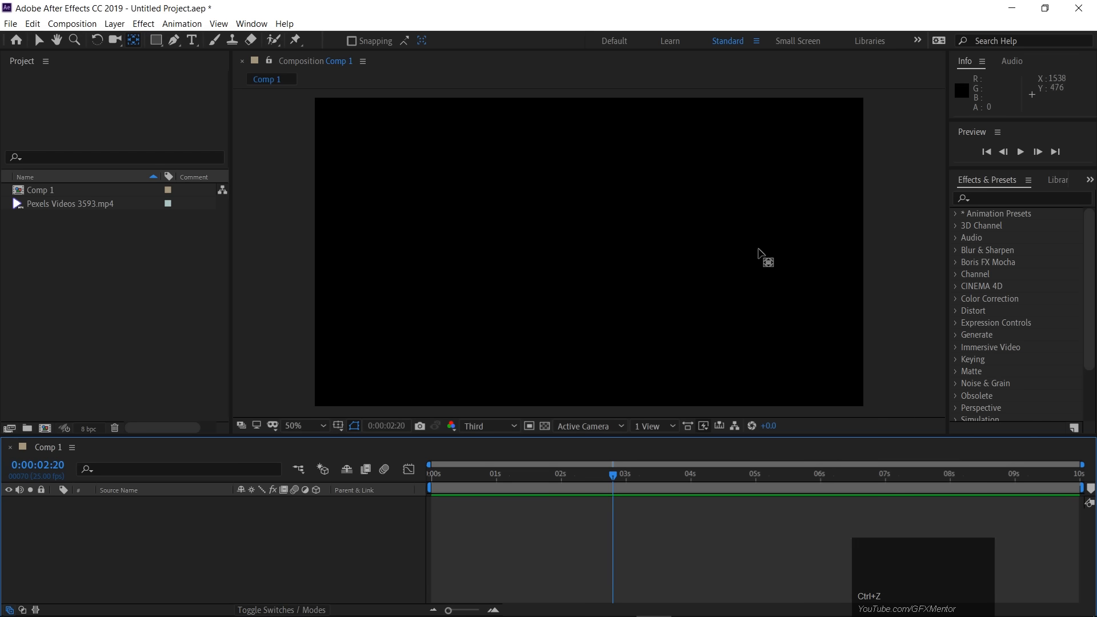
Create a rectangle shape layer that fills the whole composition, with the current time at 0:00:00:00
left_click_drag(323, 407, 327, 446)
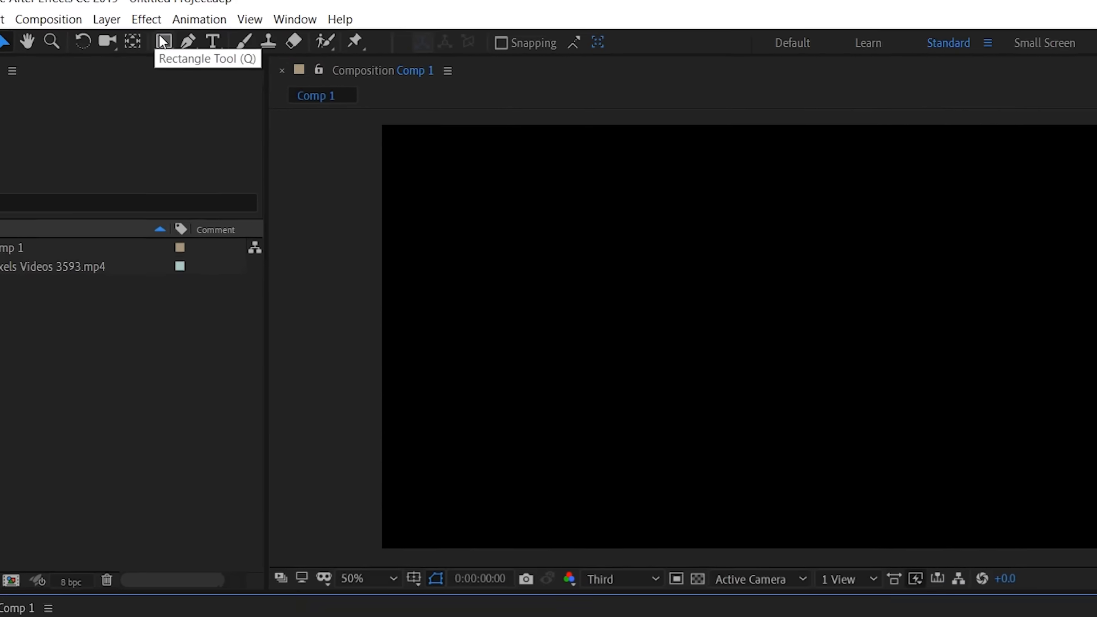
double_click(163, 44)
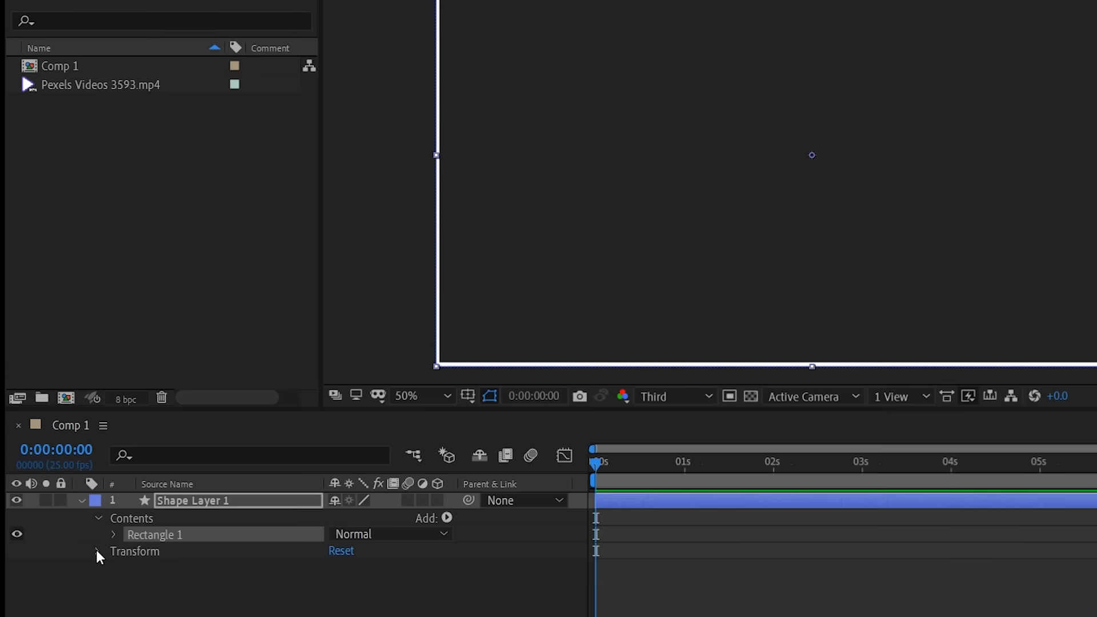
Try scaling the shape layer to 31% in its Transform properties and undo it
left_click(95, 555)
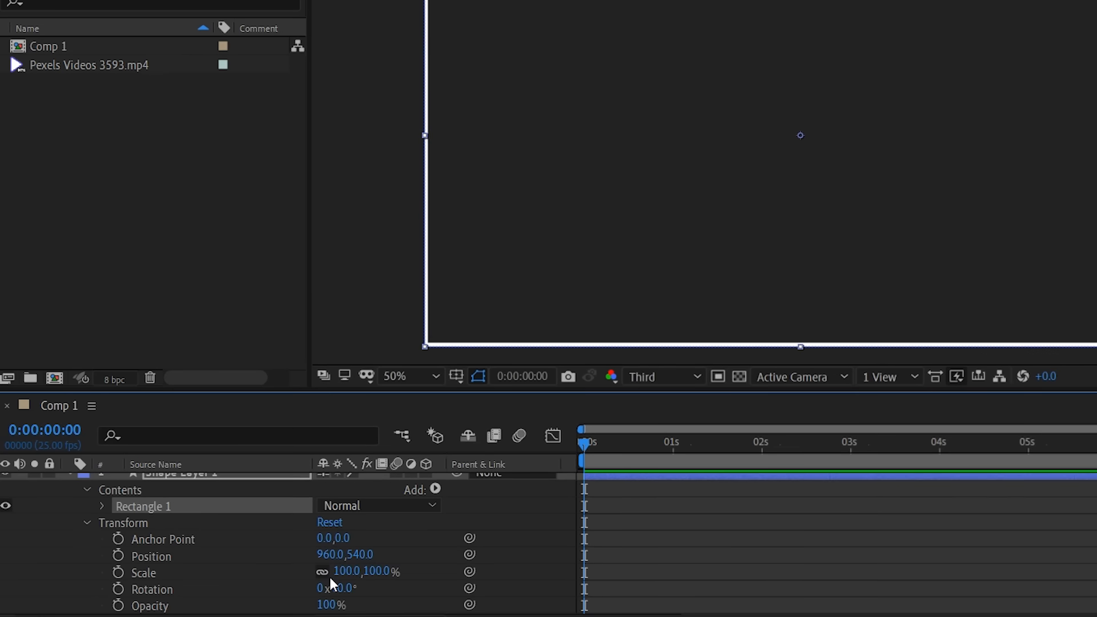
left_click_drag(350, 576, 325, 572)
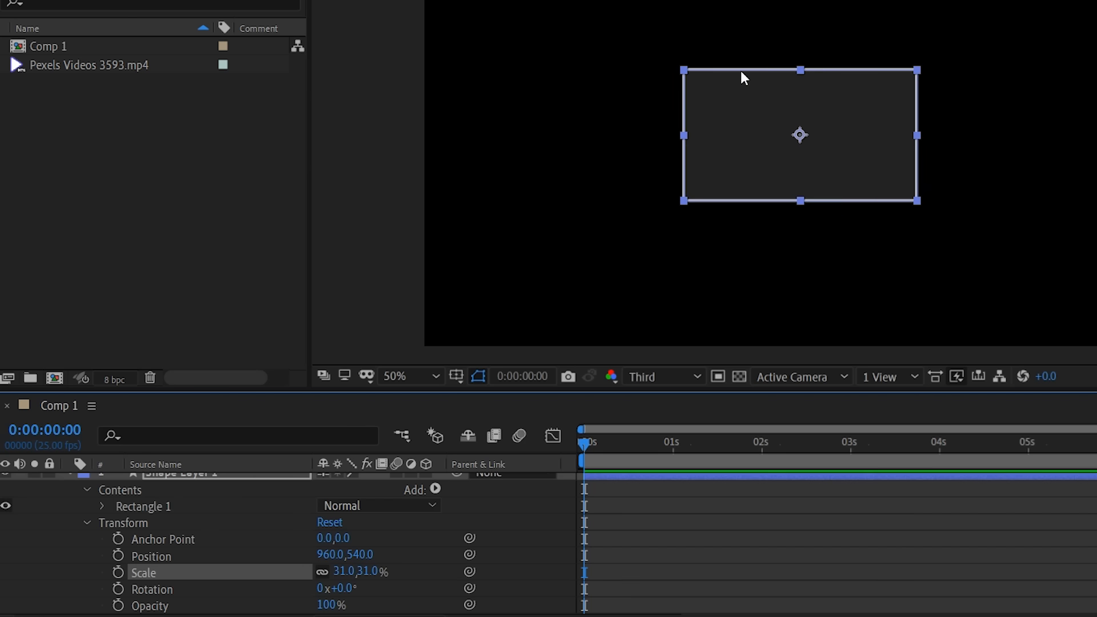
key("ctrl+z")
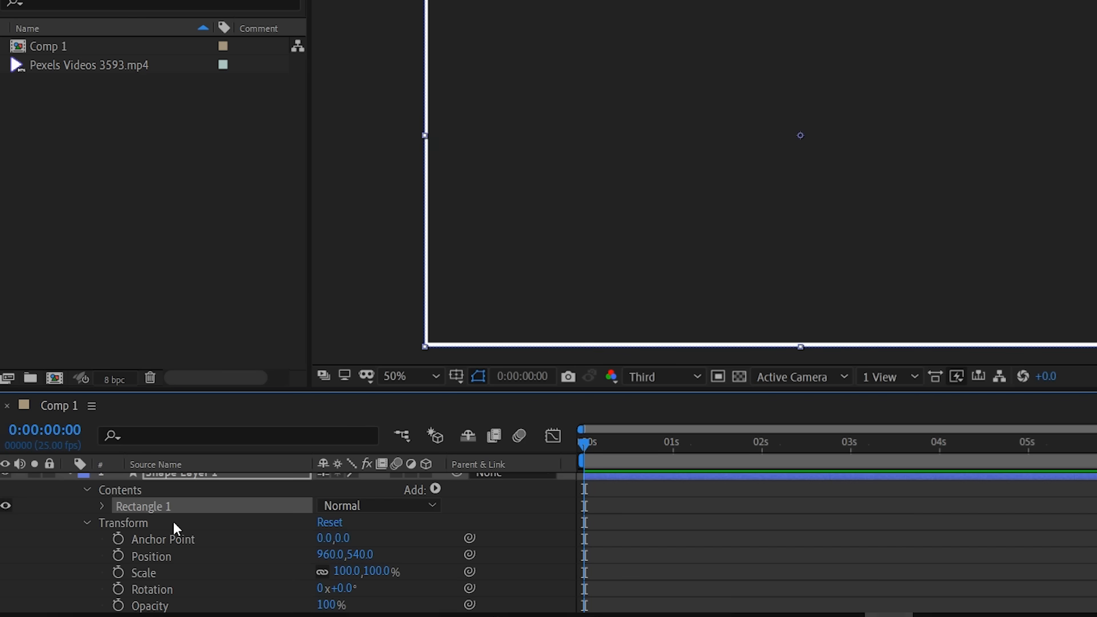
Examine the transform properties inside the shape layer's Rectangle 1 group
left_click(86, 522)
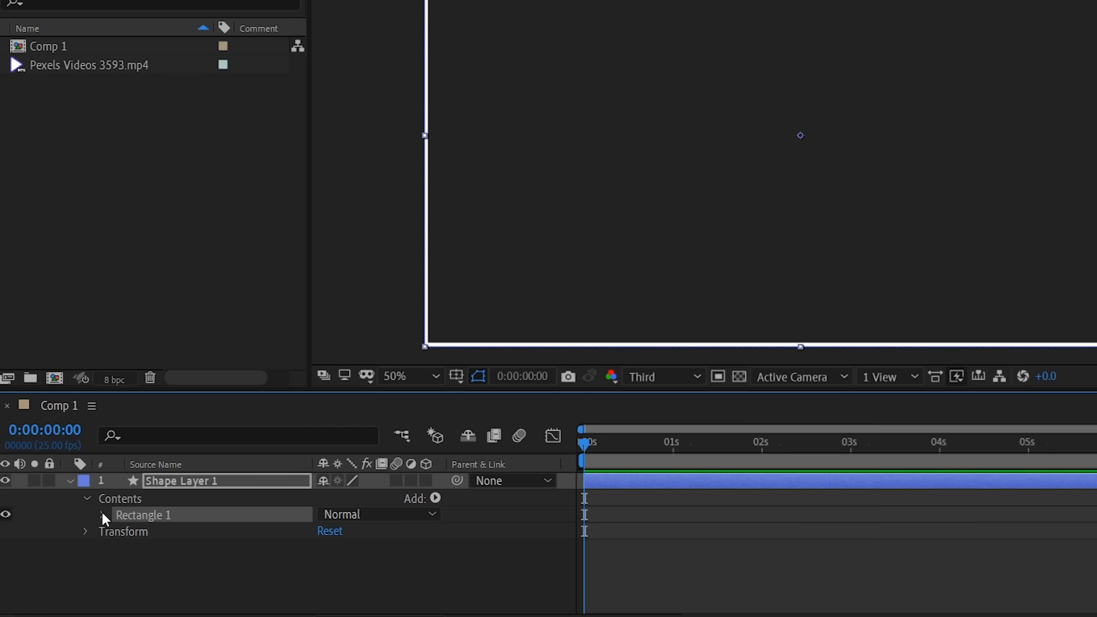
left_click(104, 514)
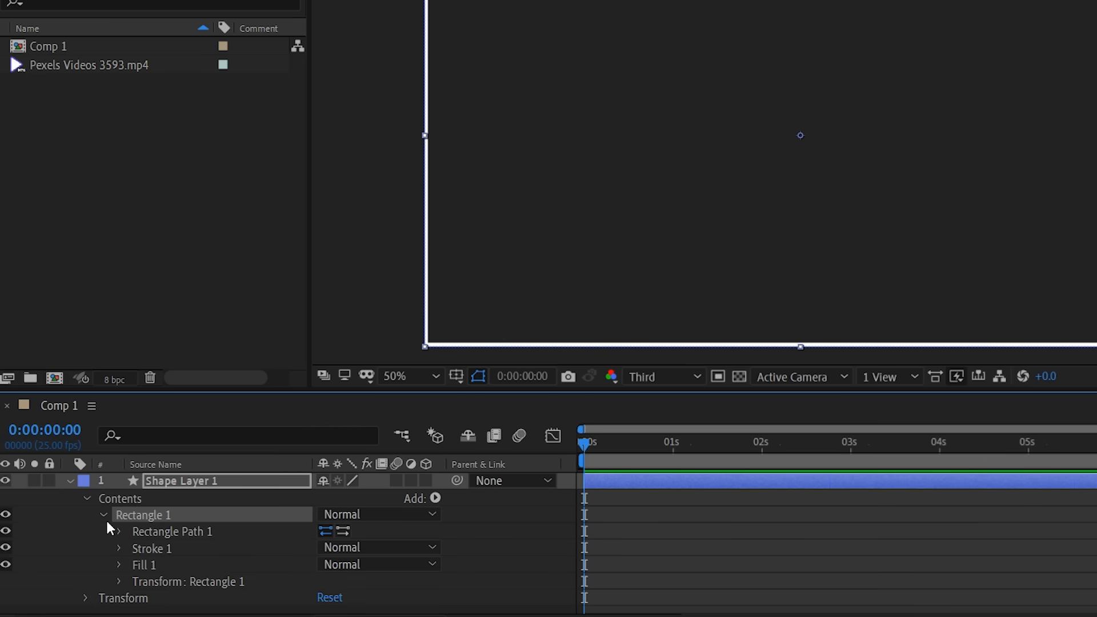
left_click(121, 581)
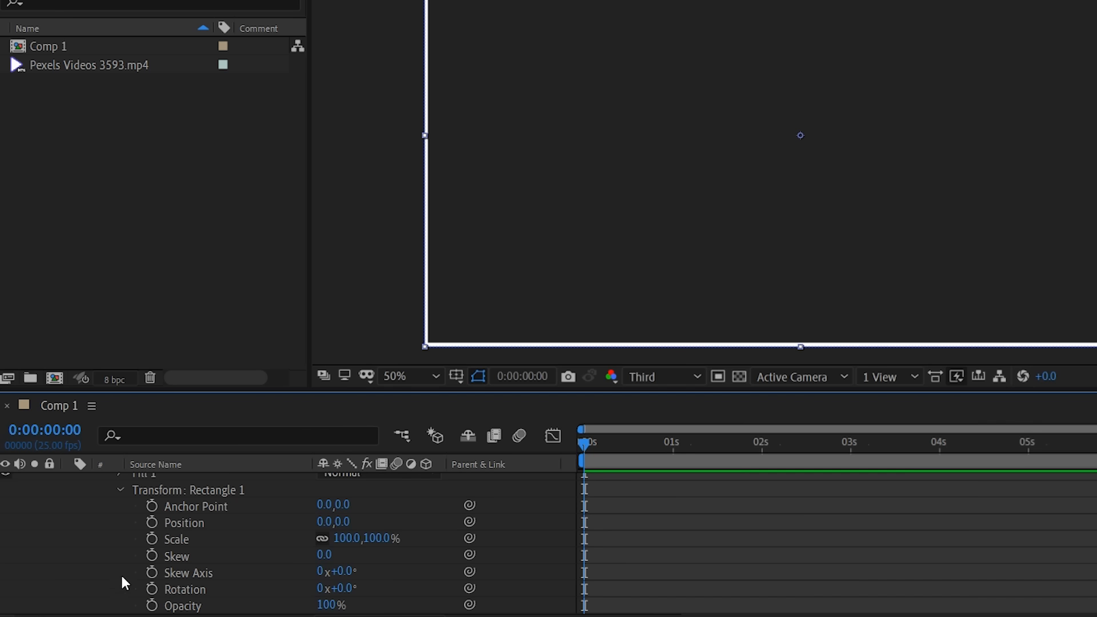
left_click(122, 488)
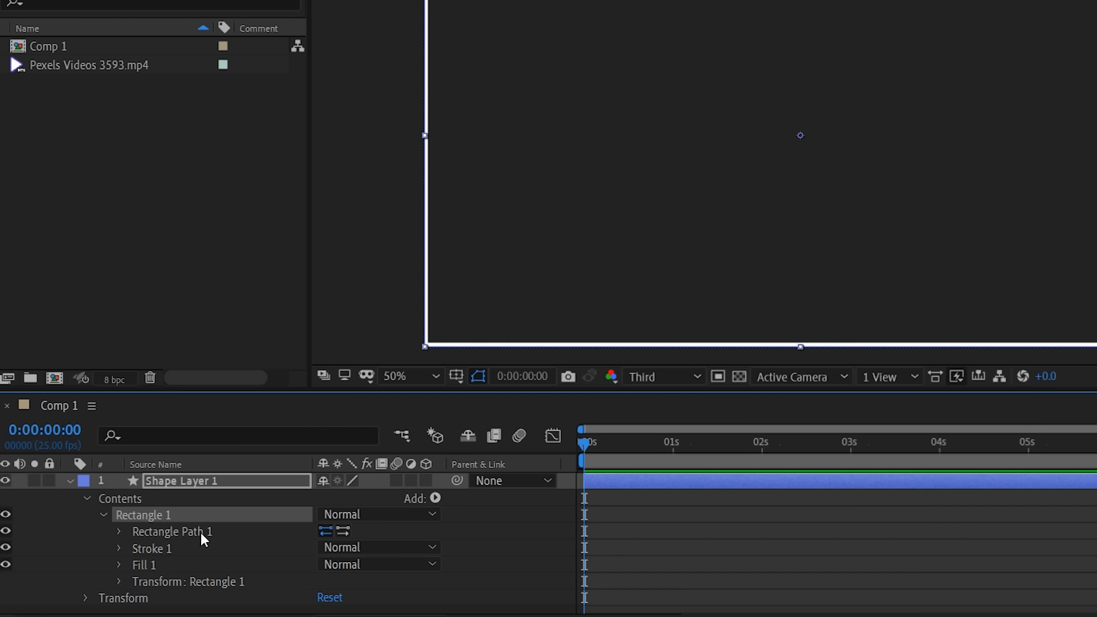
Set the width of Rectangle Path 1 to 400 with proportions linked, and deselect the layer
left_click(119, 532)
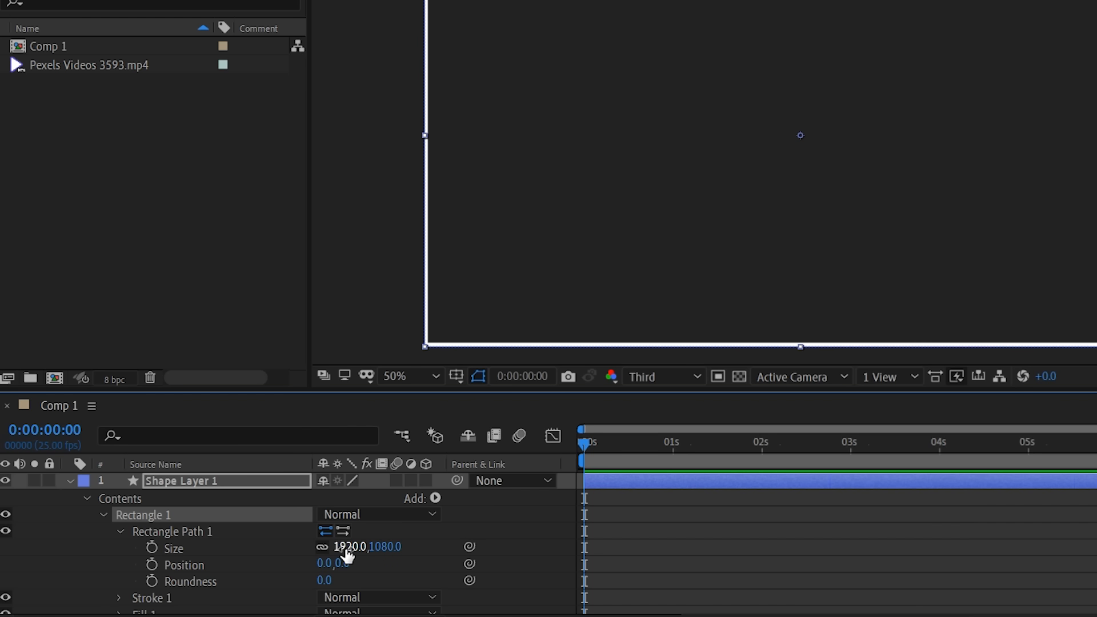
left_click_drag(348, 553, 87, 558)
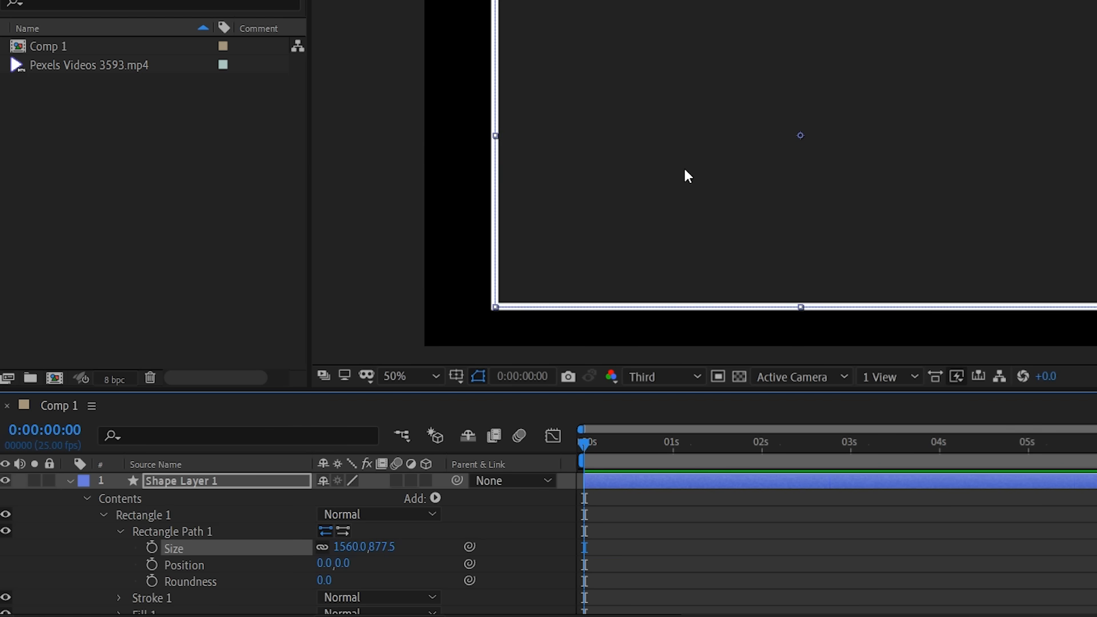
left_click(348, 547)
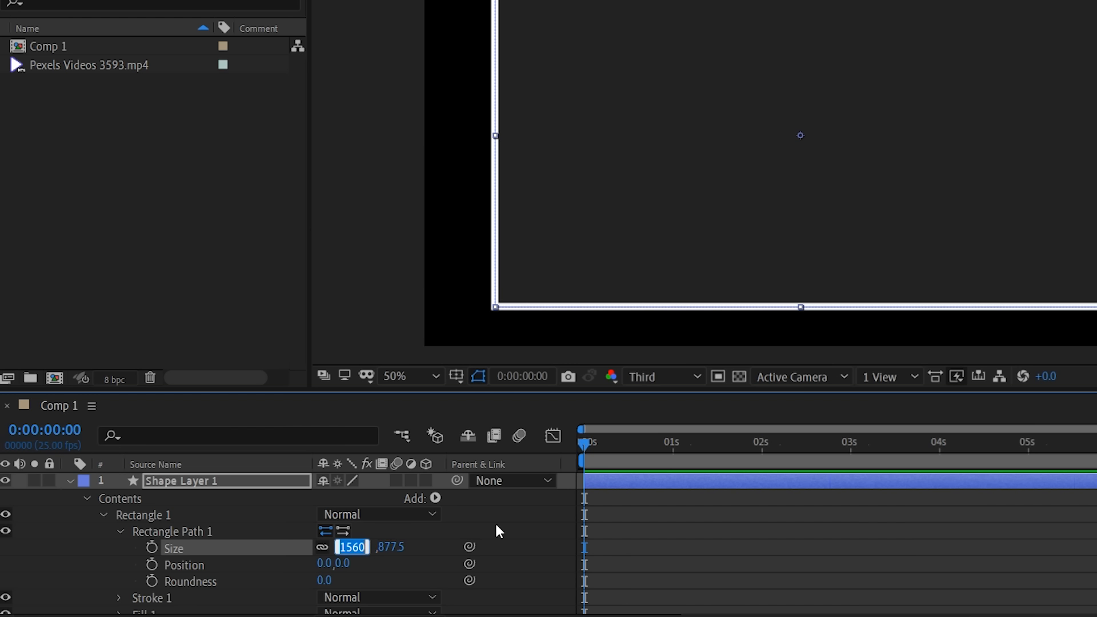
type("00")
left_click(542, 545)
left_click(802, 168)
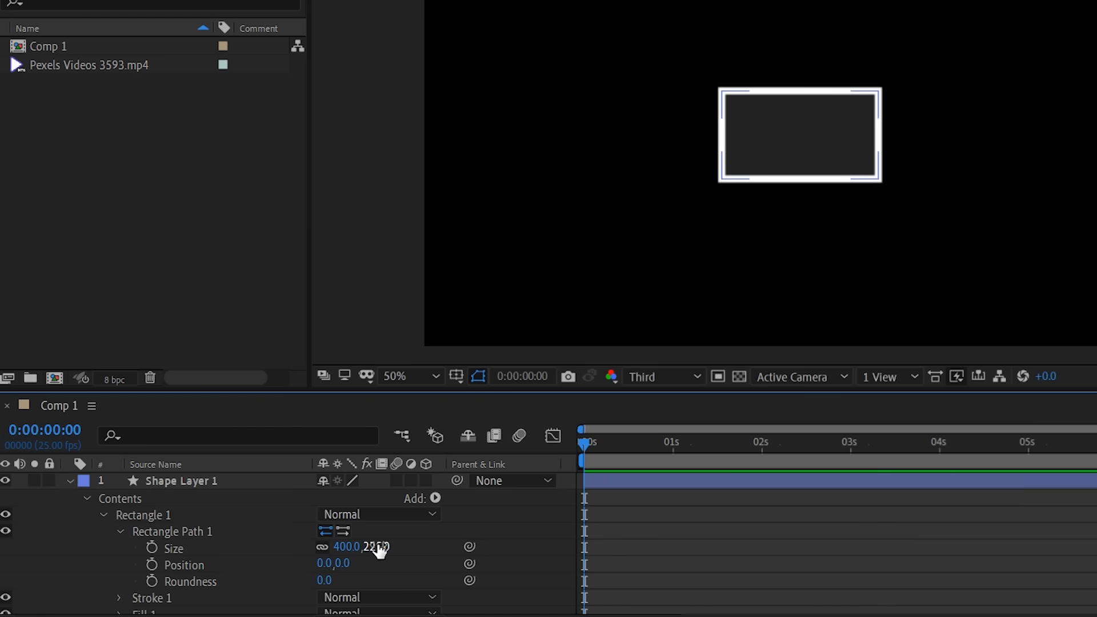
Unlink the size proportions of Rectangle Path 1 and set its height to 400
left_click(321, 547)
left_click(379, 547)
type("4")
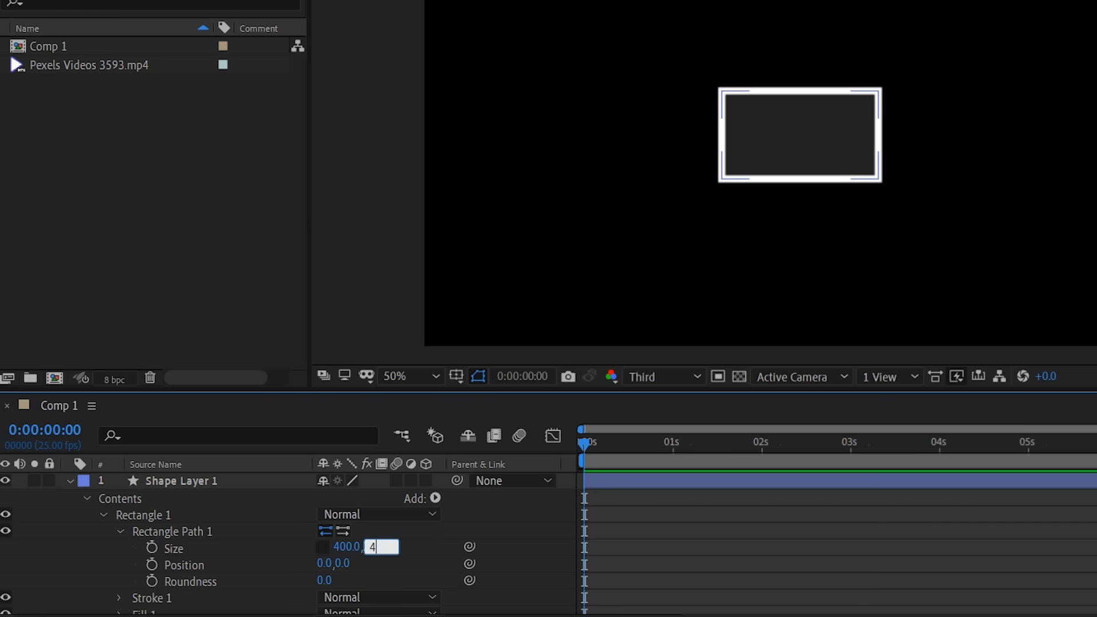
type("00")
left_click(686, 527)
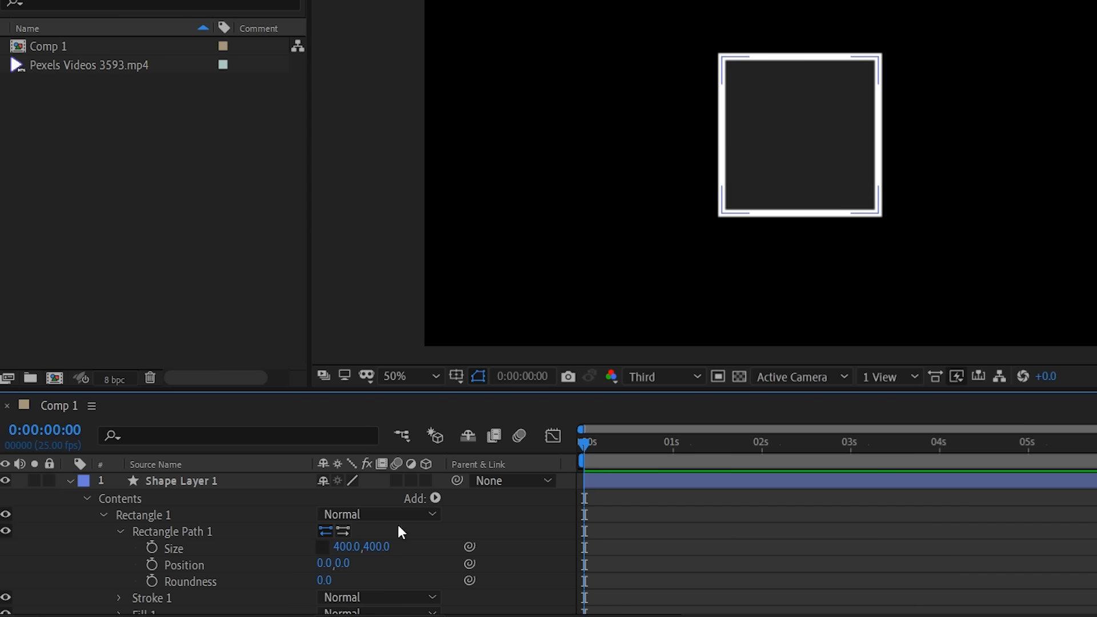
Relink the size proportions of Rectangle Path 1, try scaling it to 403, undo that scaling and collapse the path properties
left_click(323, 548)
left_click_drag(350, 553, 396, 549)
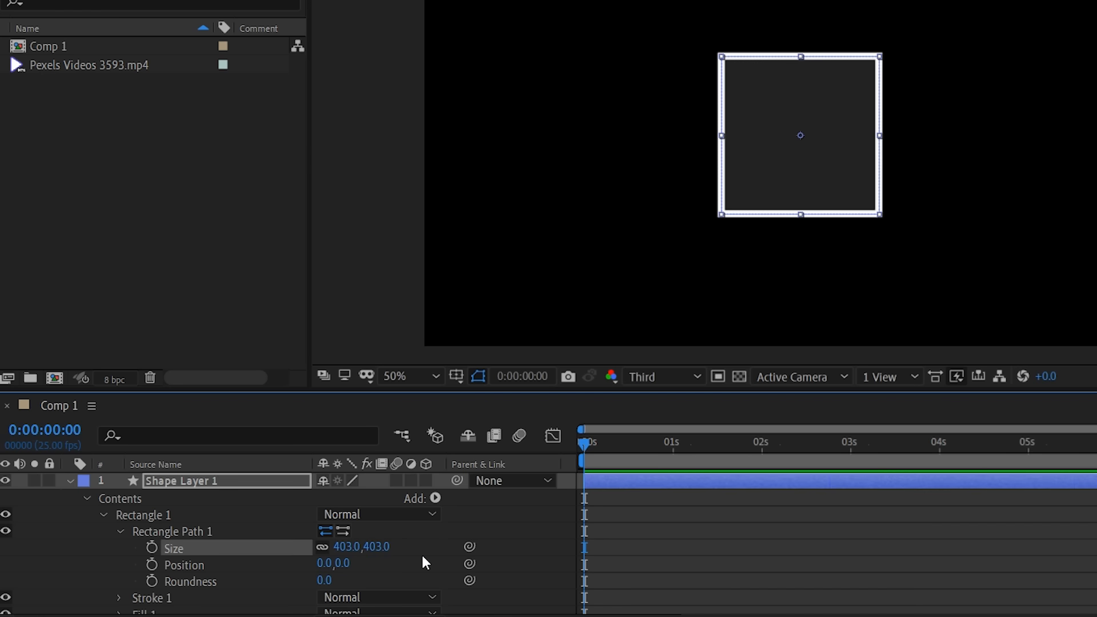
key("ctrl+z")
left_click(121, 531)
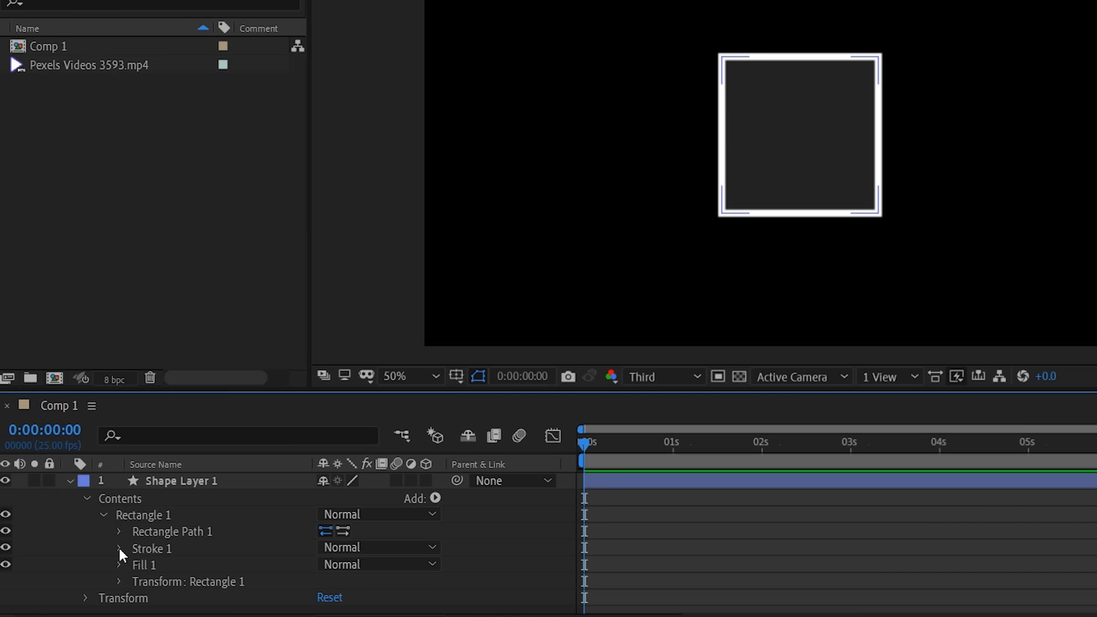
Set the colour of the rectangle's Stroke 1 to red (EF0505) and reduce its width to 17 px
left_click(168, 548)
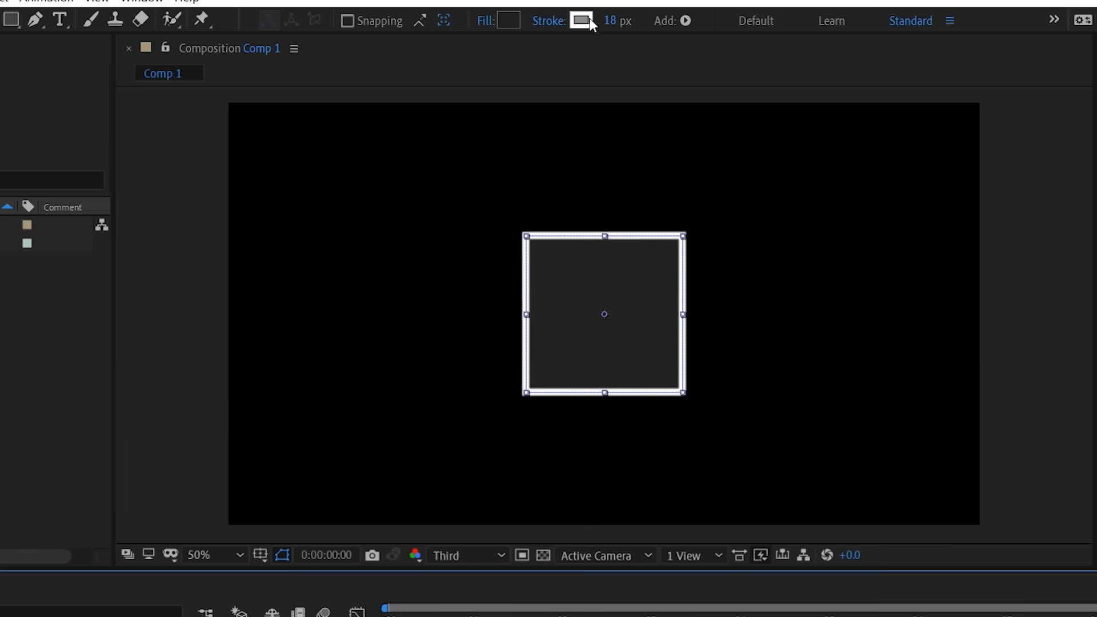
left_click(582, 21)
mouse_move(266, 292)
left_mouse_down()
mouse_move(265, 247)
mouse_move(289, 219)
left_mouse_up()
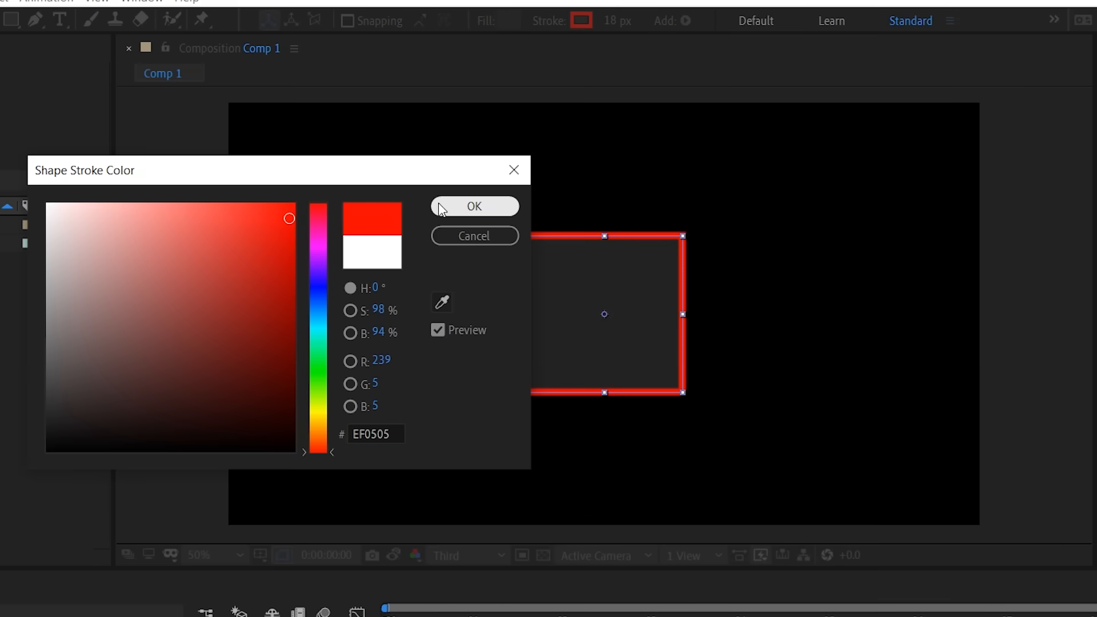
left_click(439, 205)
mouse_move(612, 21)
left_mouse_down()
mouse_move(623, 21)
mouse_move(553, 21)
mouse_move(577, 21)
left_mouse_up()
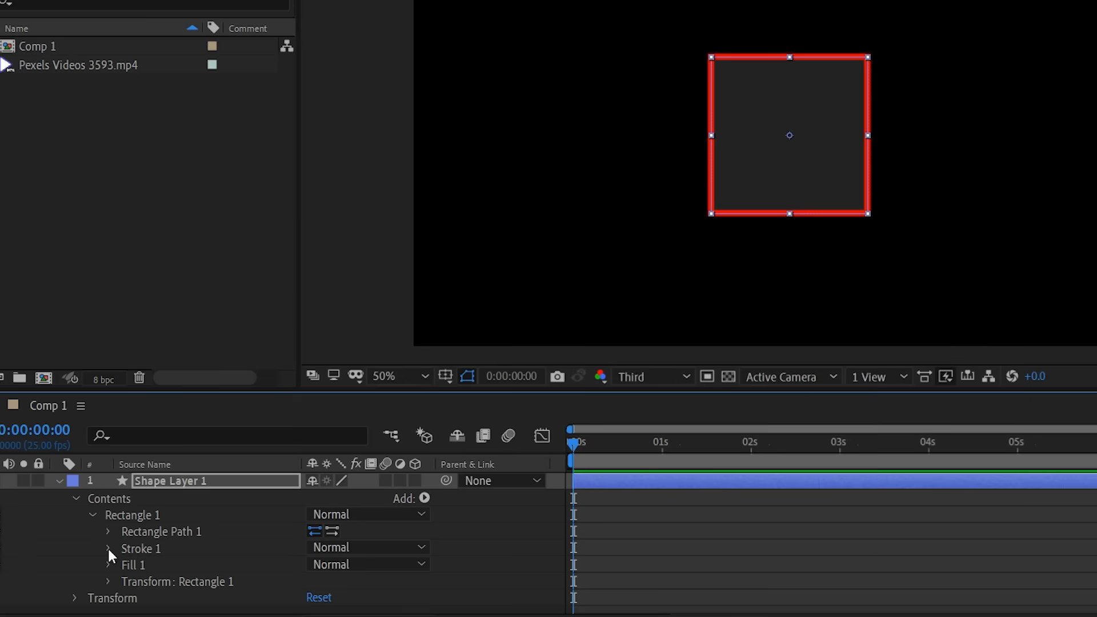
Try animating Stroke 1's width with keyframes of 17 at 0:00:00:00 and 118 at 0:00:01:00, and undo the animation
left_click(108, 548)
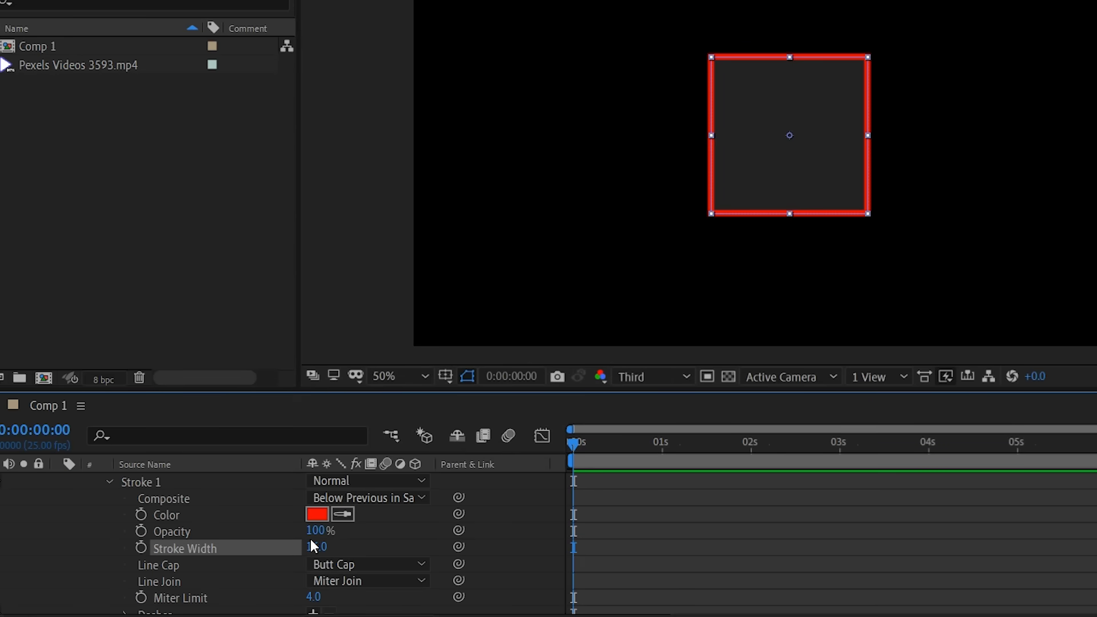
mouse_move(316, 556)
left_mouse_down()
mouse_move(268, 553)
mouse_move(290, 550)
left_mouse_up()
left_click(140, 548)
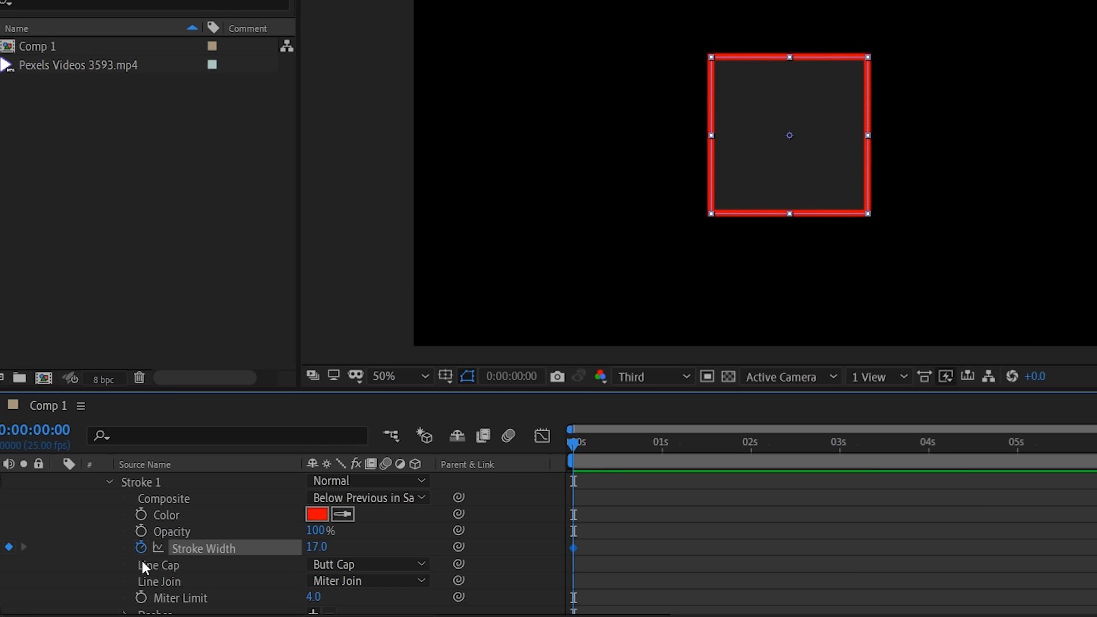
mouse_move(574, 447)
left_mouse_down()
mouse_move(671, 448)
mouse_move(661, 449)
left_mouse_up()
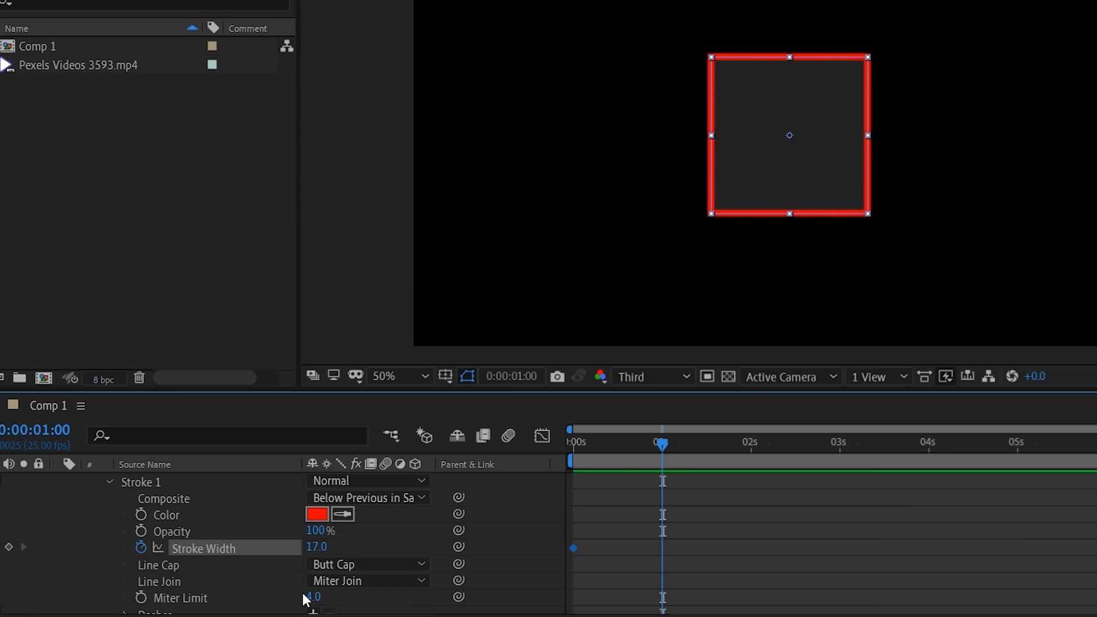
left_click_drag(316, 547, 407, 546)
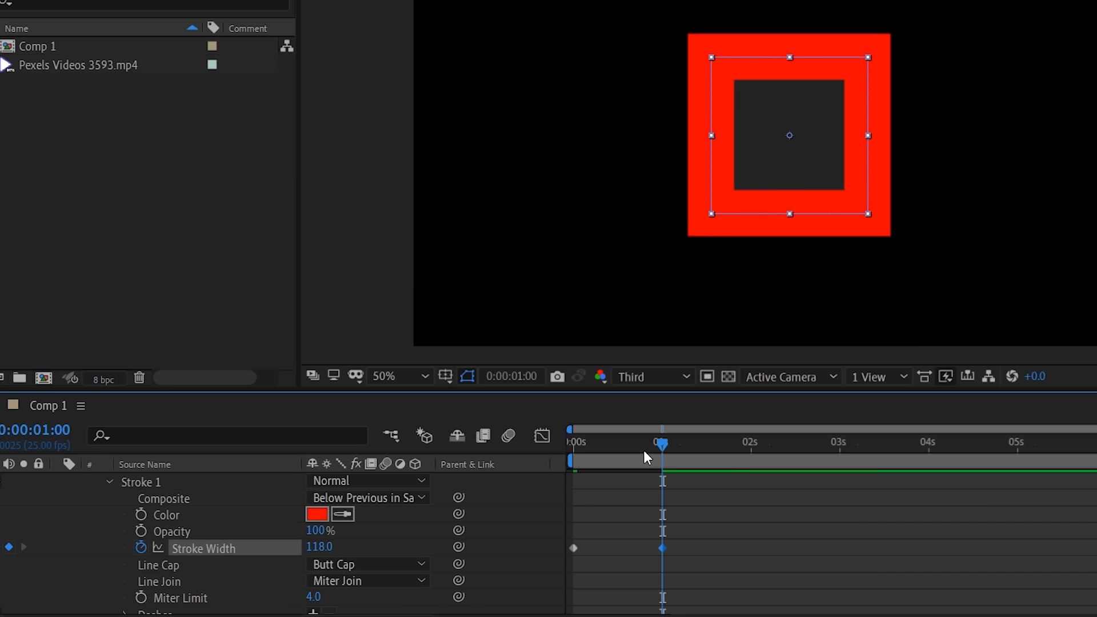
mouse_move(660, 450)
left_mouse_down()
mouse_move(556, 446)
mouse_move(684, 455)
mouse_move(528, 448)
left_mouse_up()
key("ctrl+z")
key("ctrl+z")
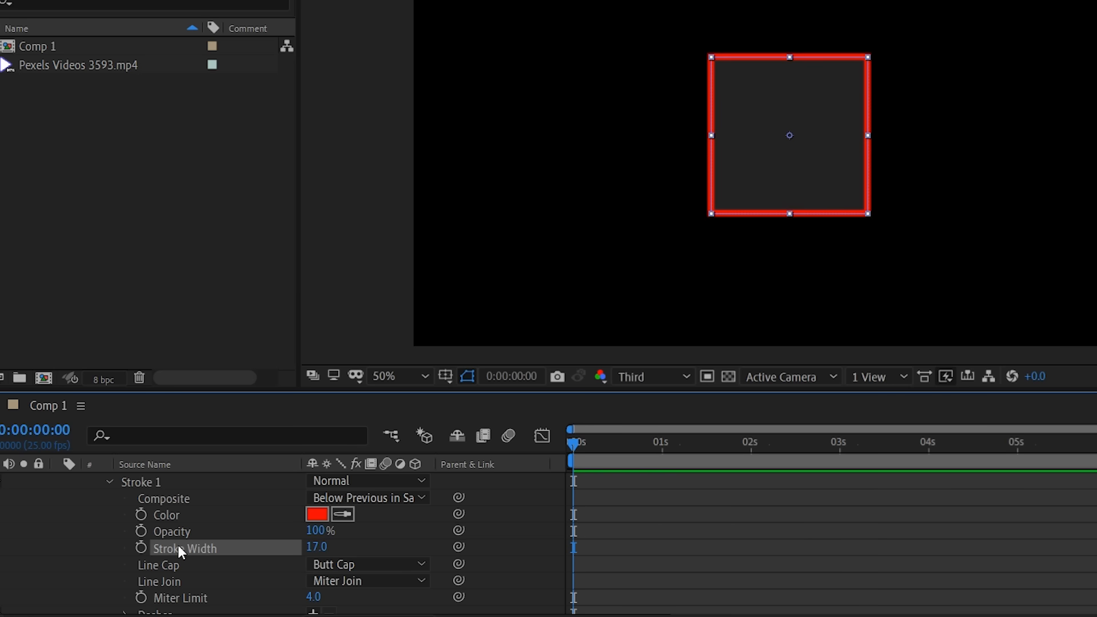
Examine the stroke's colour picker and the fill types in Stroke Options, cancelling both dialogs
scroll(179, 548, "up", 3)
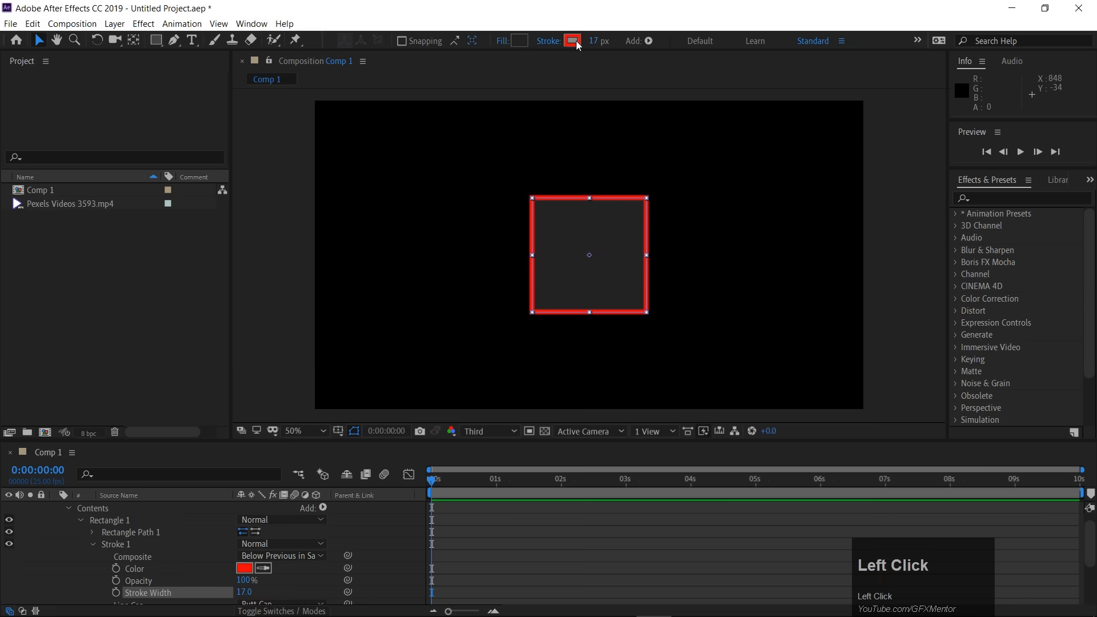
left_click(574, 40)
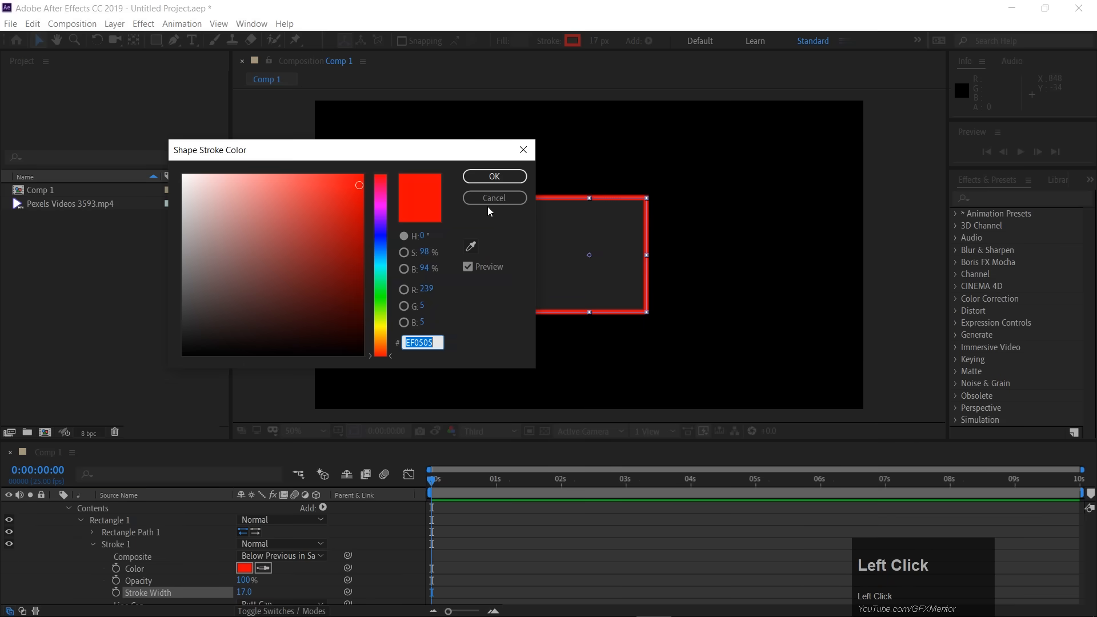
left_click(491, 198)
left_click(553, 39)
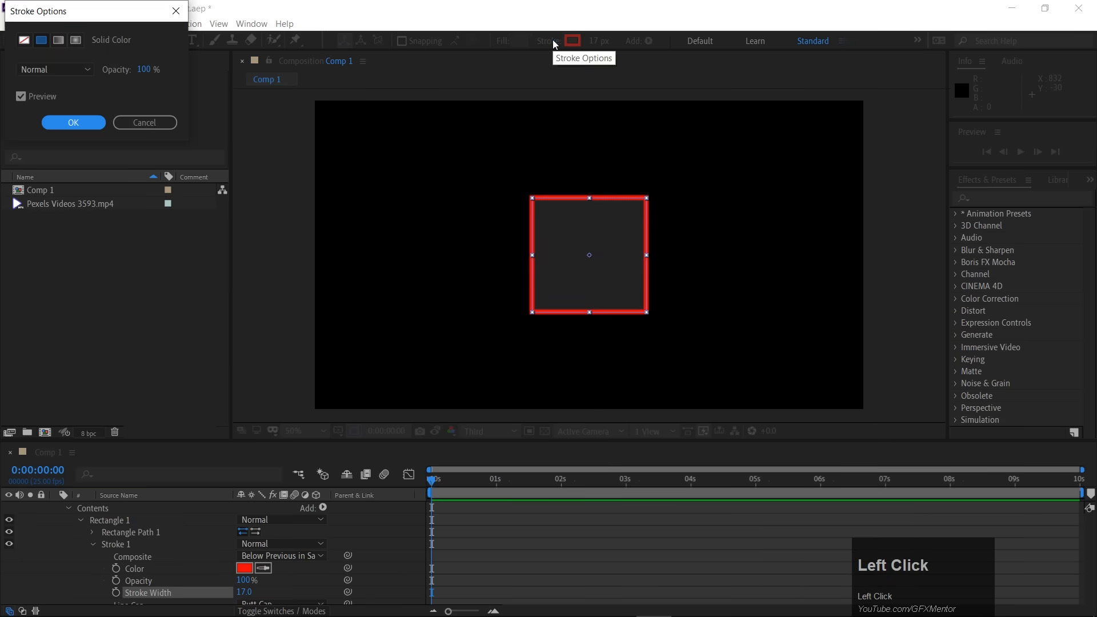
mouse_move(96, 16)
left_mouse_down()
mouse_move(440, 241)
mouse_move(440, 213)
left_mouse_up()
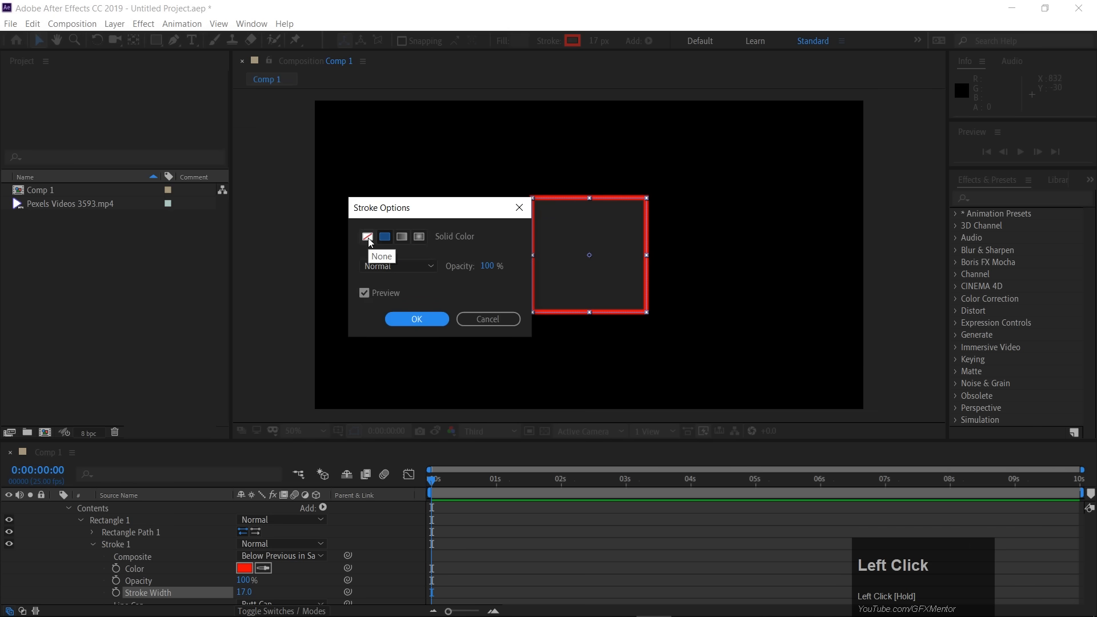
left_click(473, 321)
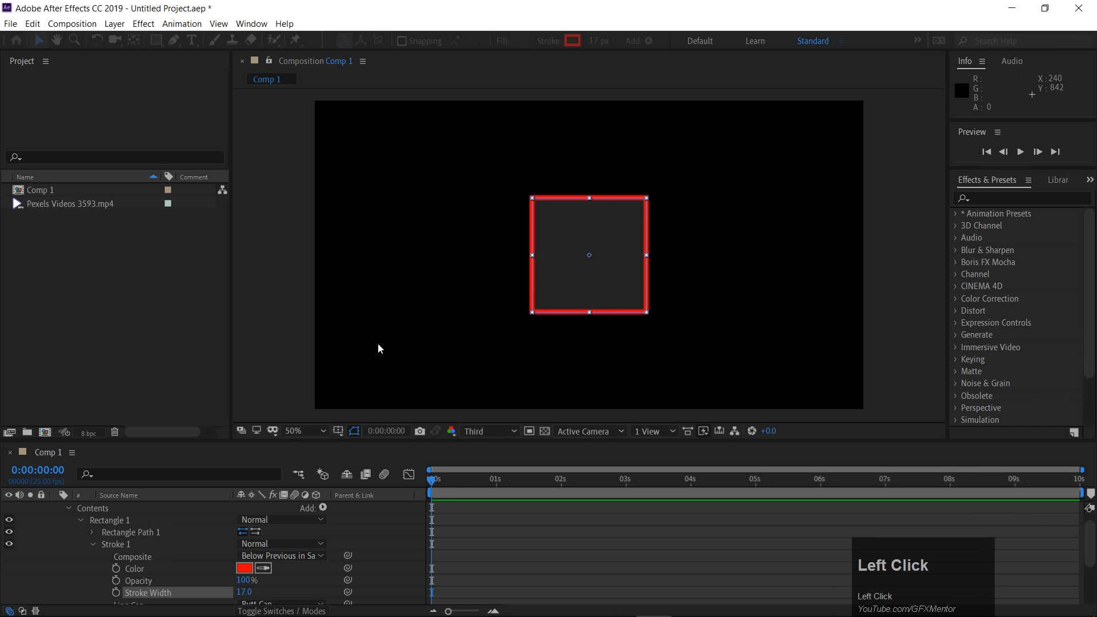
Delete Stroke 1 from the Rectangle 1 group
left_click(93, 544)
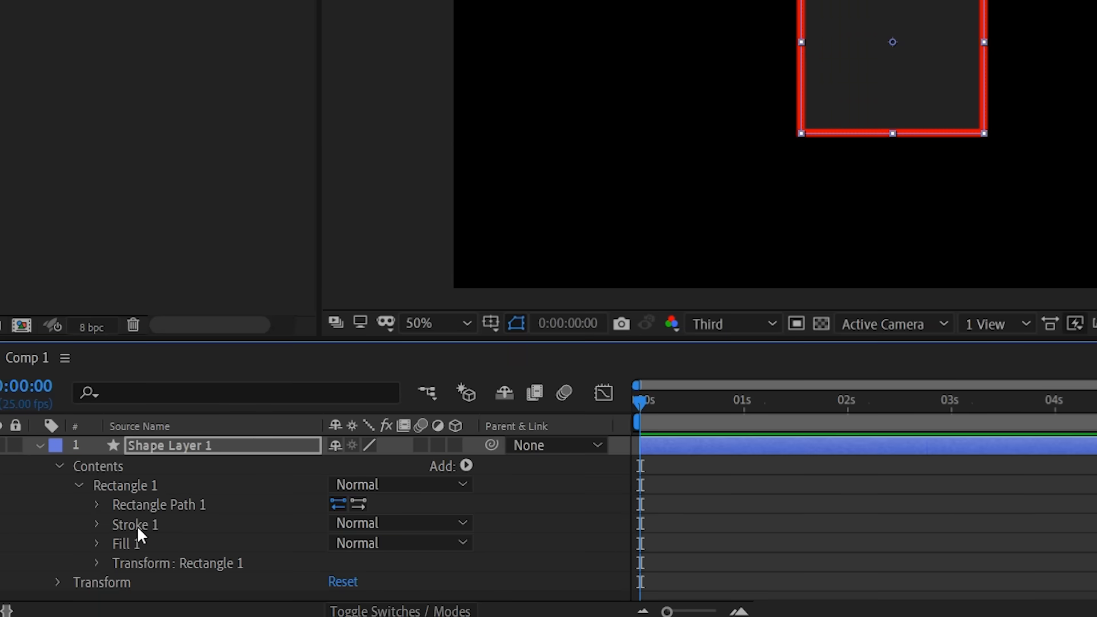
left_click(137, 525)
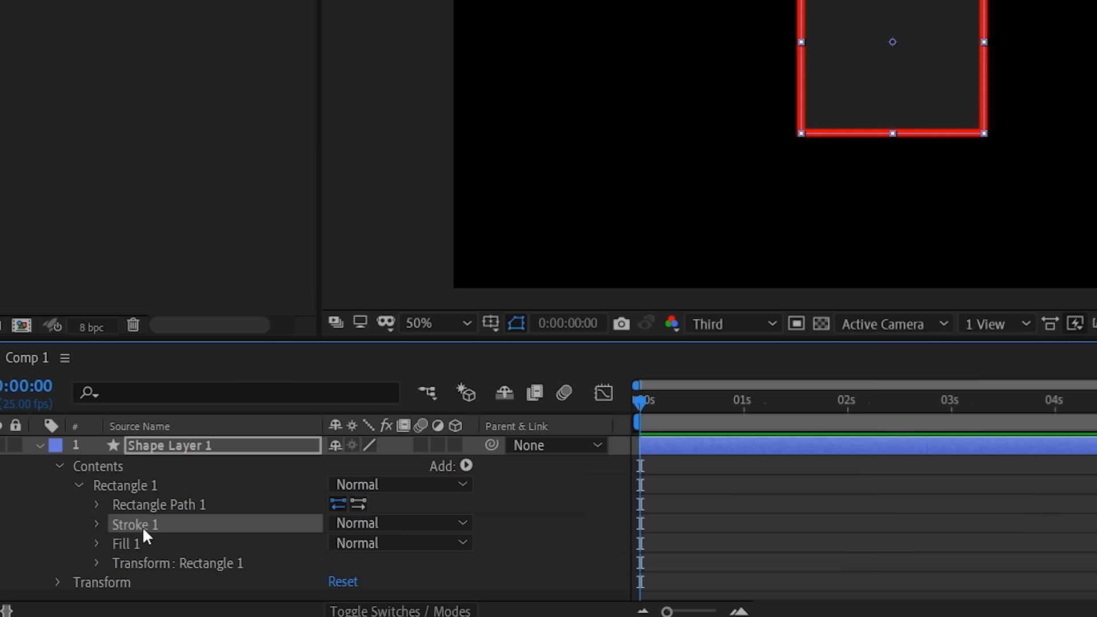
key("Delete")
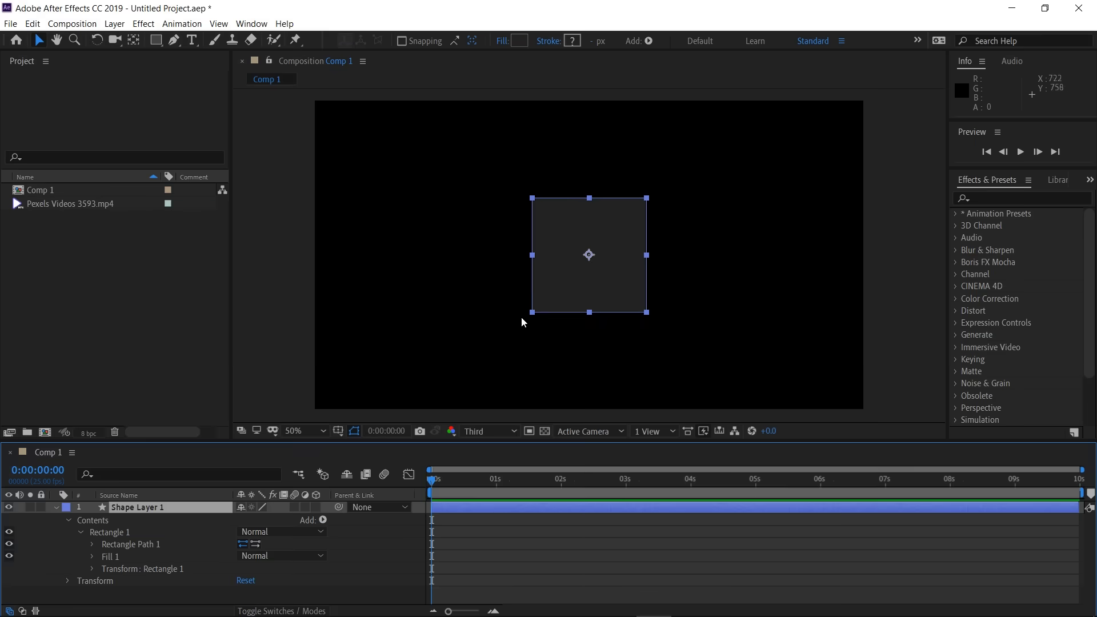
Try to set a red stroke colour on the shape layer that has no stroke
left_click(157, 602)
left_click(571, 237)
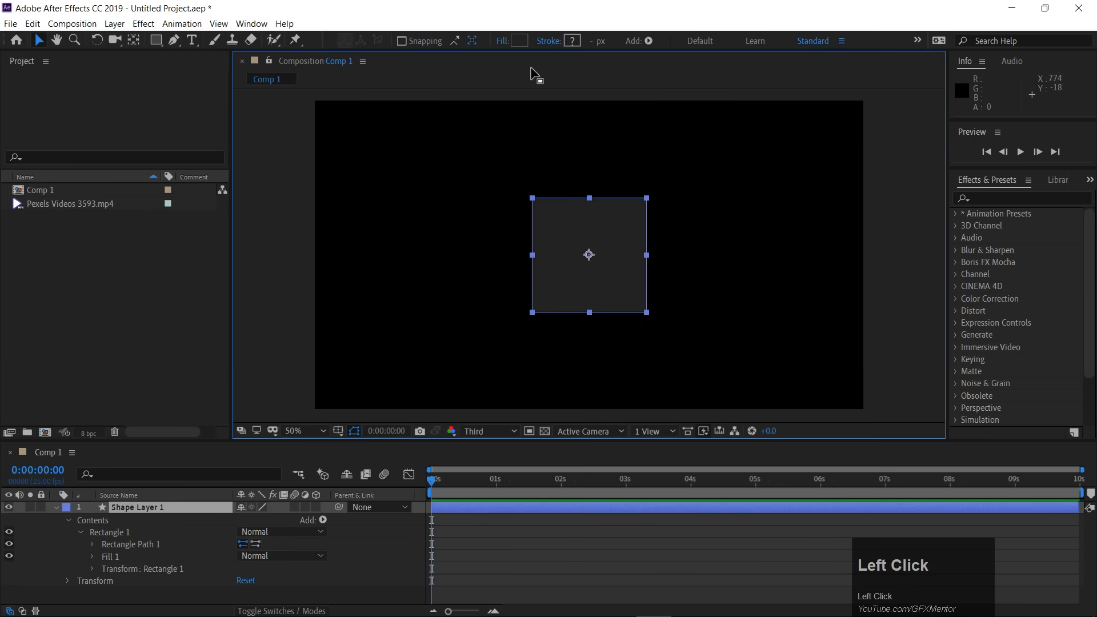
left_click(577, 41)
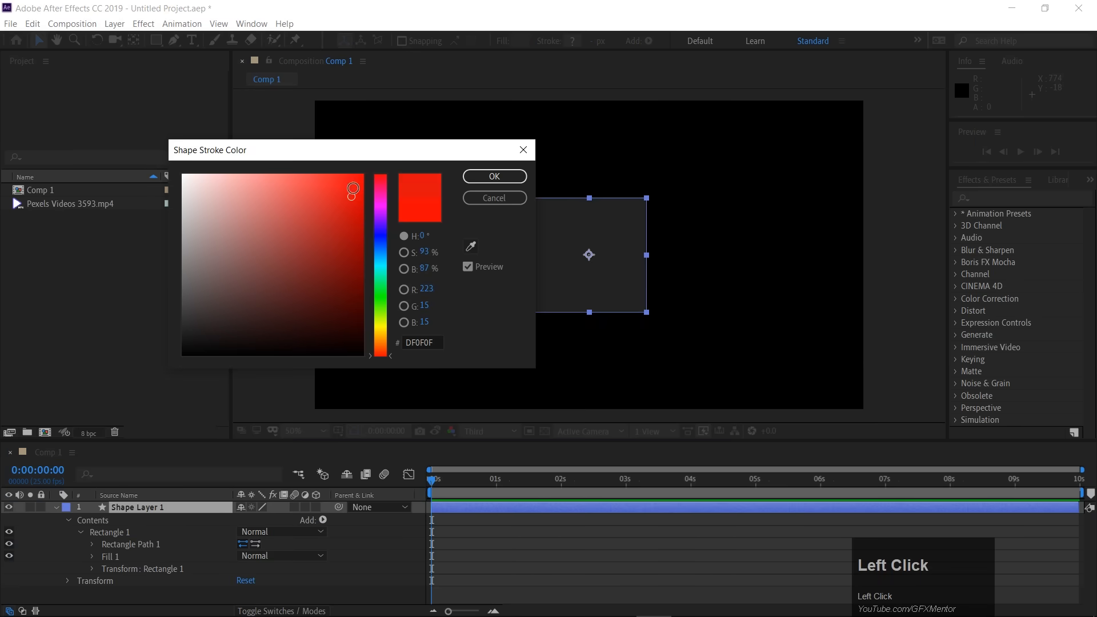
left_click(481, 180)
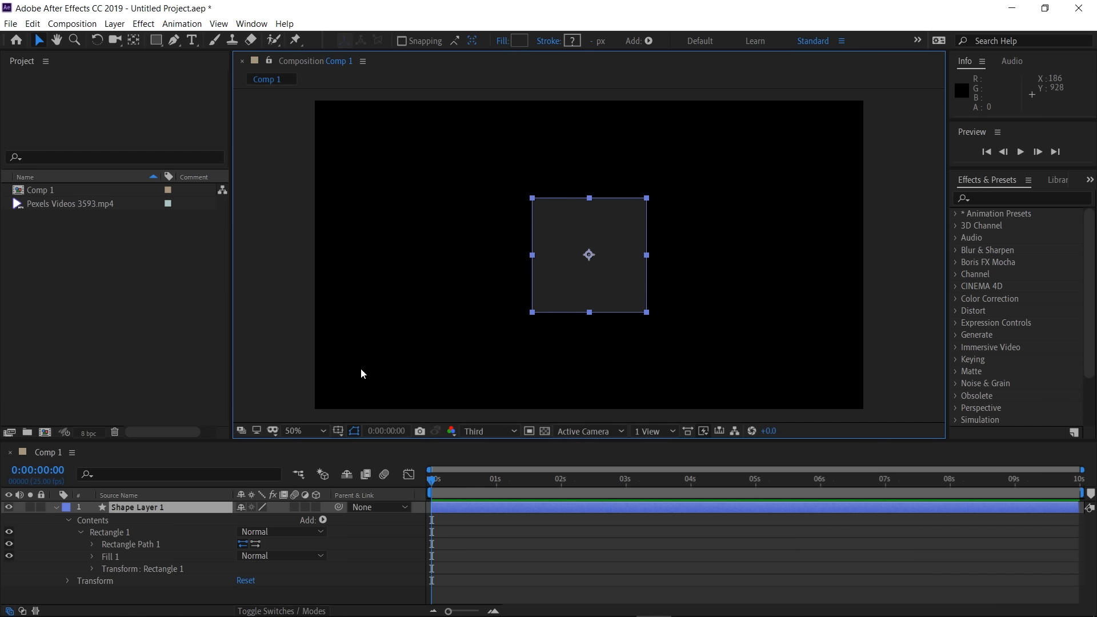
Try adding a Stroke to the shape layer's contents and delete it again
left_click(323, 520)
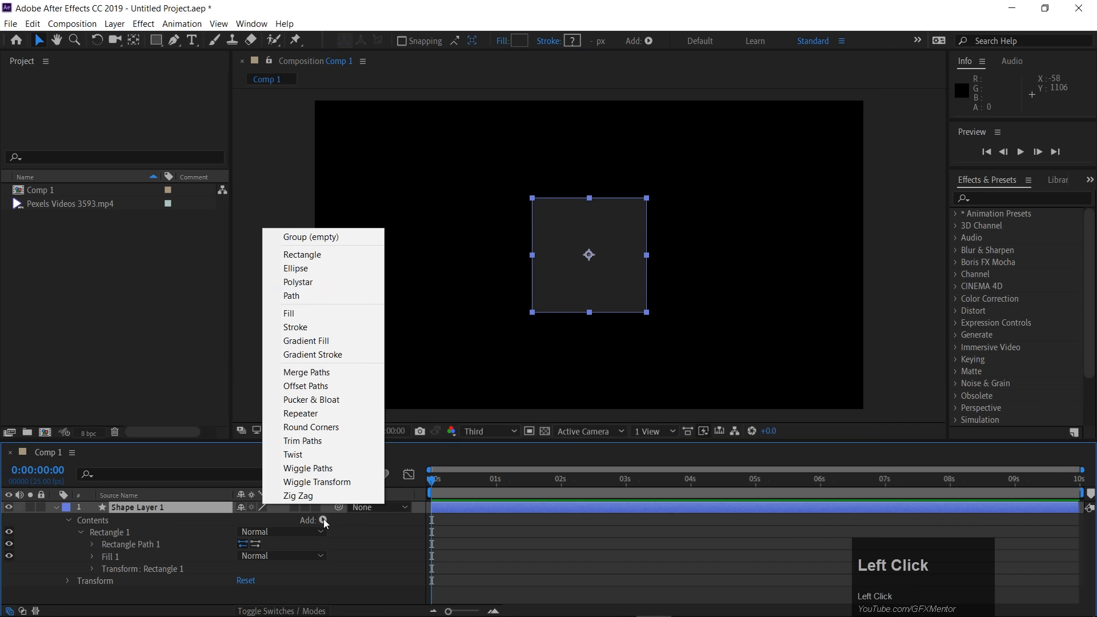
left_click(329, 330)
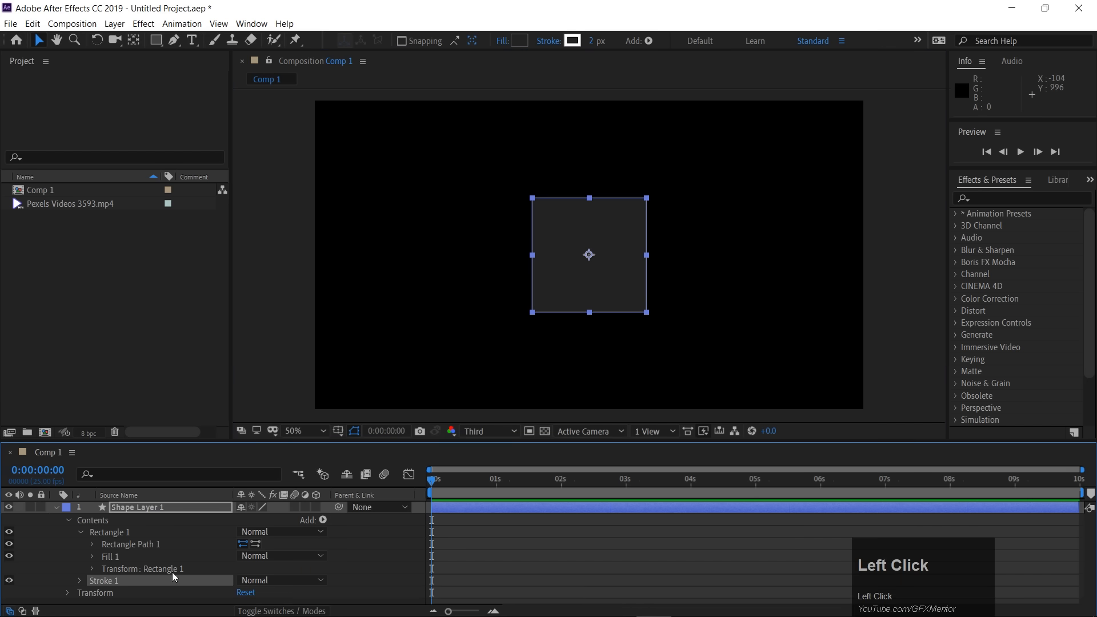
left_click_drag(129, 582, 146, 568)
key("Delete")
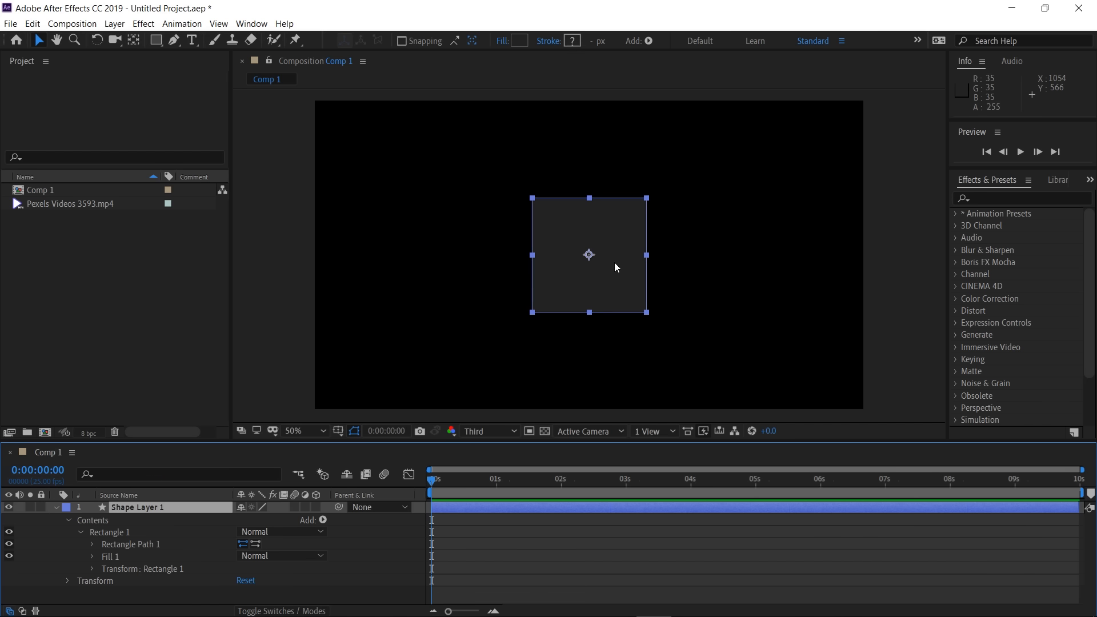
Change the square's fill colour to bright red
left_click(520, 41)
left_click(355, 183)
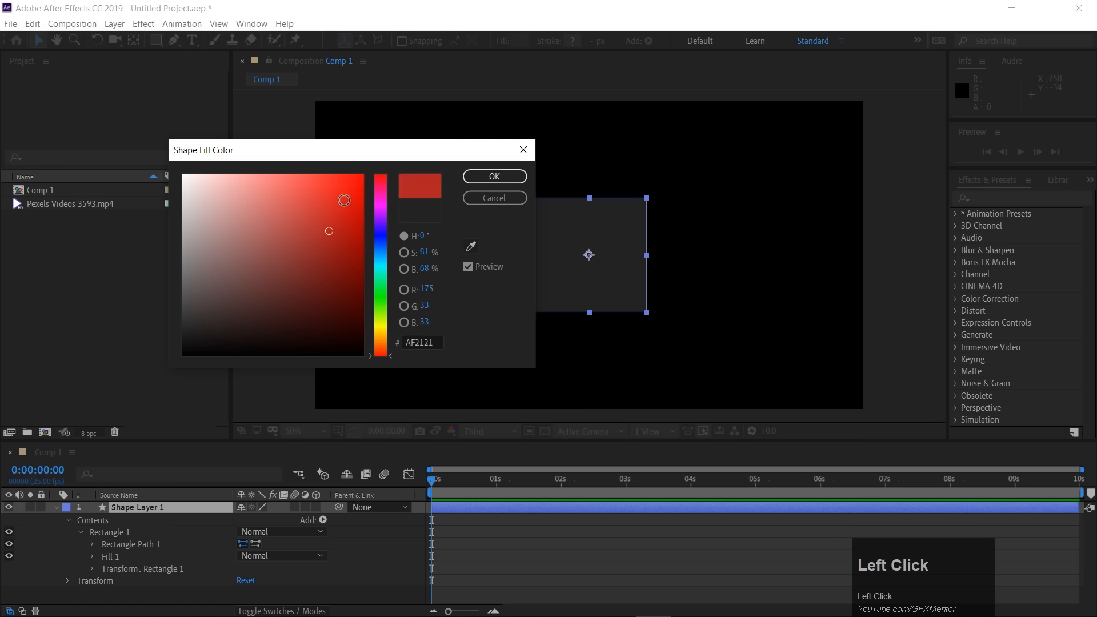
left_click(495, 176)
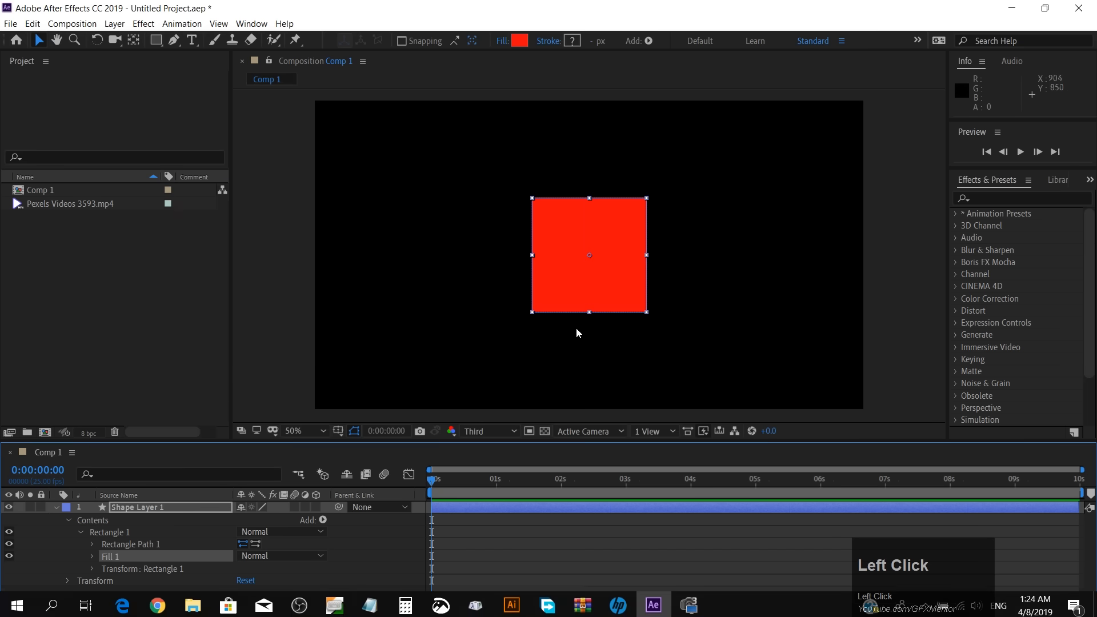
Try adjusting the scale and rotation in the shape layer's own Transform properties
left_click(55, 508)
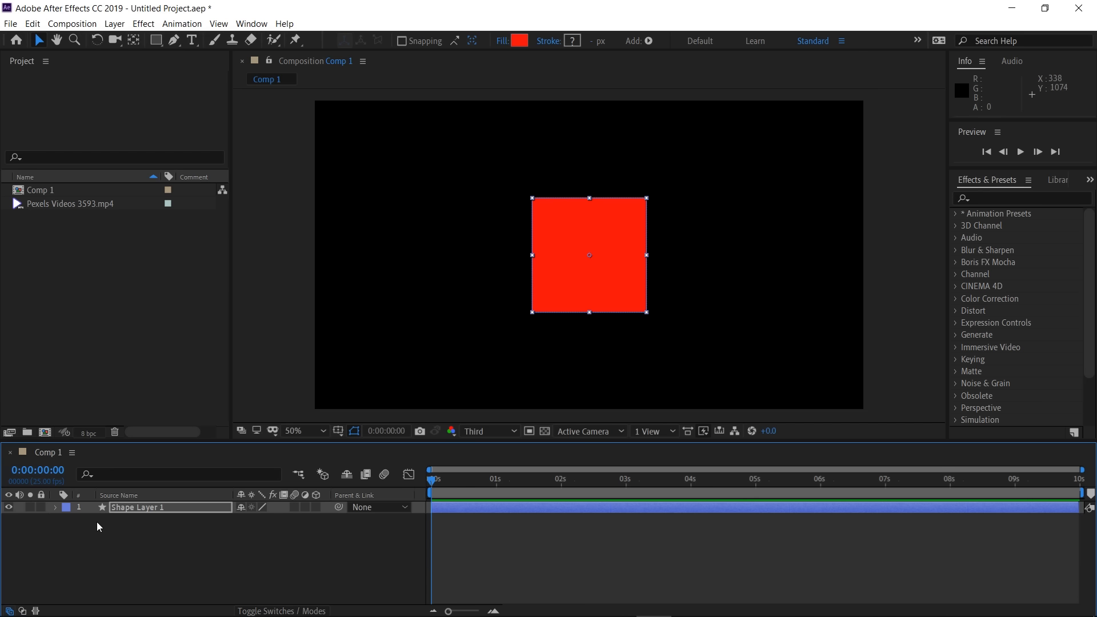
left_click(56, 507)
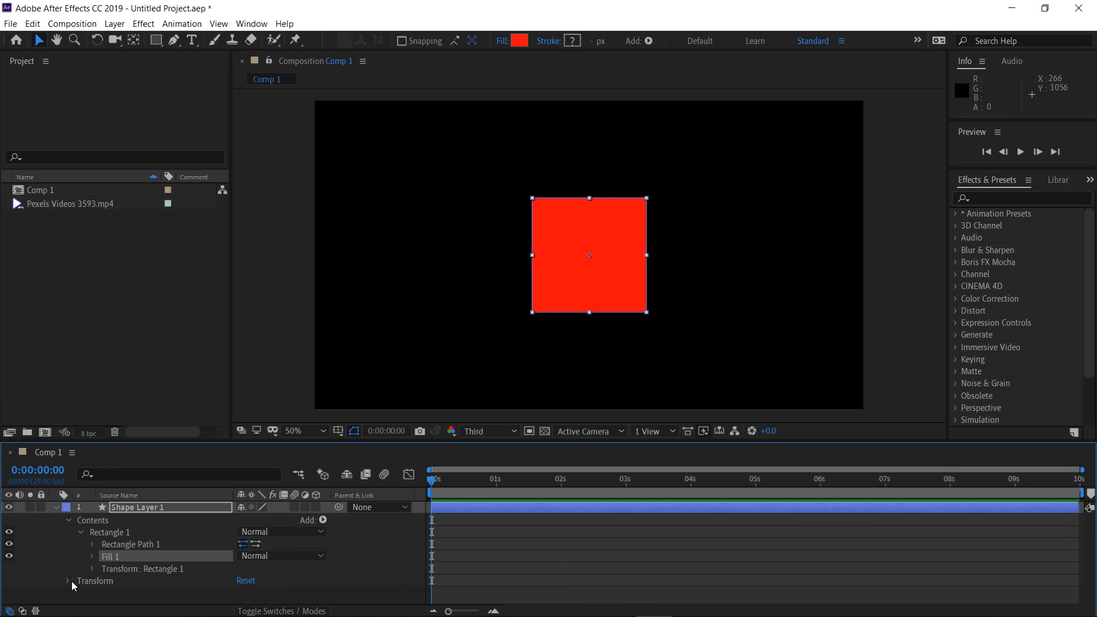
left_click(68, 581)
scroll(143, 572, "down", 2)
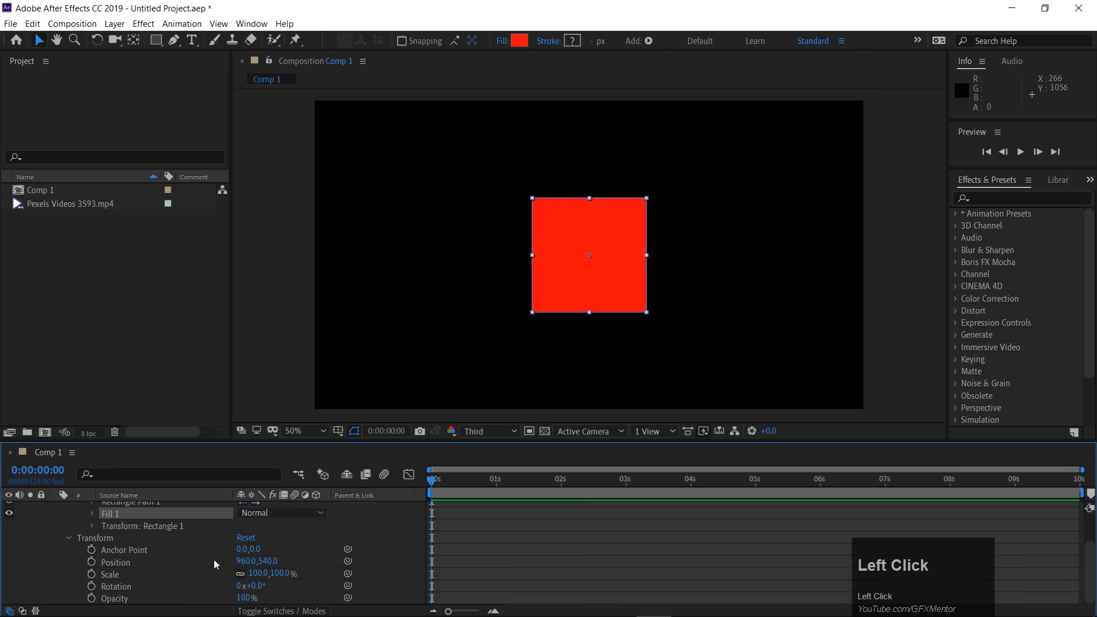
left_click(258, 574)
left_click_drag(257, 587, 309, 591)
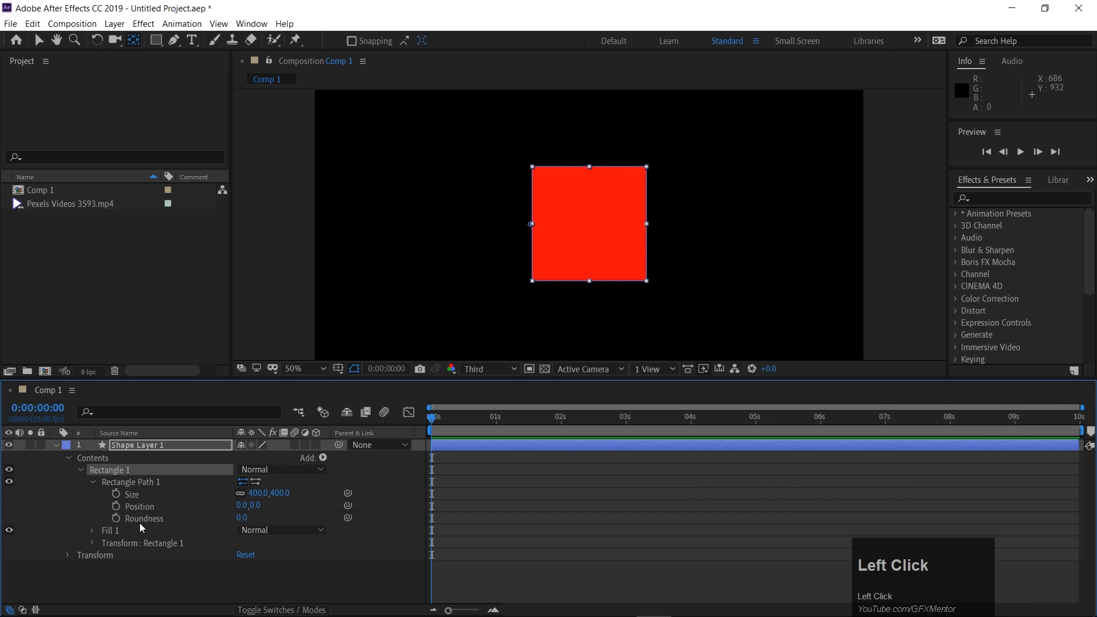
Collapse the Rectangle Path 1 properties and select the whole Shape Layer 1
left_click(93, 483)
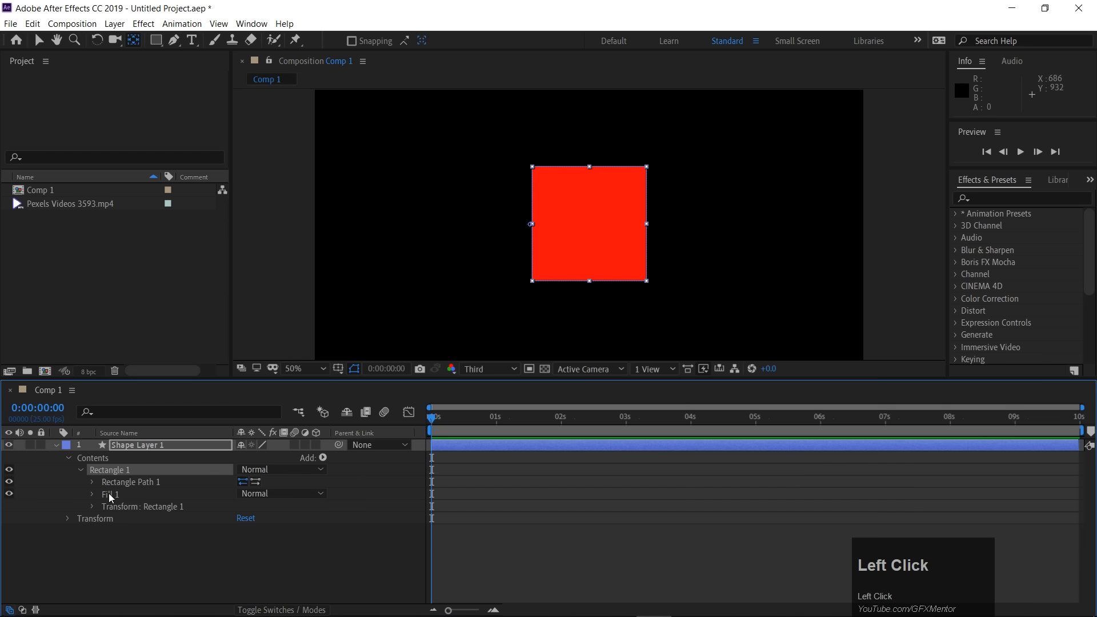
left_click(109, 495)
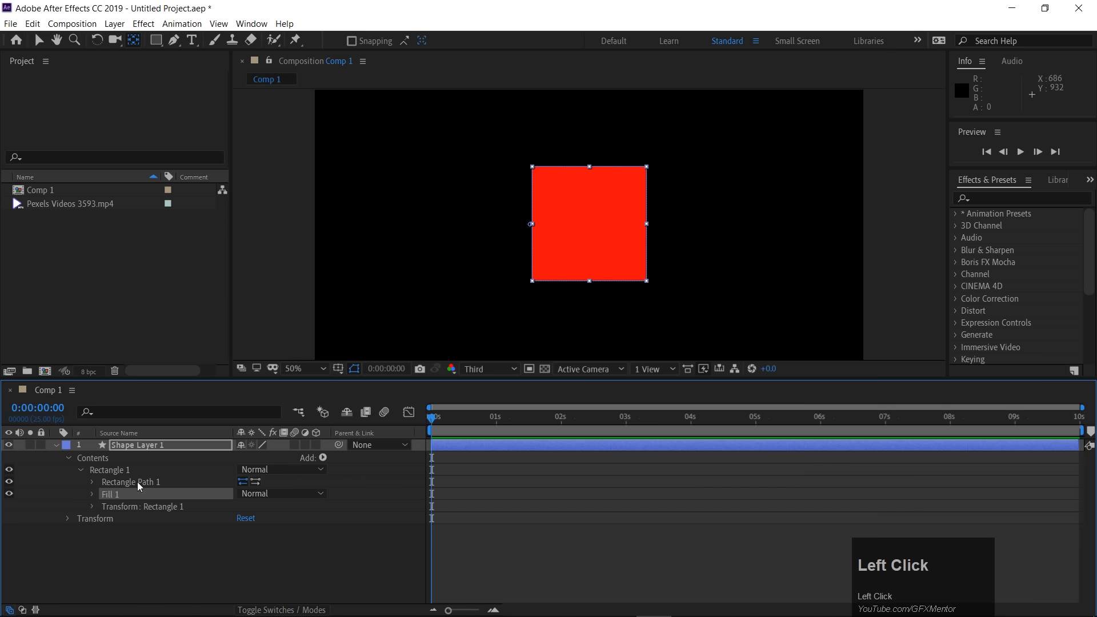
left_click(129, 445)
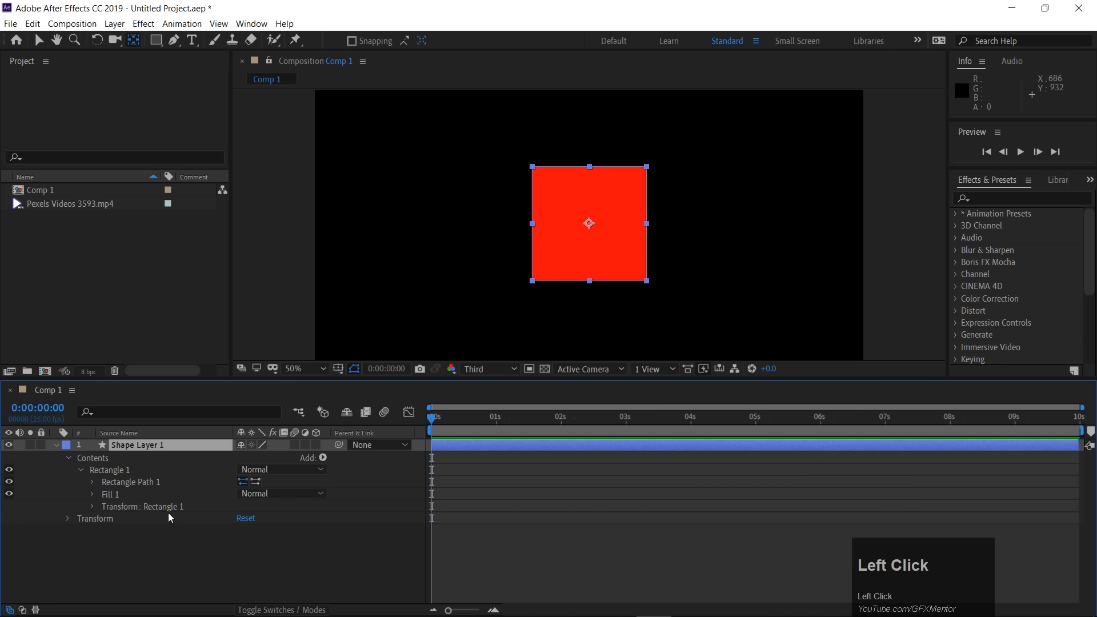
Delete the square's shape layer and create a new empty shape layer in the composition
key("Delete")
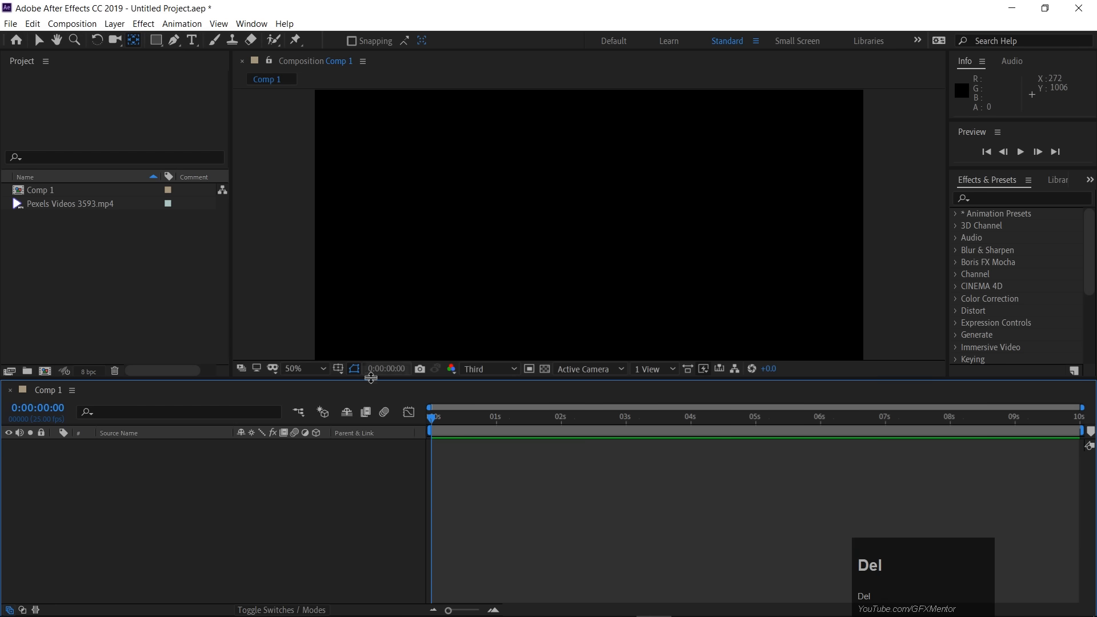
right_click(112, 474)
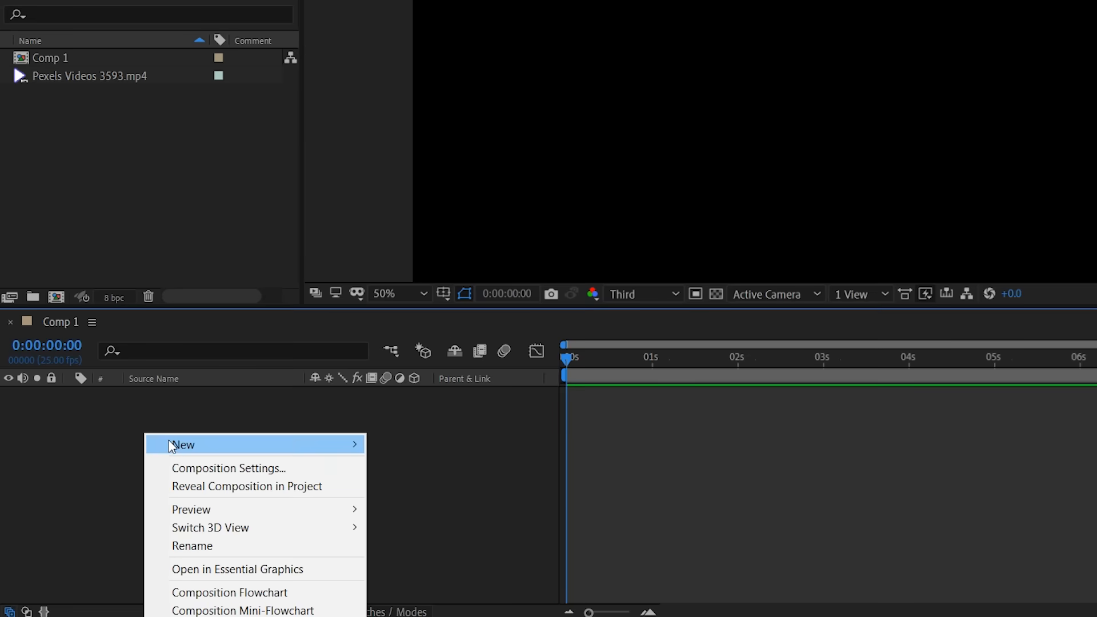
mouse_move(171, 445)
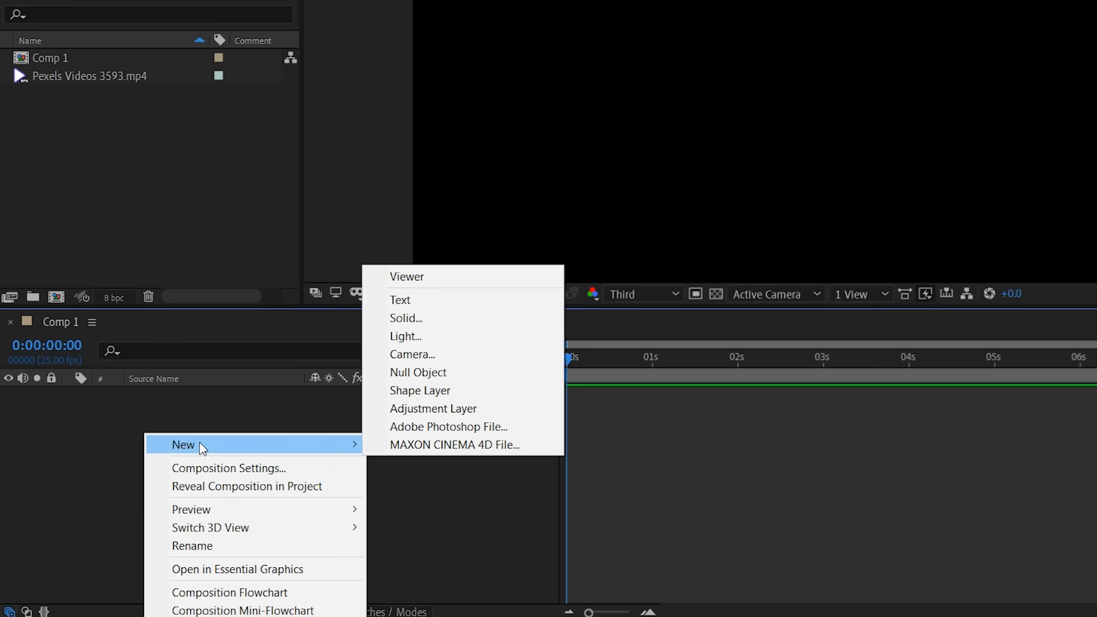
left_click(104, 428)
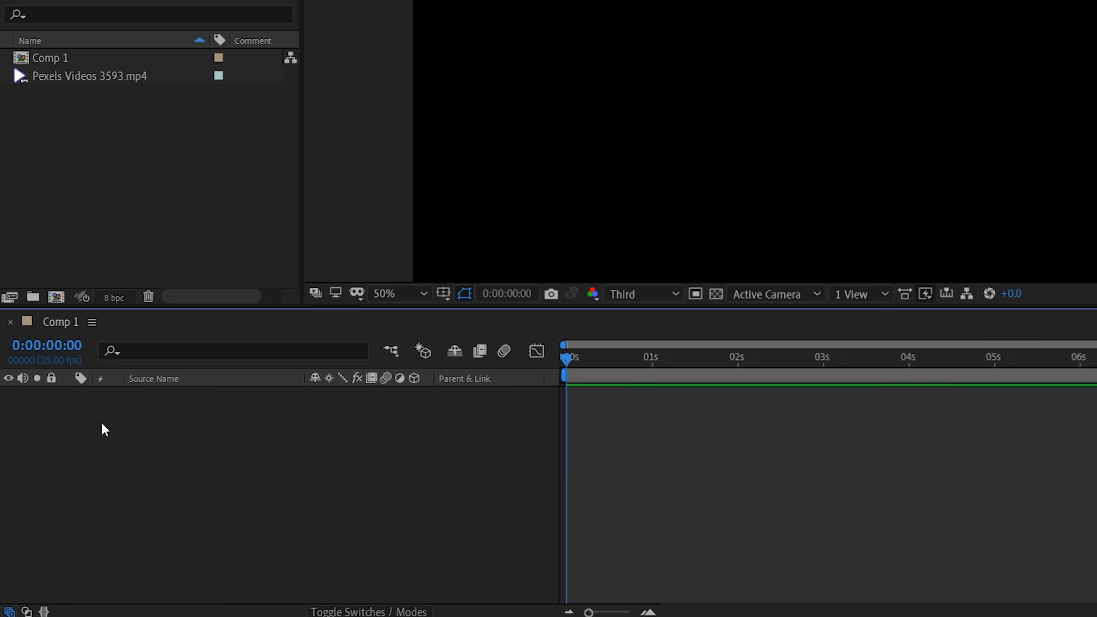
right_click(132, 423)
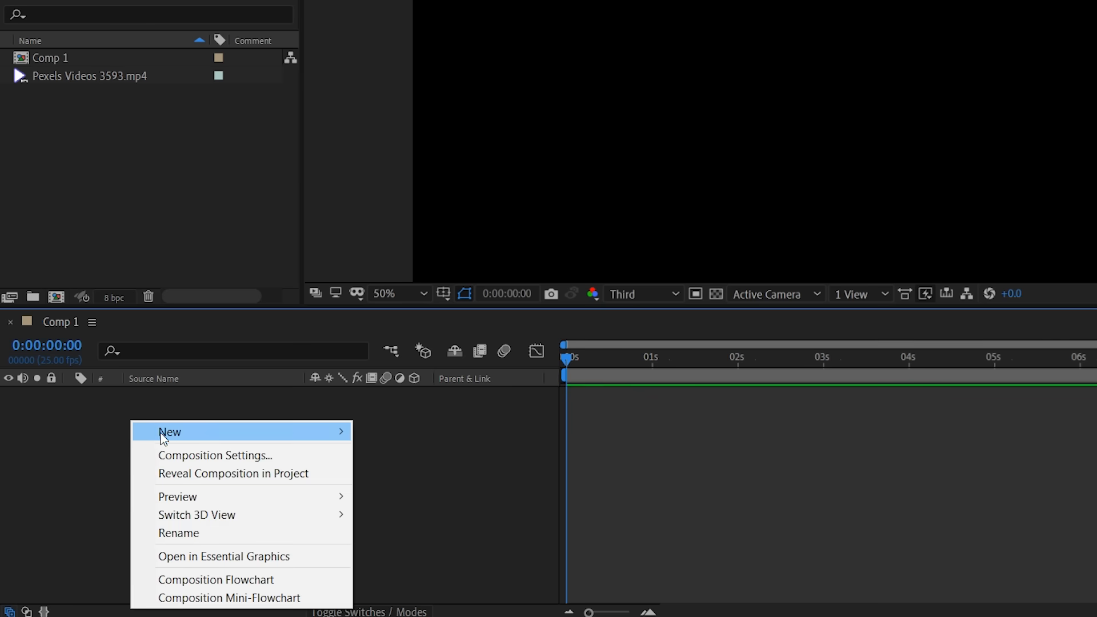
mouse_move(182, 433)
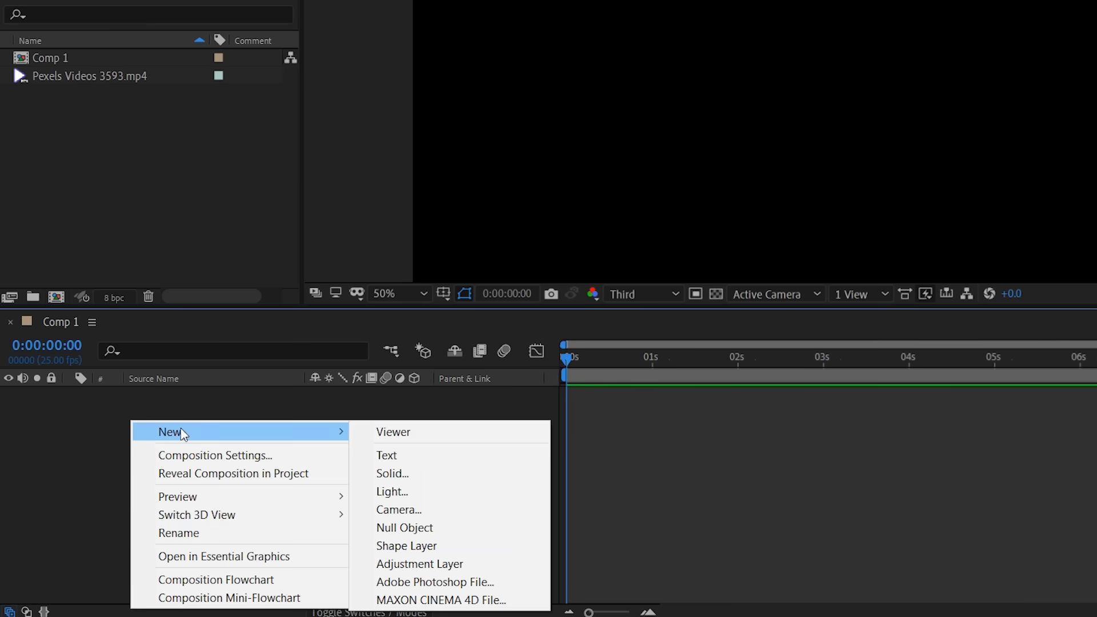
left_click(418, 547)
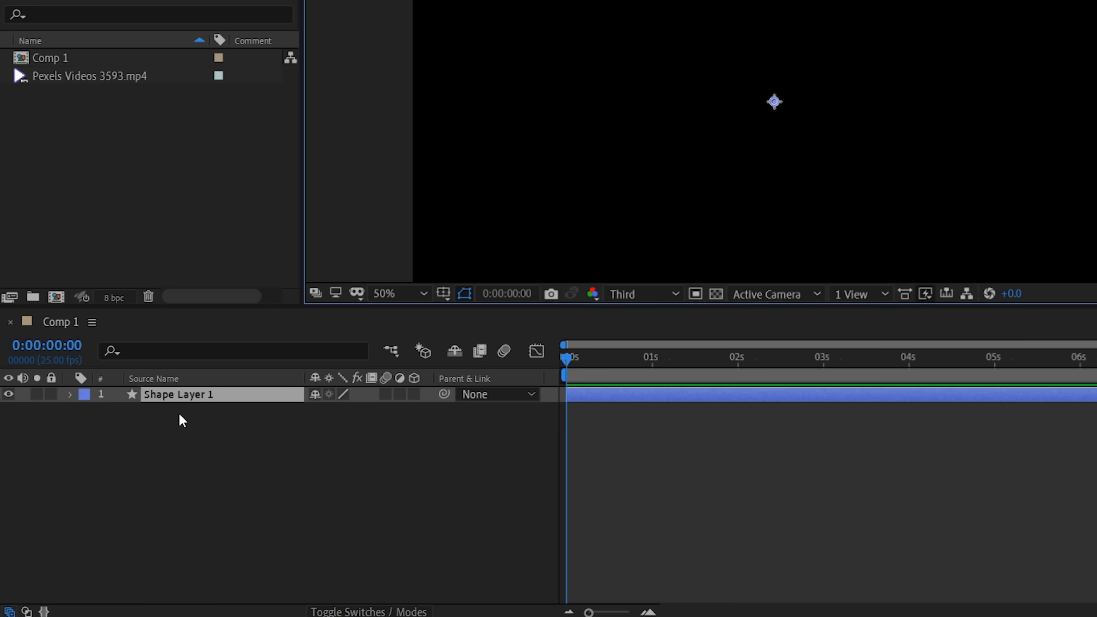
Add an Ellipse path to the empty shape layer's contents and expand its size and position properties
left_click(71, 394)
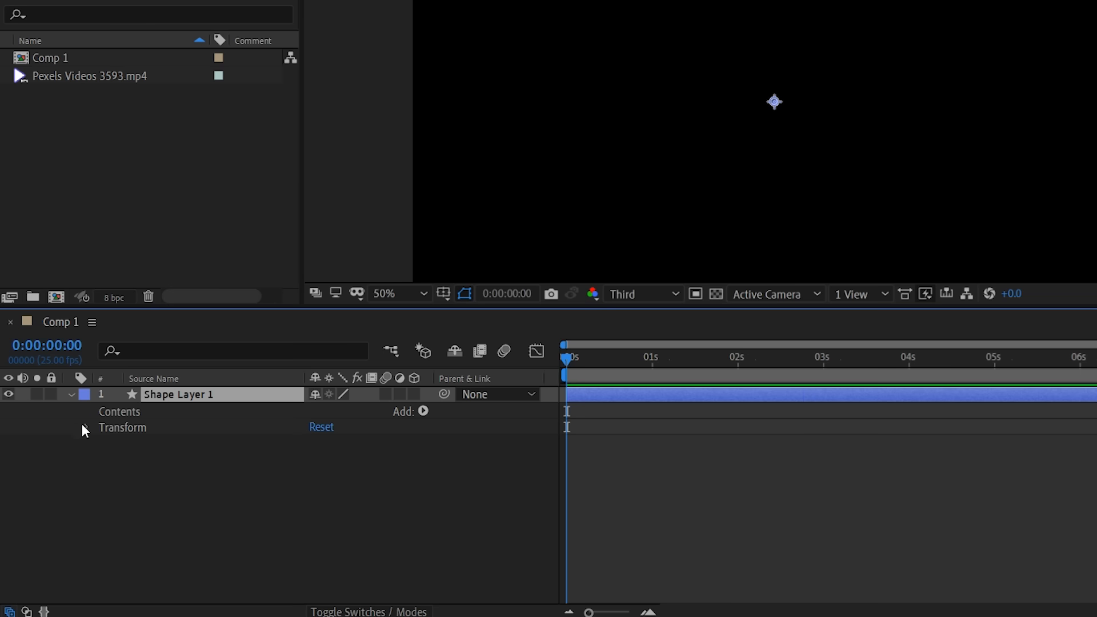
left_click(113, 411)
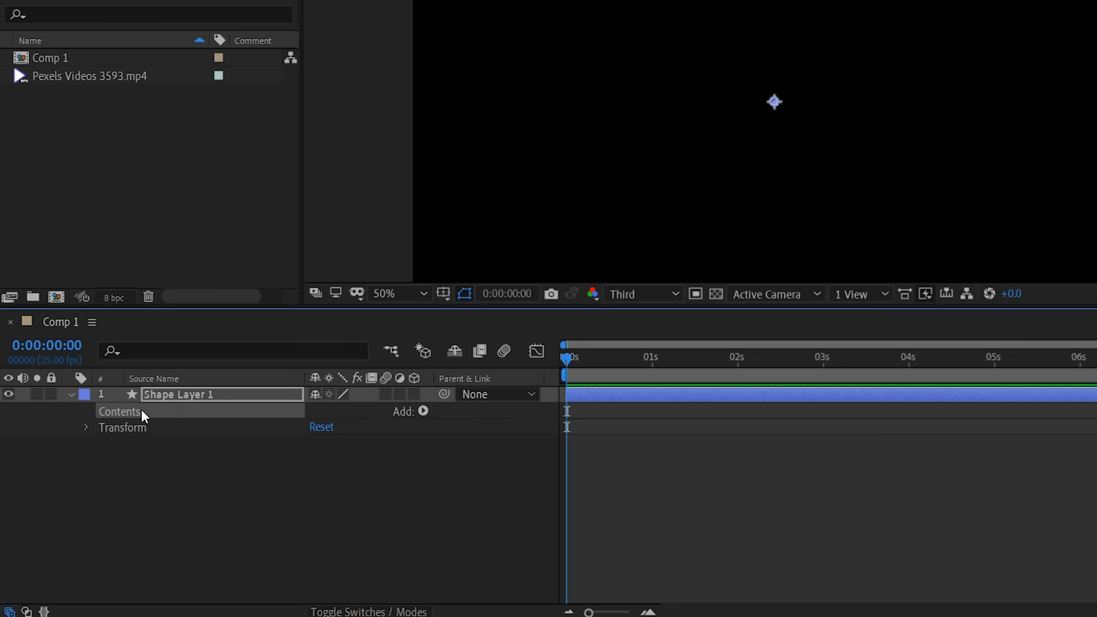
left_click(424, 410)
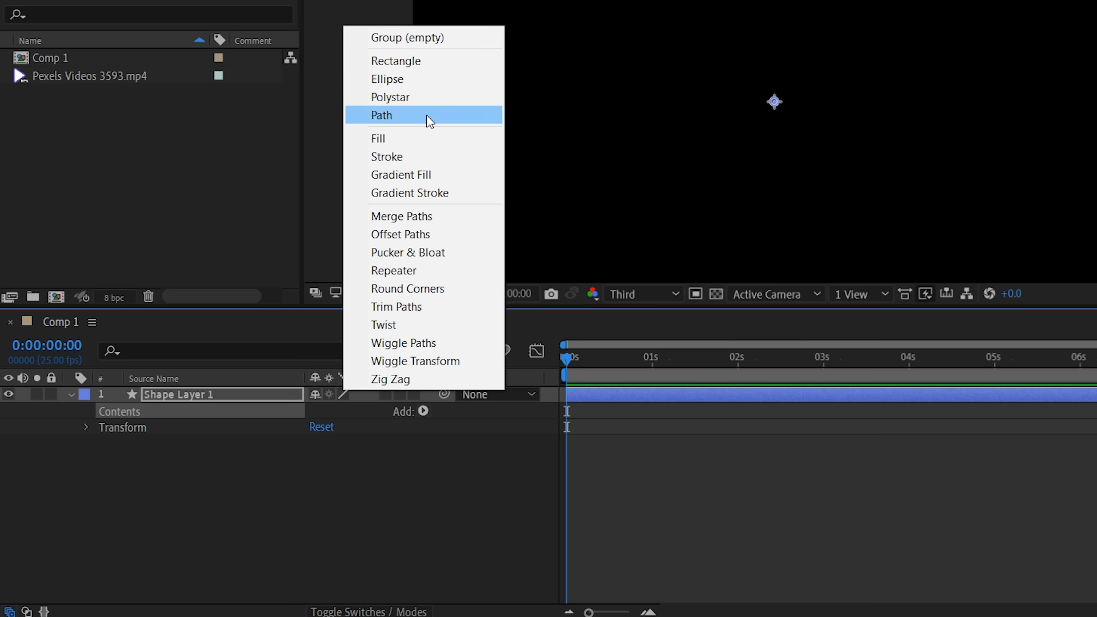
left_click(430, 86)
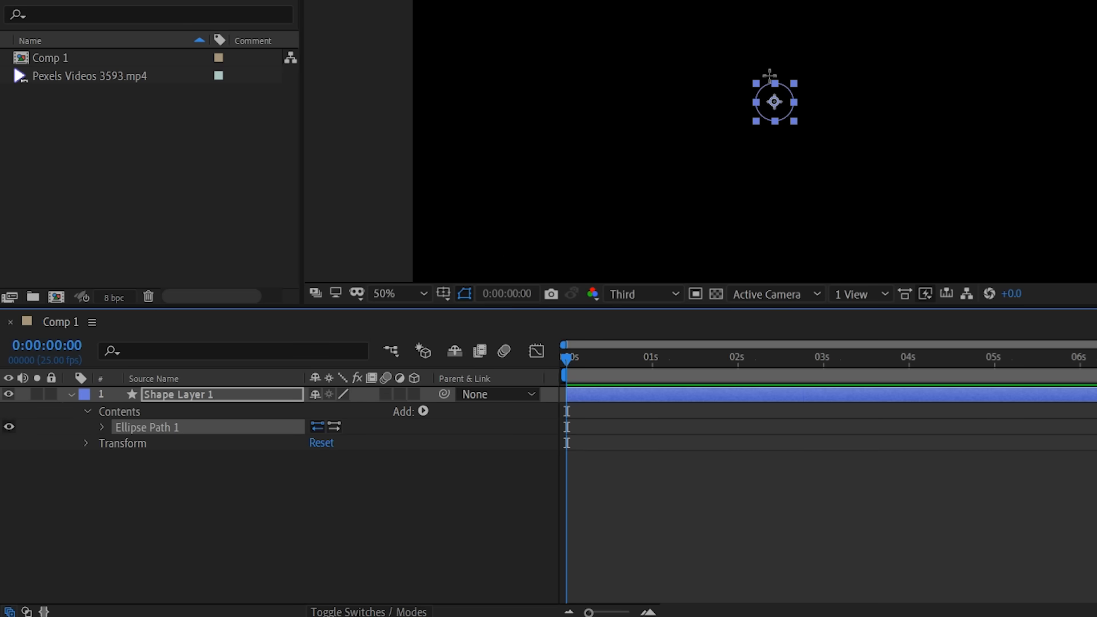
left_click(104, 427)
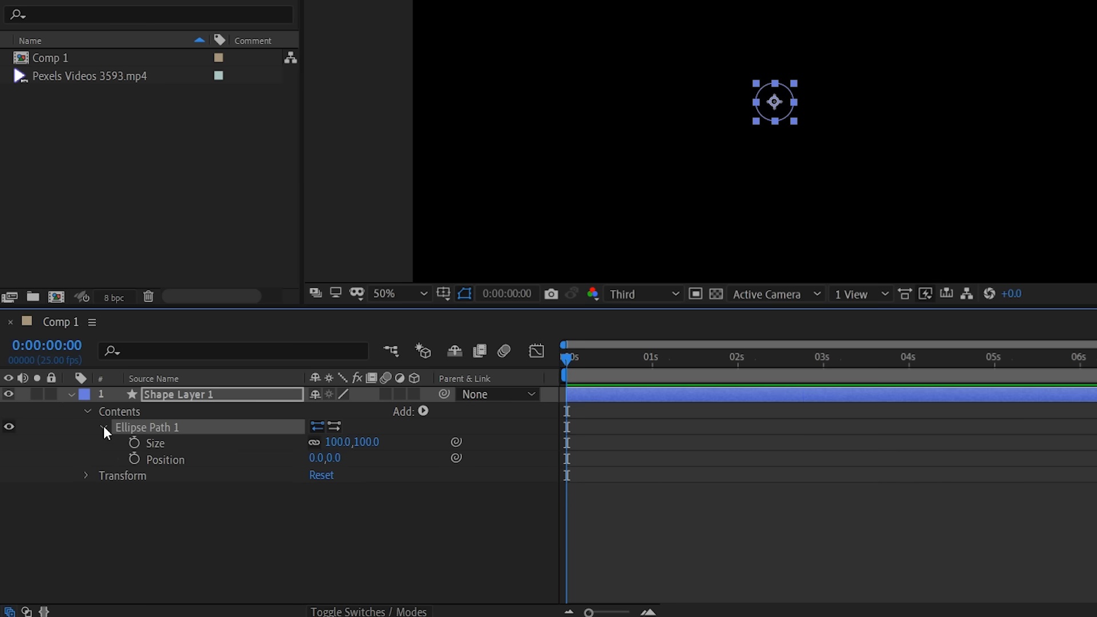
Add a Fill to the ellipse and change its colour from the default to bright blue
left_click(424, 412)
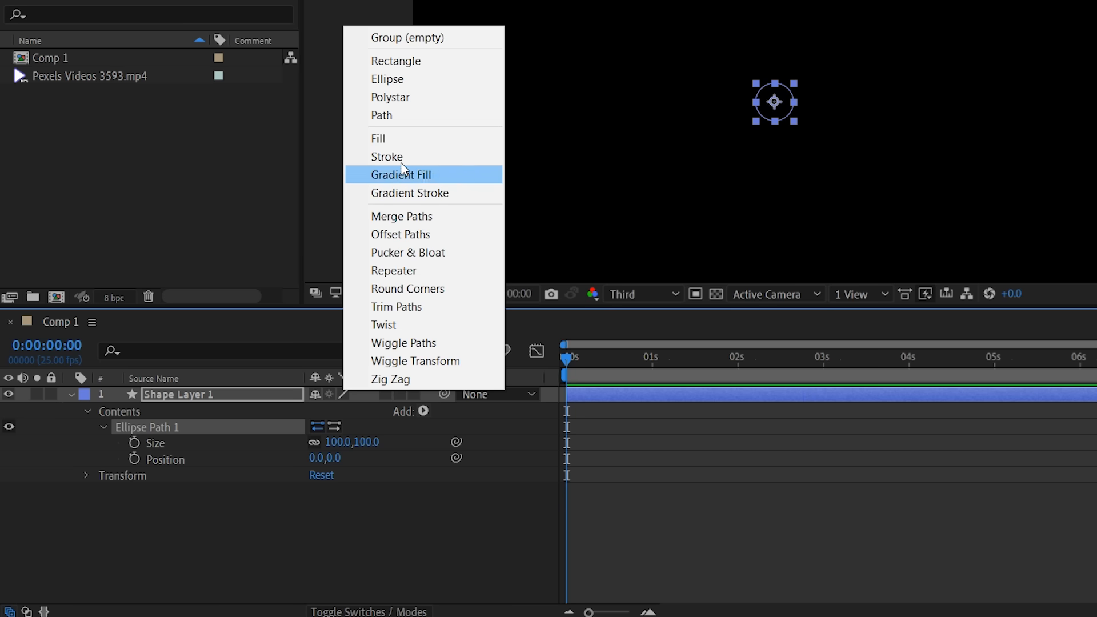
left_click(404, 145)
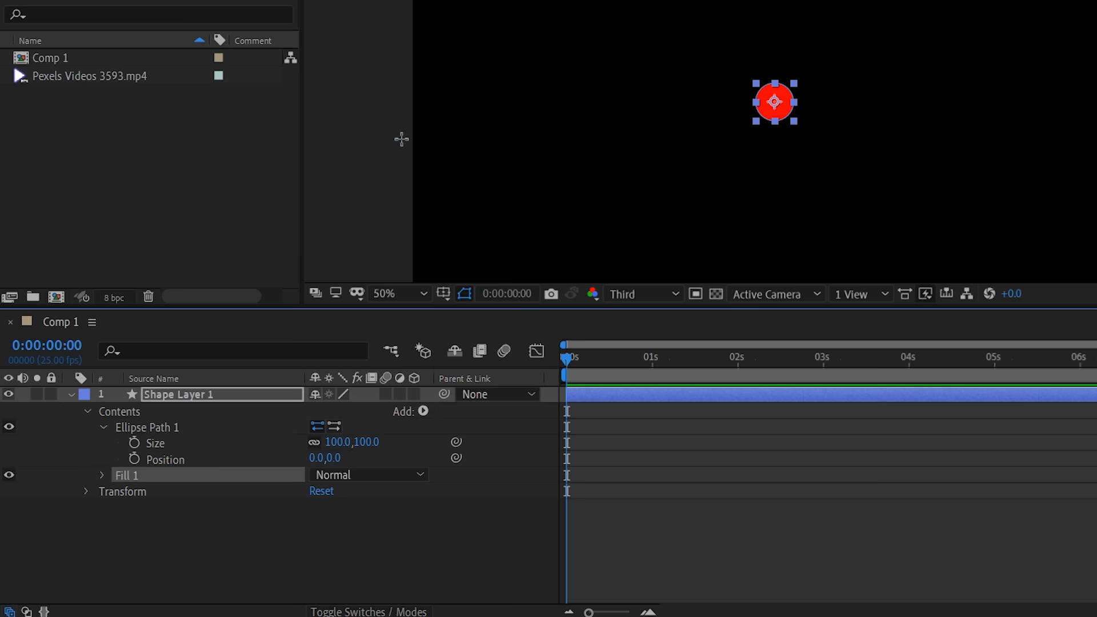
left_click(103, 476)
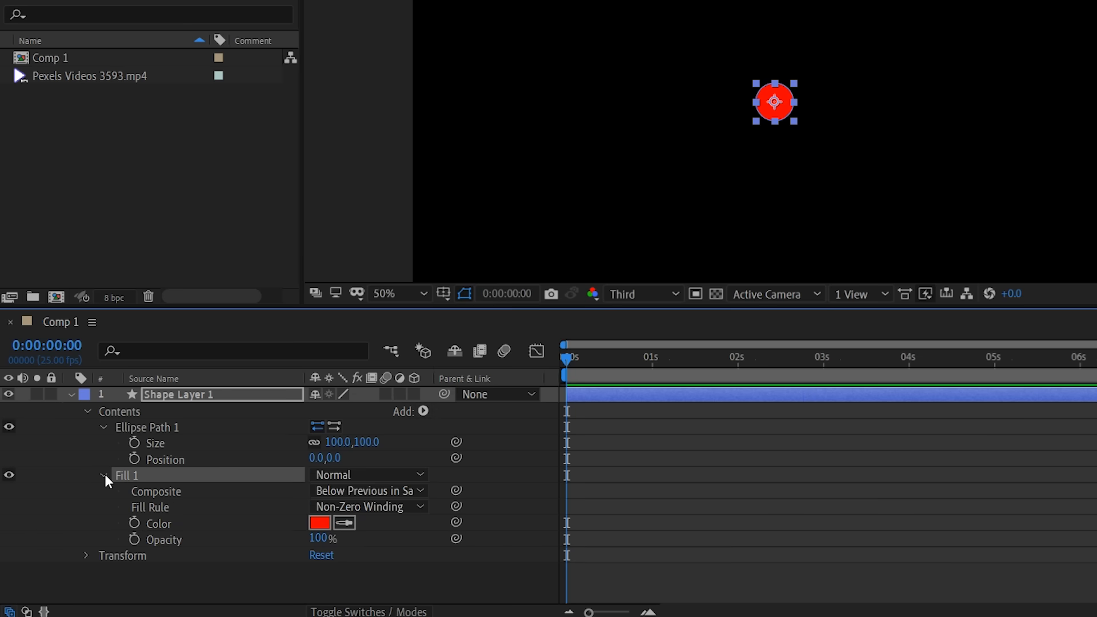
left_click(323, 521)
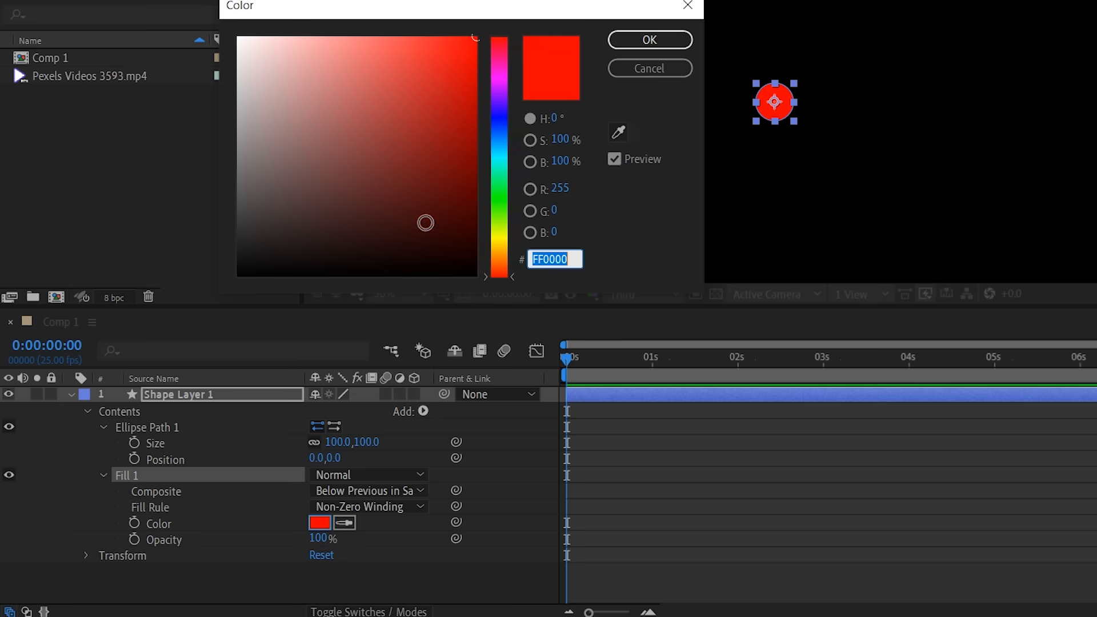
left_click_drag(504, 167, 502, 132)
left_click(653, 46)
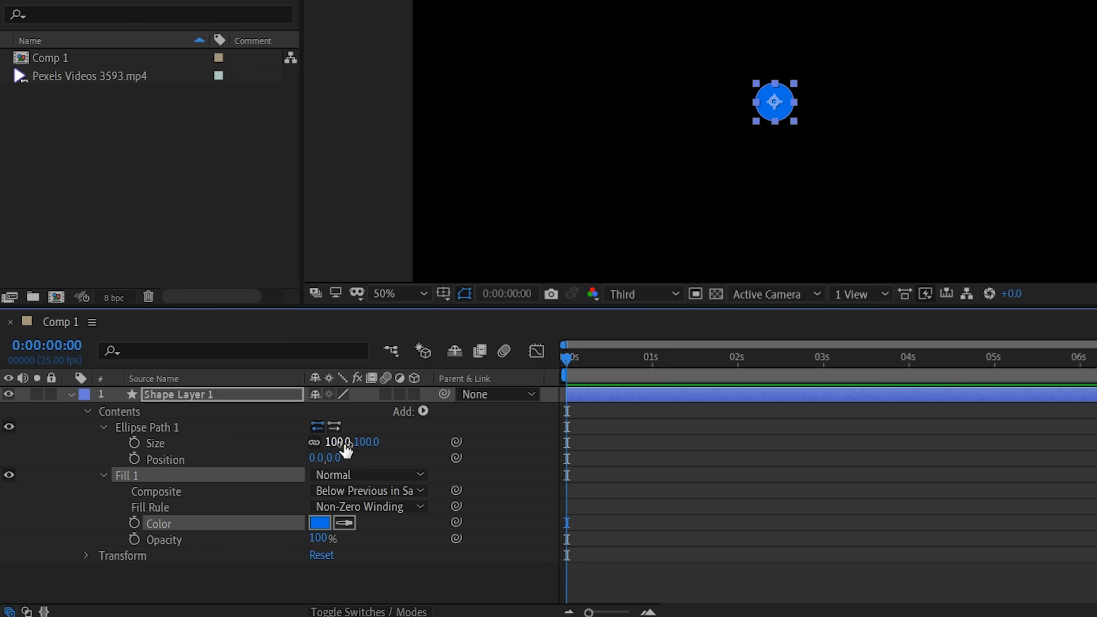
Enlarge the ellipse path to 285 by 285, look through the items that can be added, and collapse the layer's contents
left_click_drag(345, 450, 512, 446)
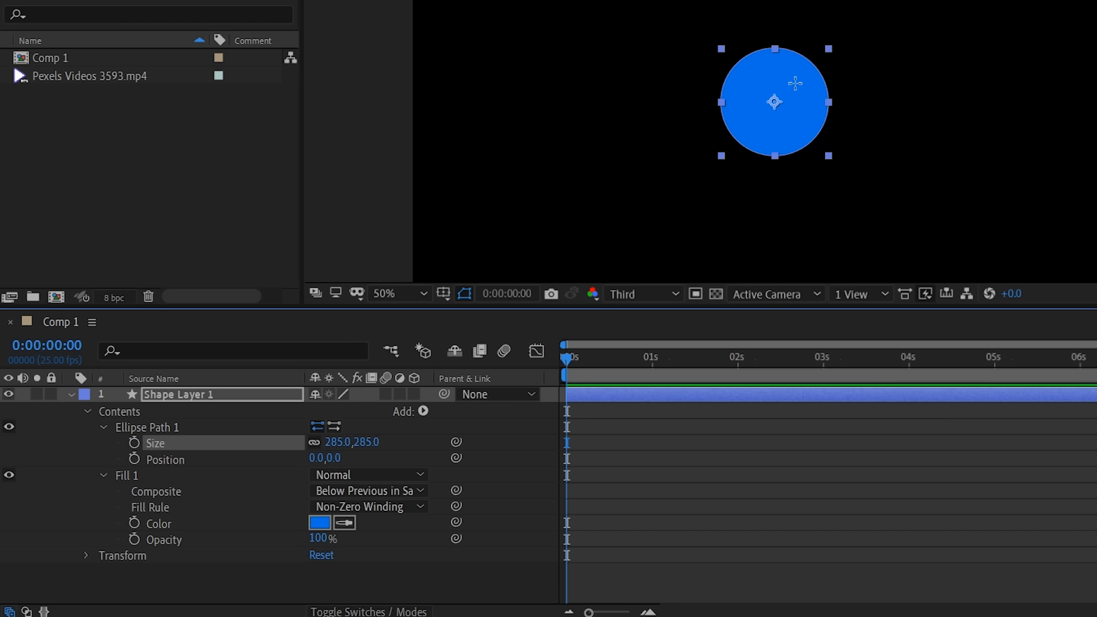
left_click(188, 574)
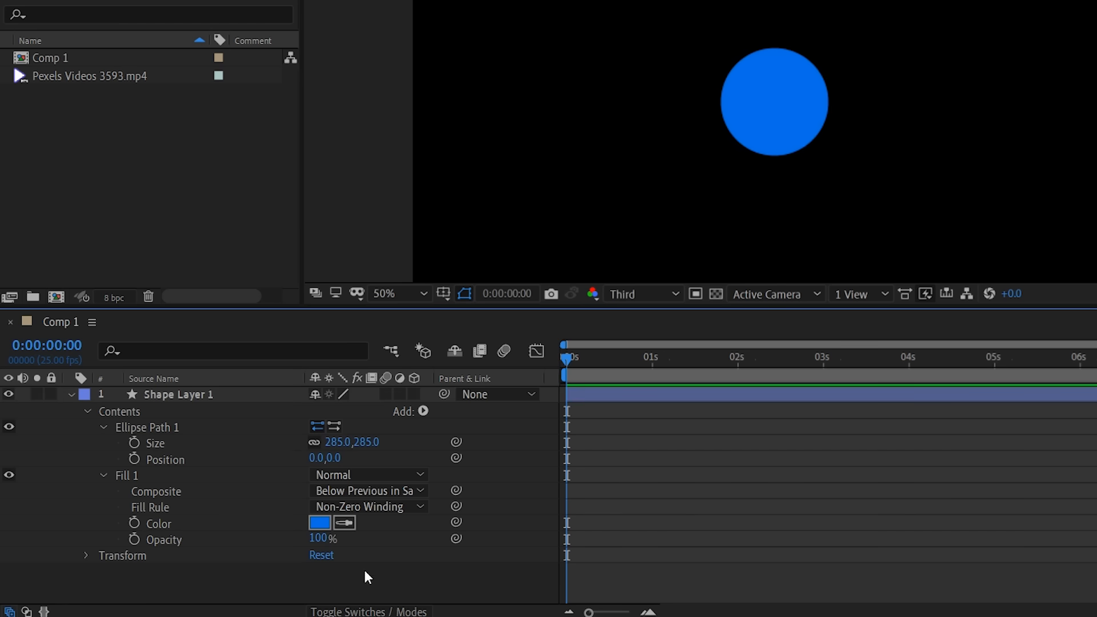
left_click(175, 396)
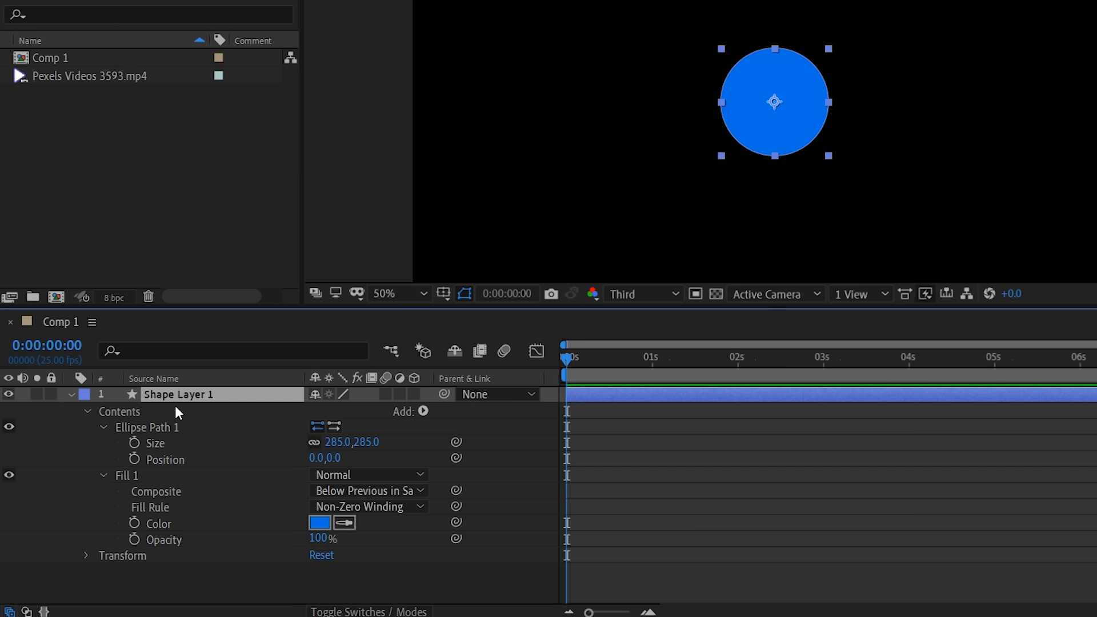
left_click(422, 411)
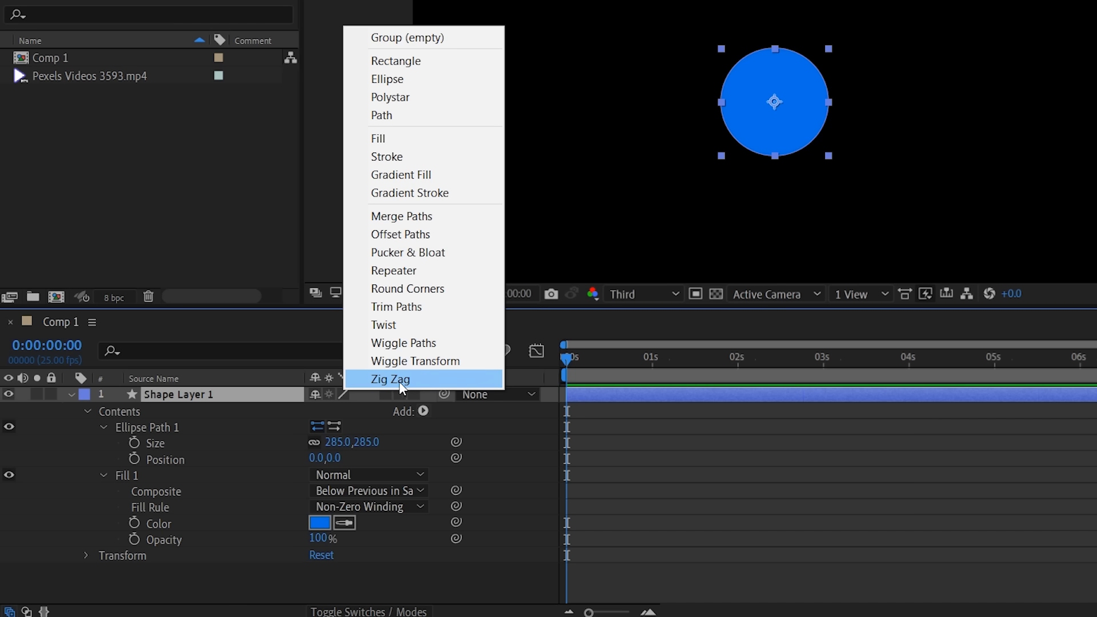
left_click(170, 583)
left_click(87, 412)
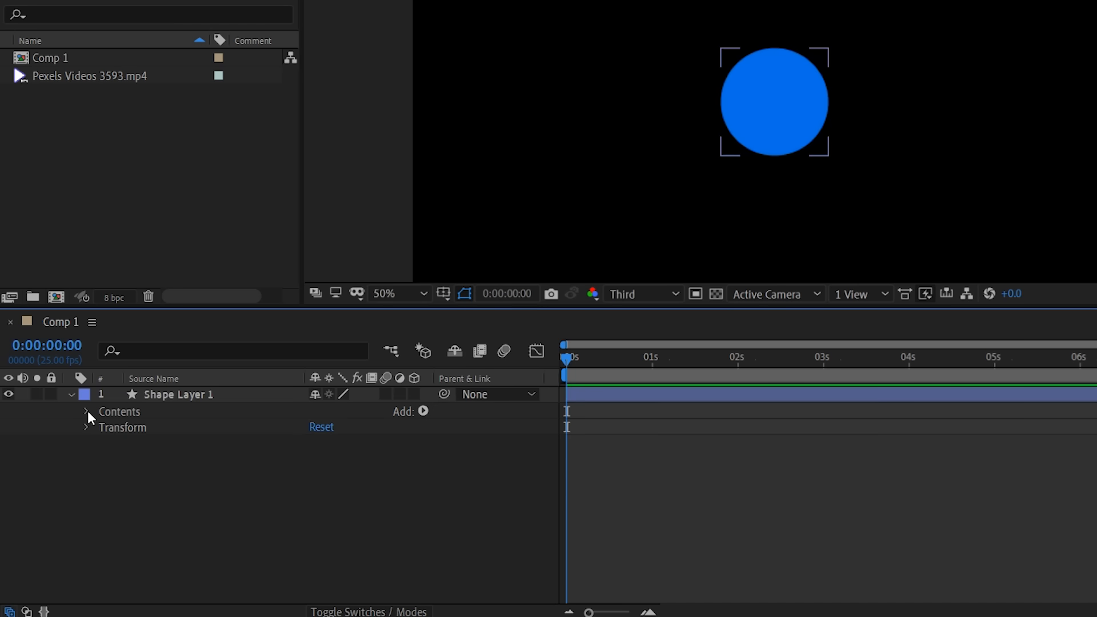
Delete the blue circle's shape layer and create another empty shape layer
left_click(159, 394)
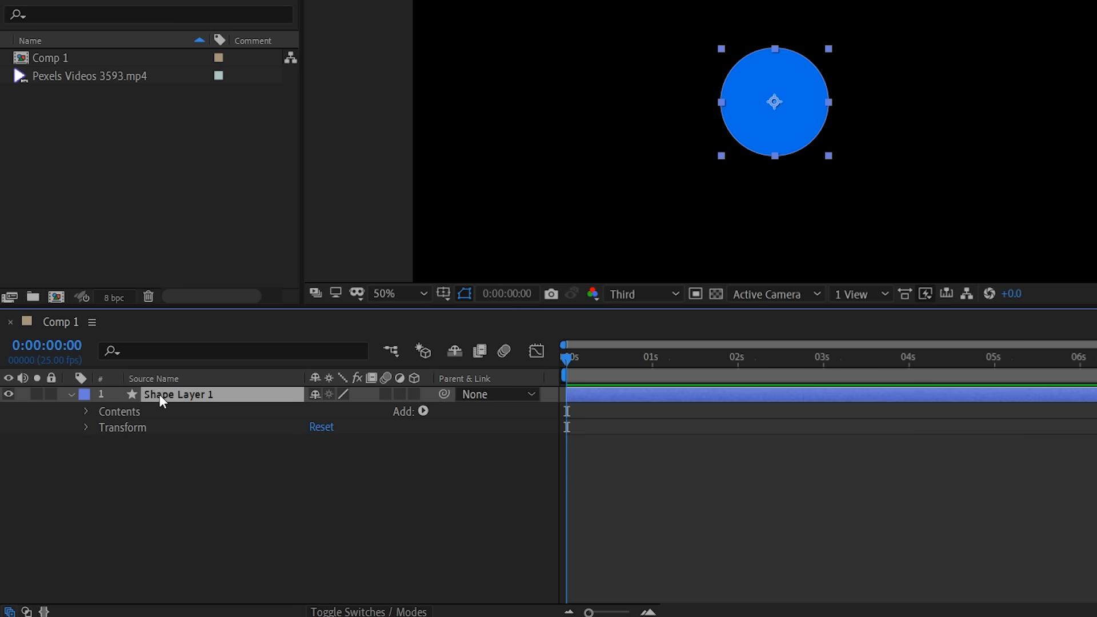
key("Delete")
right_click(123, 437)
mouse_move(140, 442)
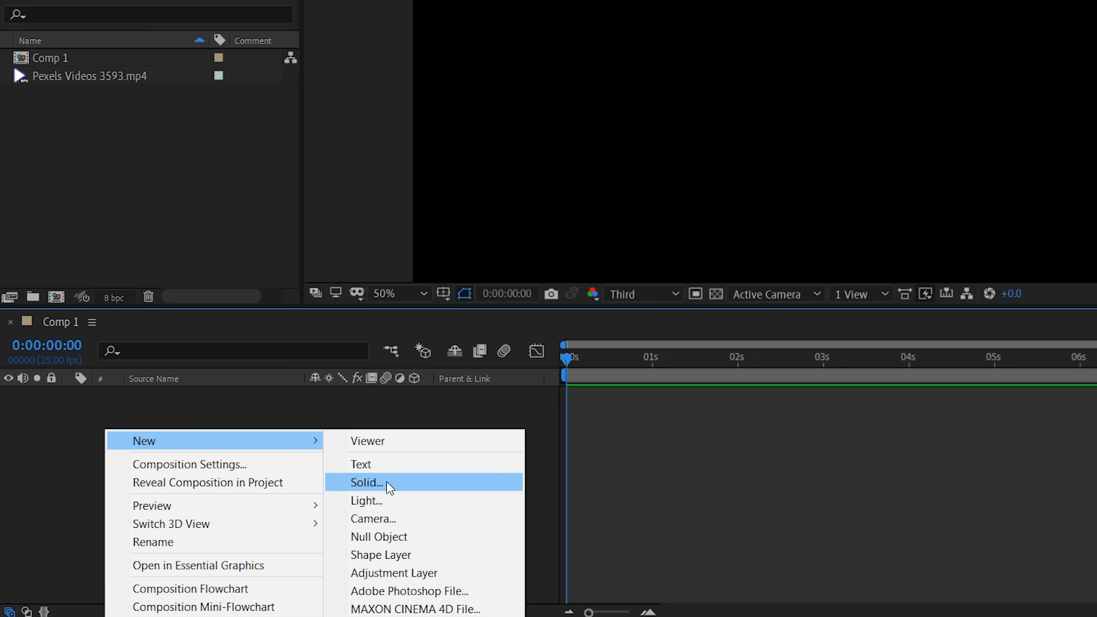
left_click(401, 561)
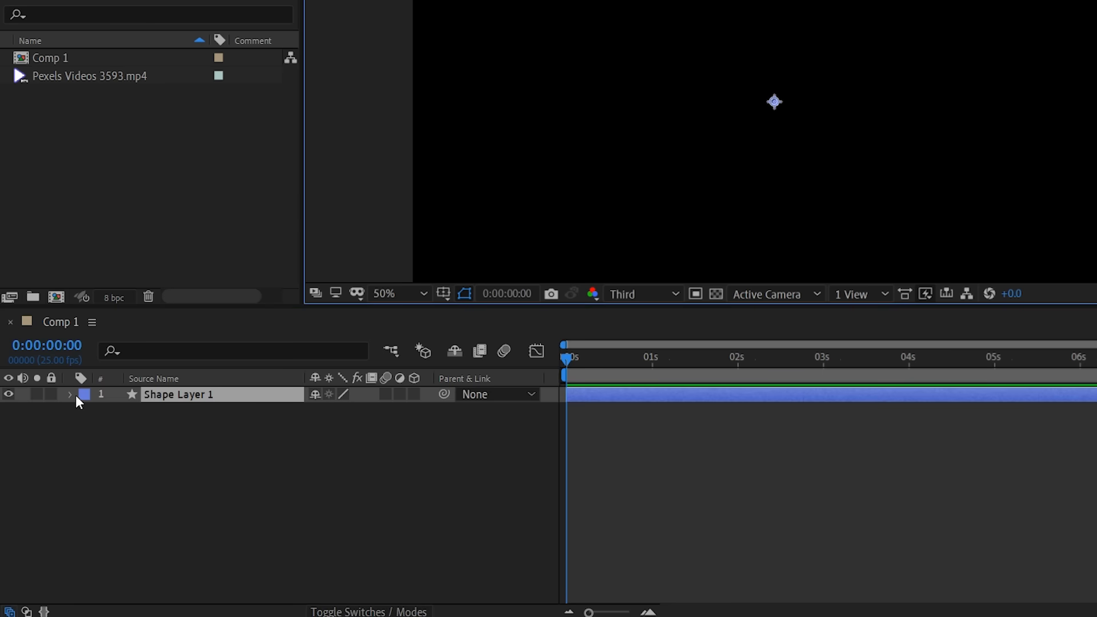
Add a Rectangle path and a Fill to the new shape layer's contents
right_click(156, 432)
mouse_move(201, 435)
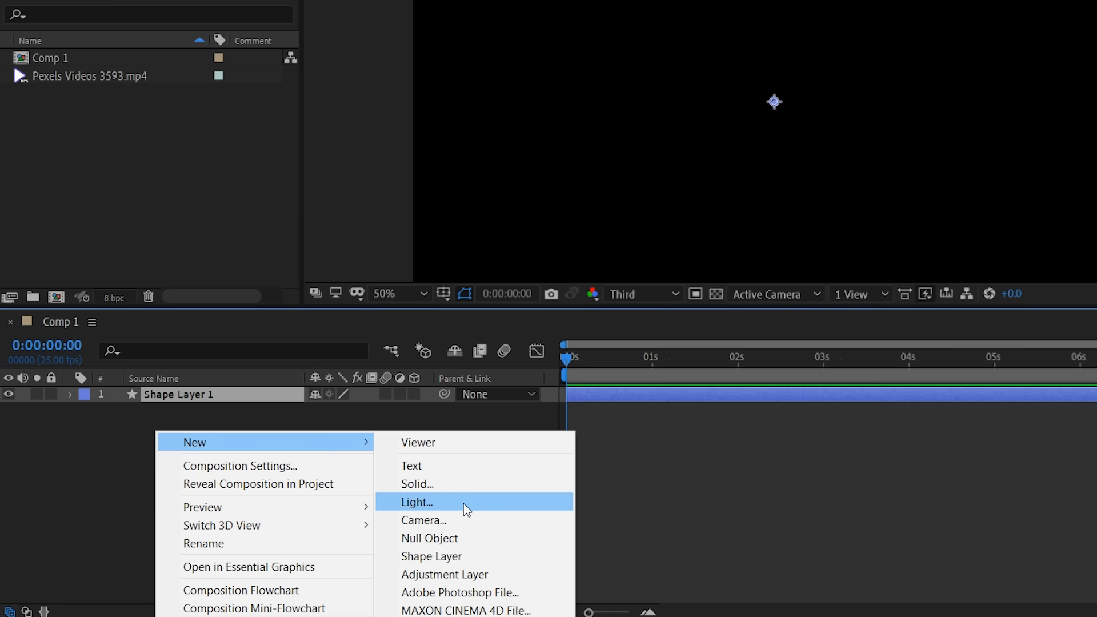
left_click(71, 395)
left_click(422, 410)
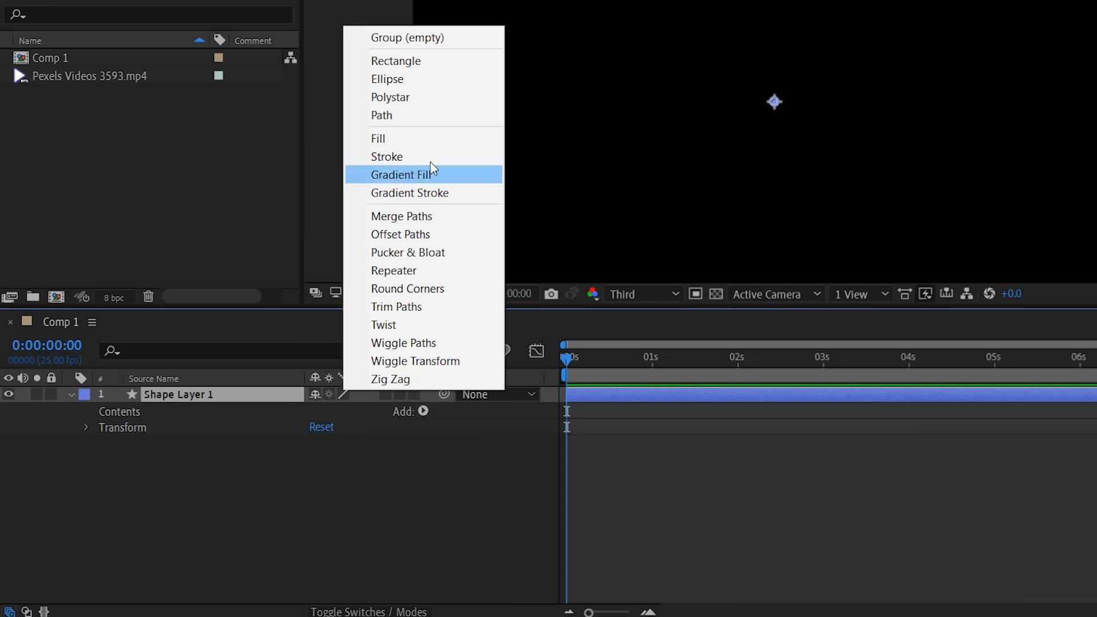
left_click(422, 63)
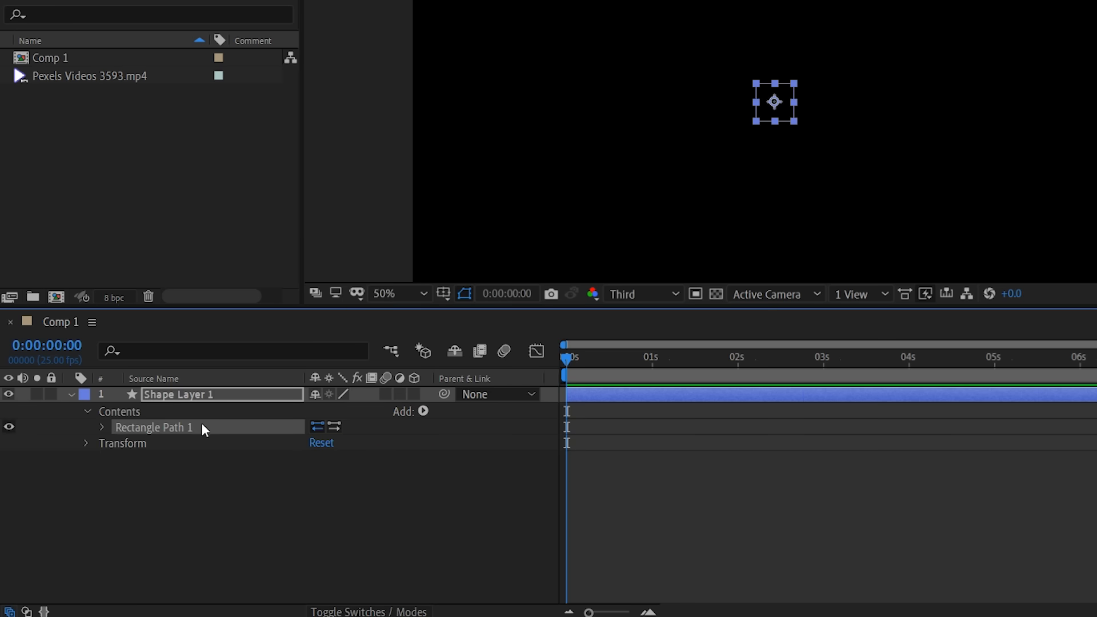
left_click(423, 412)
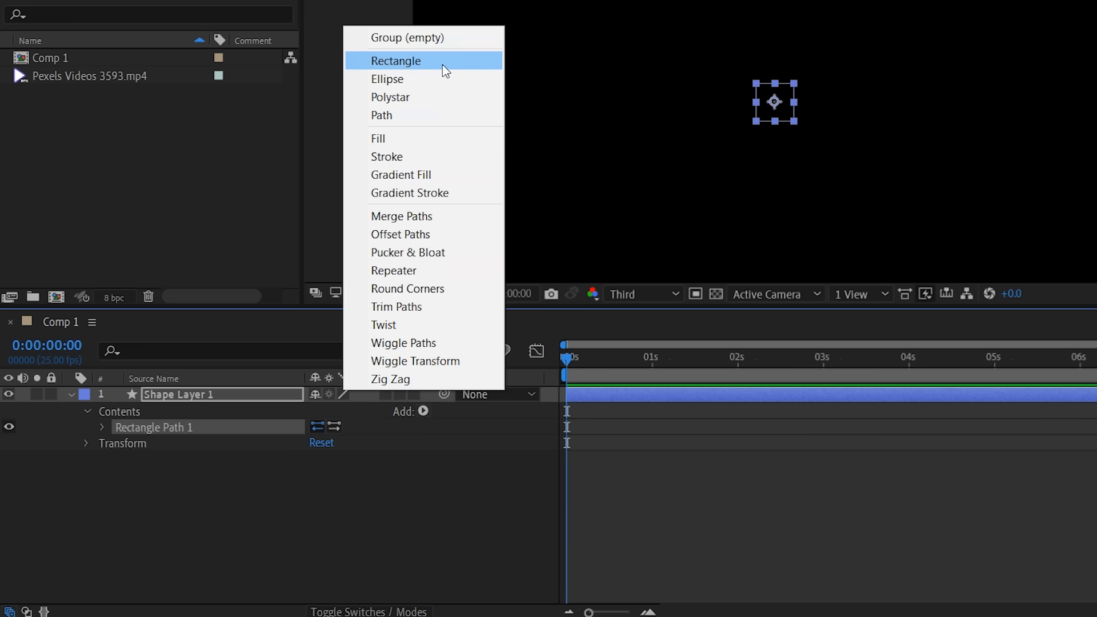
left_click(424, 142)
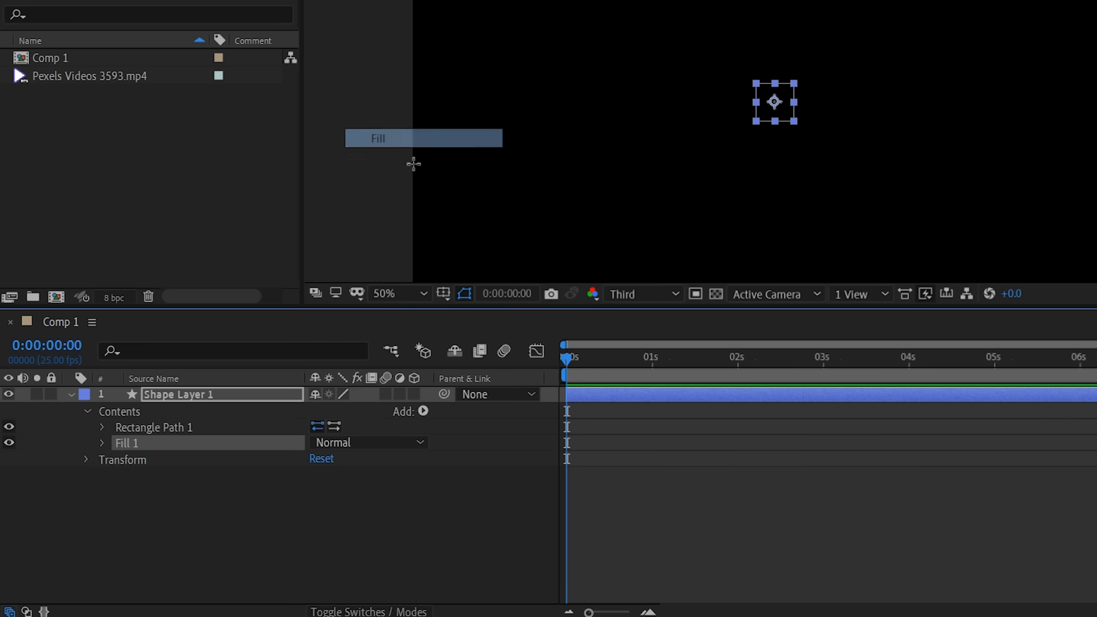
Unlink the rectangle path's size proportions, set its size to 100 by 31, and deselect the layer
left_click(102, 428)
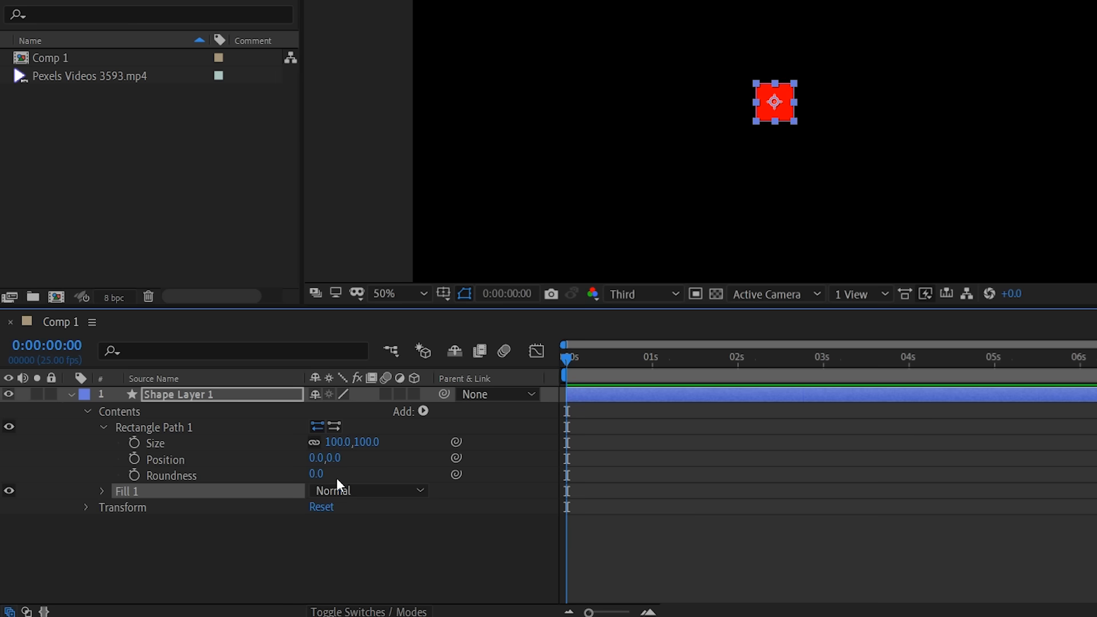
left_click_drag(346, 443, 303, 441)
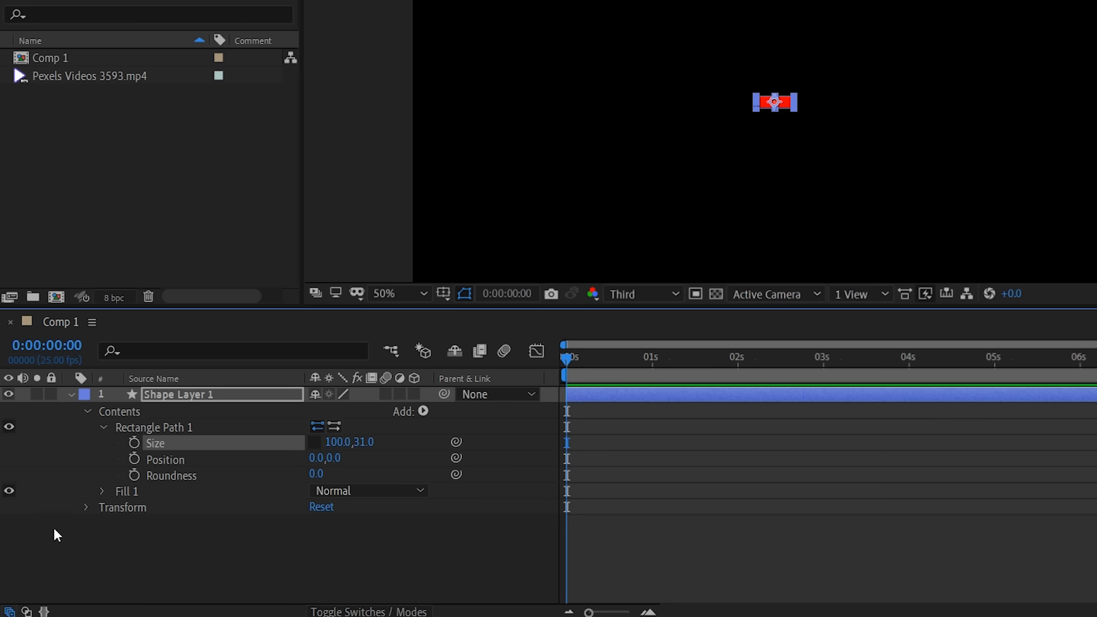
left_click(87, 506)
left_click(87, 506)
left_click(169, 551)
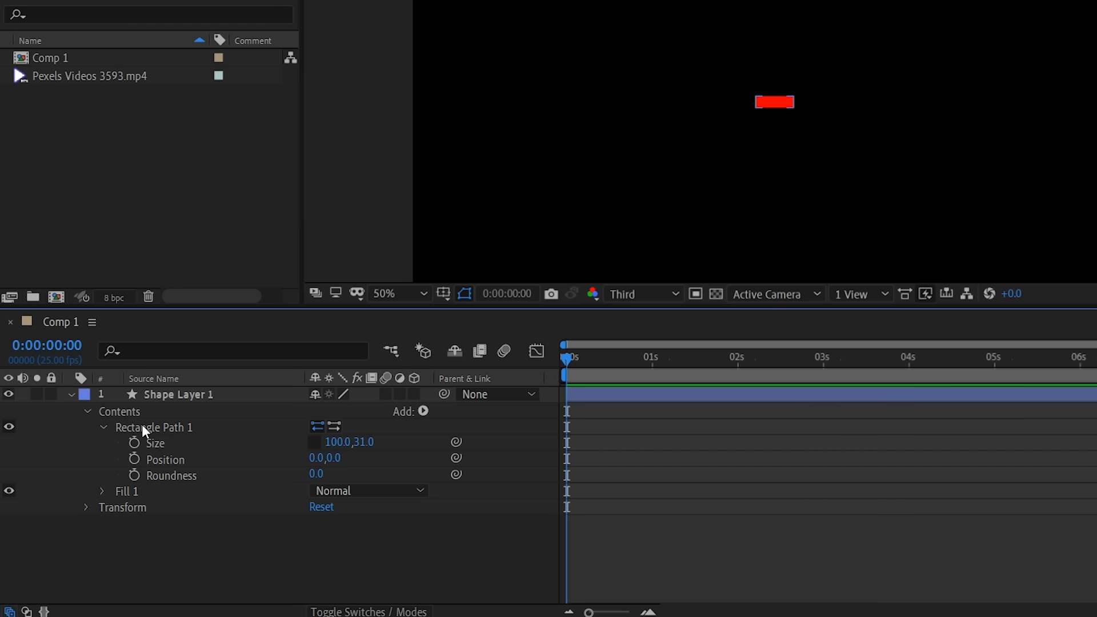
Move the shape layer's anchor point to the middle of the red rectangle's left edge, showing the layer's Transform properties
left_click(87, 507)
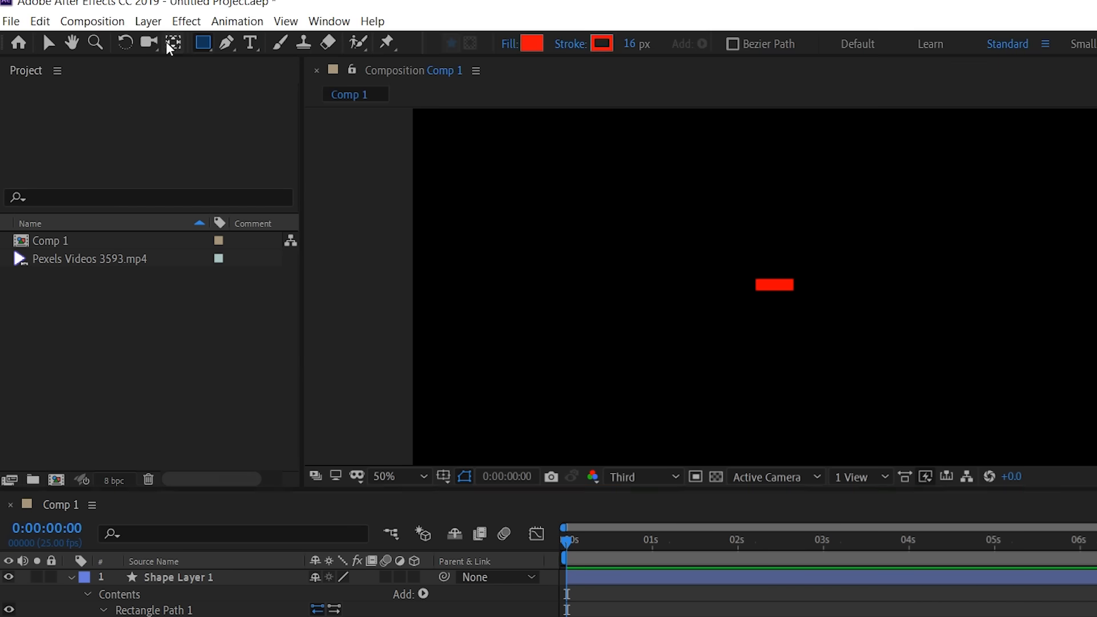
left_click(168, 45)
scroll(776, 294, "up", 4)
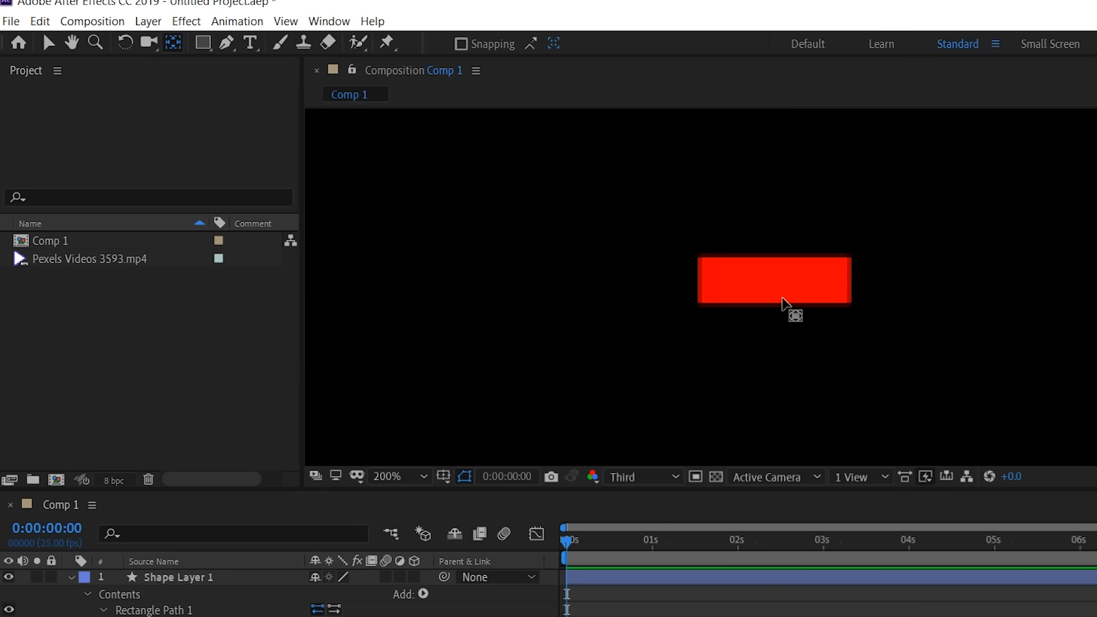
left_click_drag(751, 278, 700, 286)
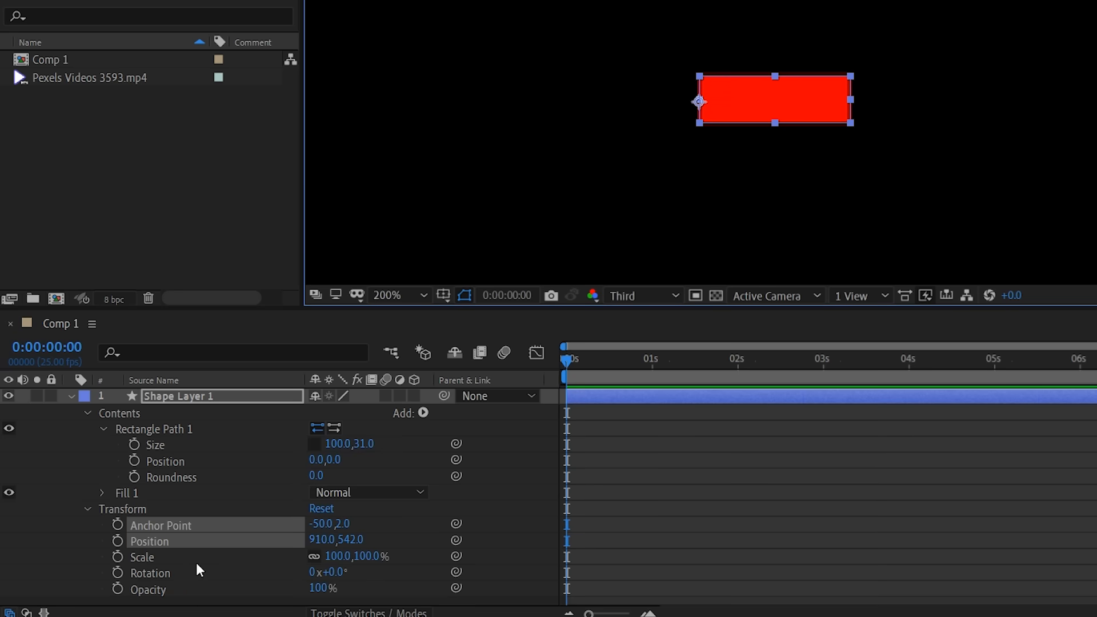
Unlink the layer's scale proportions, set Scale to 1 by 100%, and start Scale keyframing at 0 seconds
left_click(314, 557)
left_click_drag(337, 556, 211, 531)
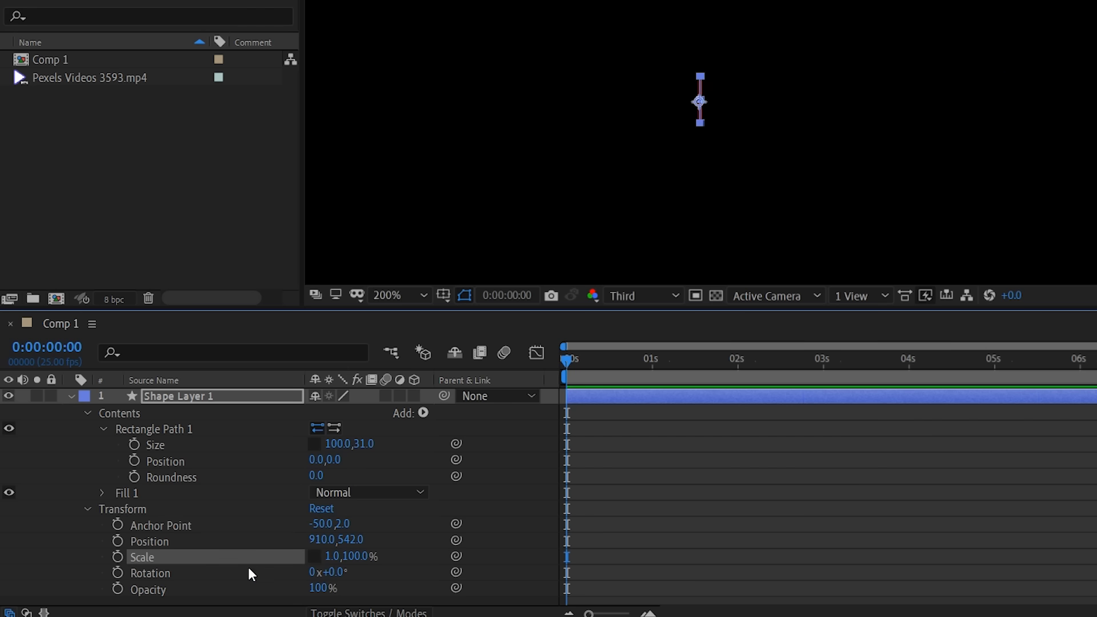
left_click(314, 558)
left_click(314, 558)
left_click(117, 557)
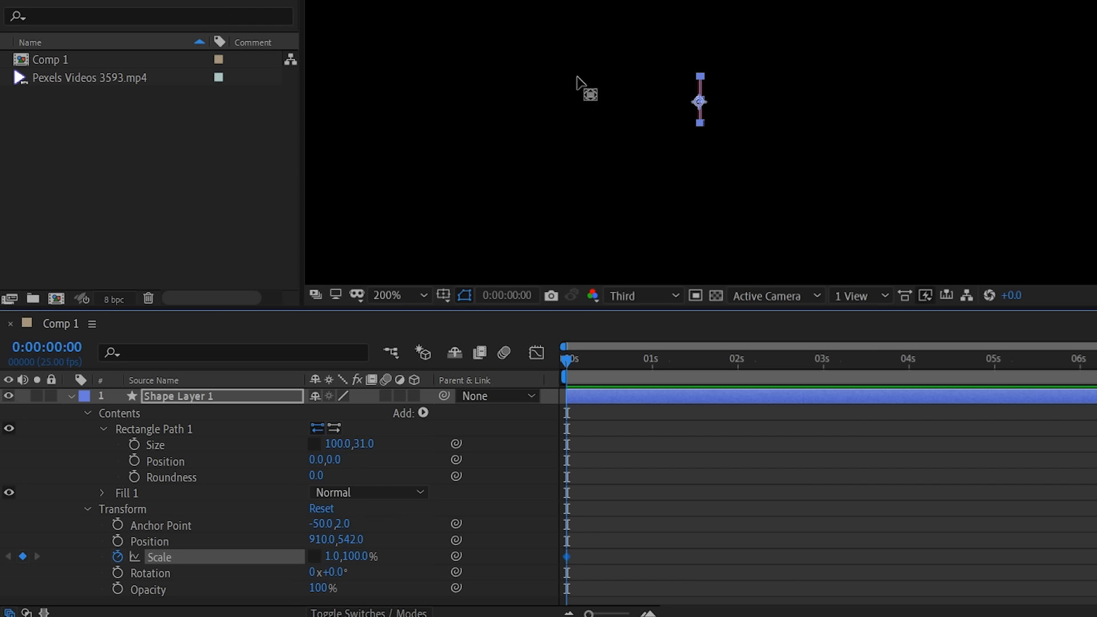
Add a second Scale keyframe at 4 seconds with a value of 594 by 100%
scroll(583, 97, "down", 4)
left_click_drag(576, 372, 909, 371)
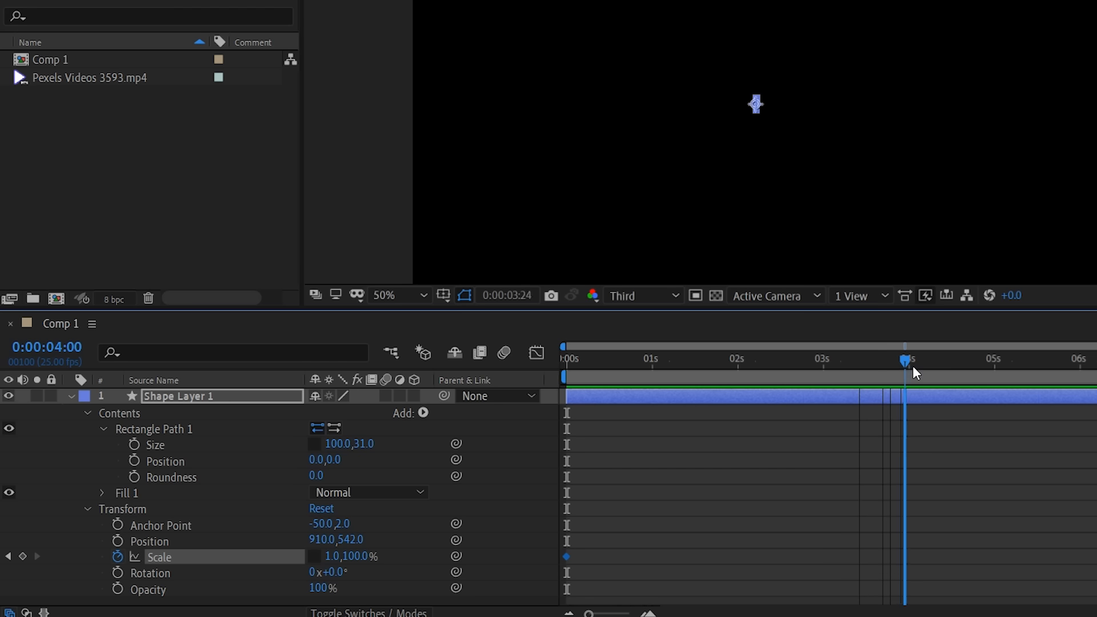
left_click_drag(330, 563, 838, 507)
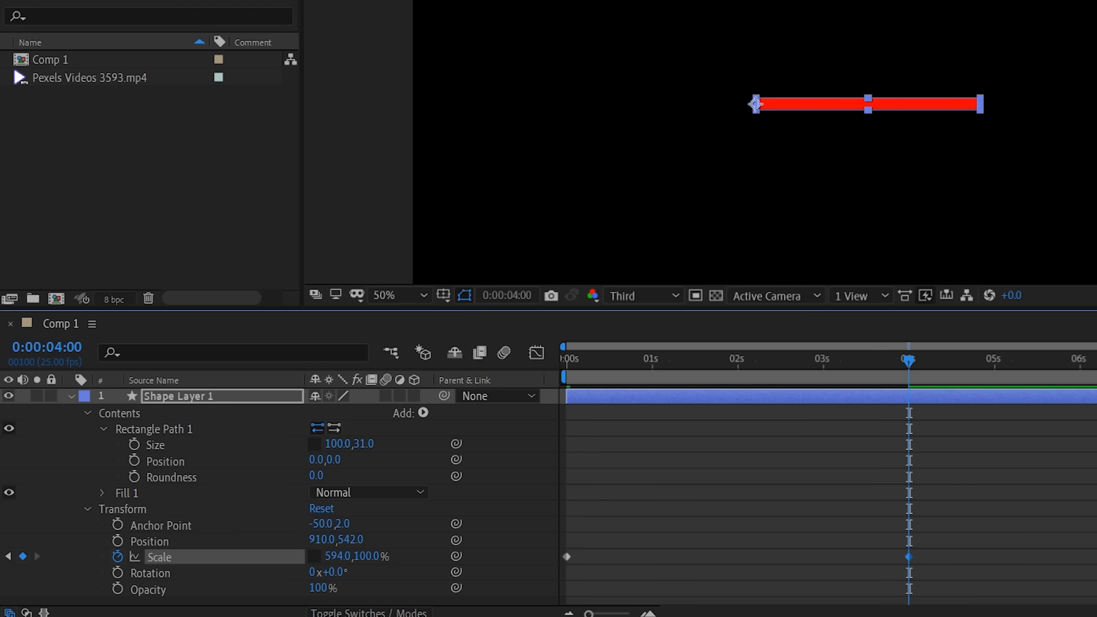
Preview the rectangle's scale animation from the start and return to 0 seconds
left_click_drag(907, 374, 524, 371)
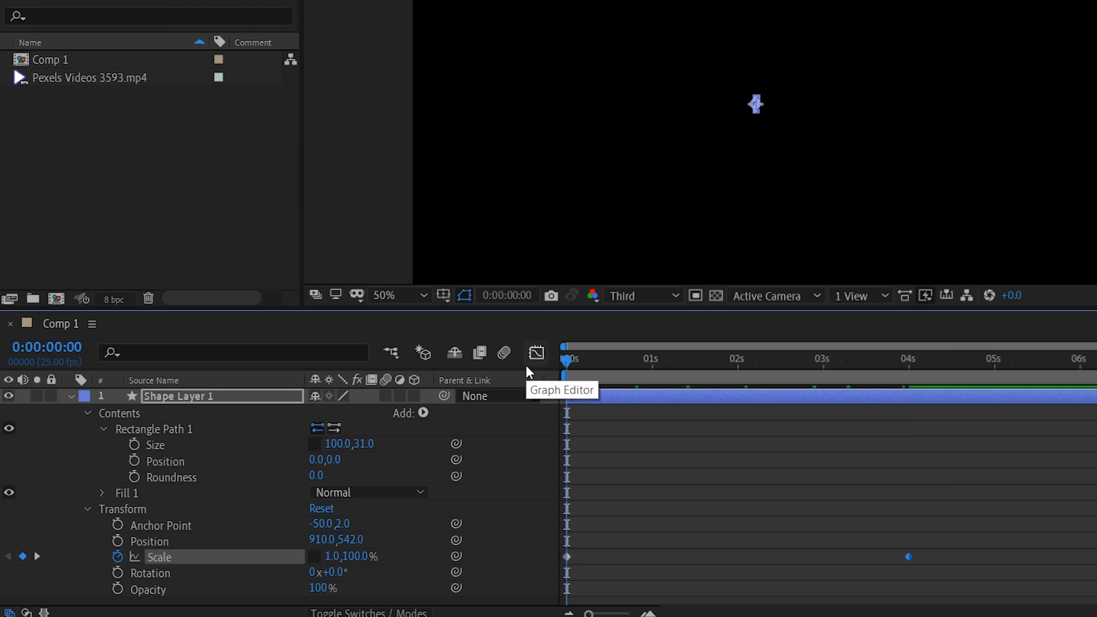
key("space")
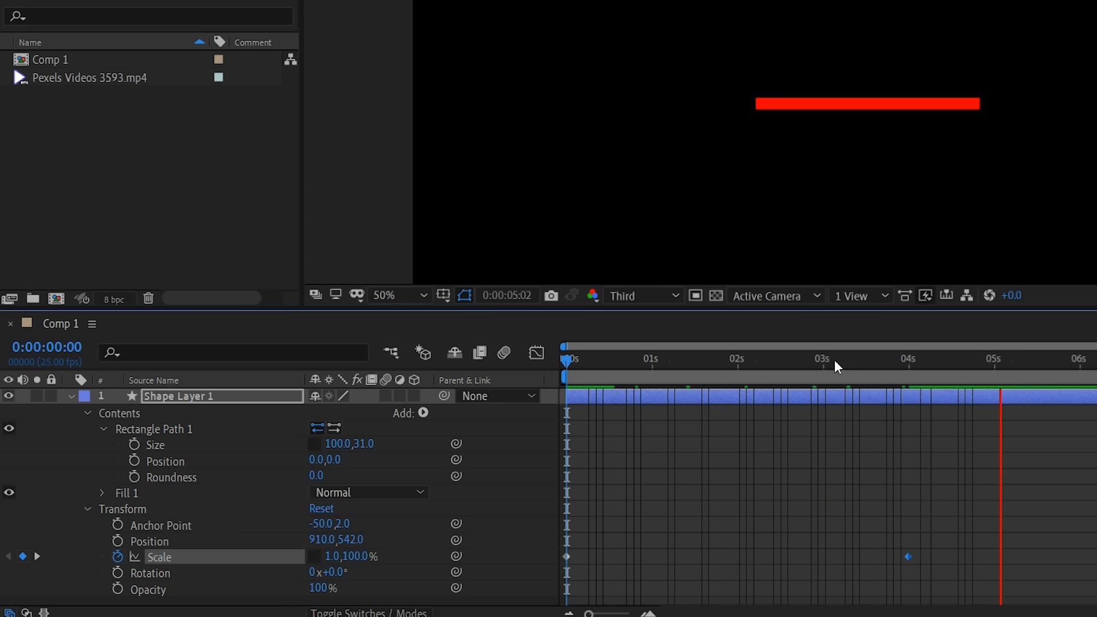
left_click_drag(893, 365, 537, 382)
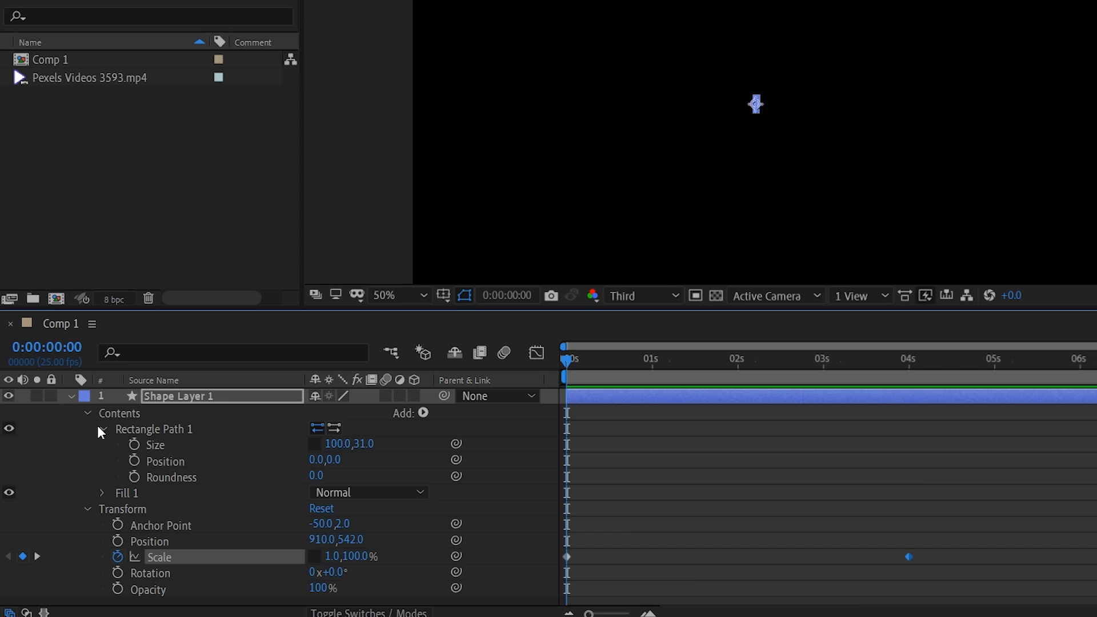
Look through the items that can be added to the contents, and delete the animated rectangle's shape layer
left_click(423, 412)
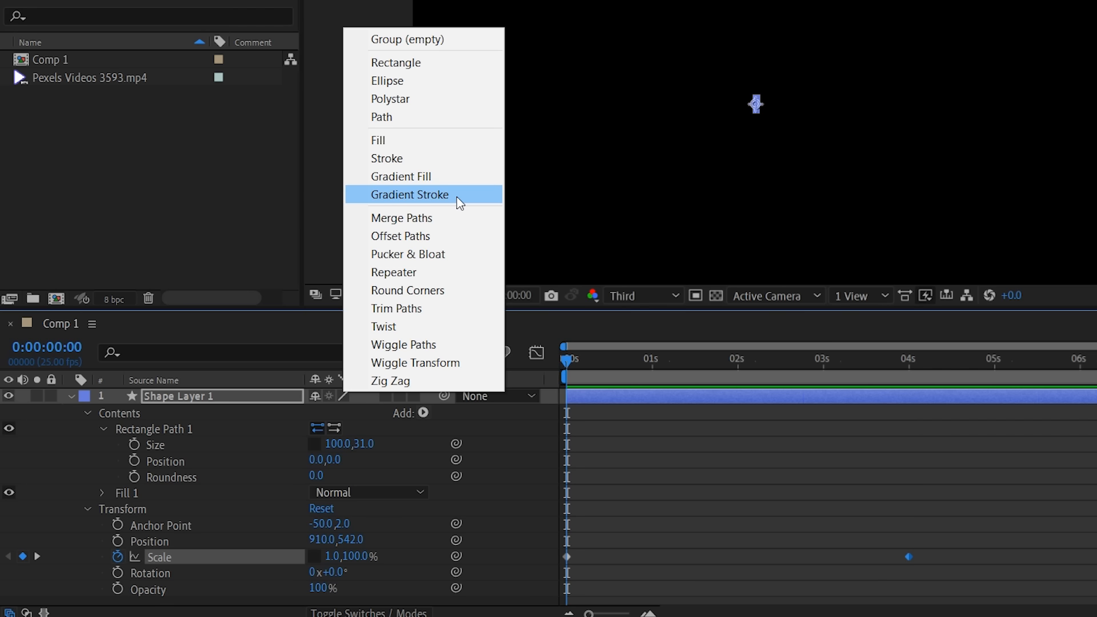
left_click(681, 490)
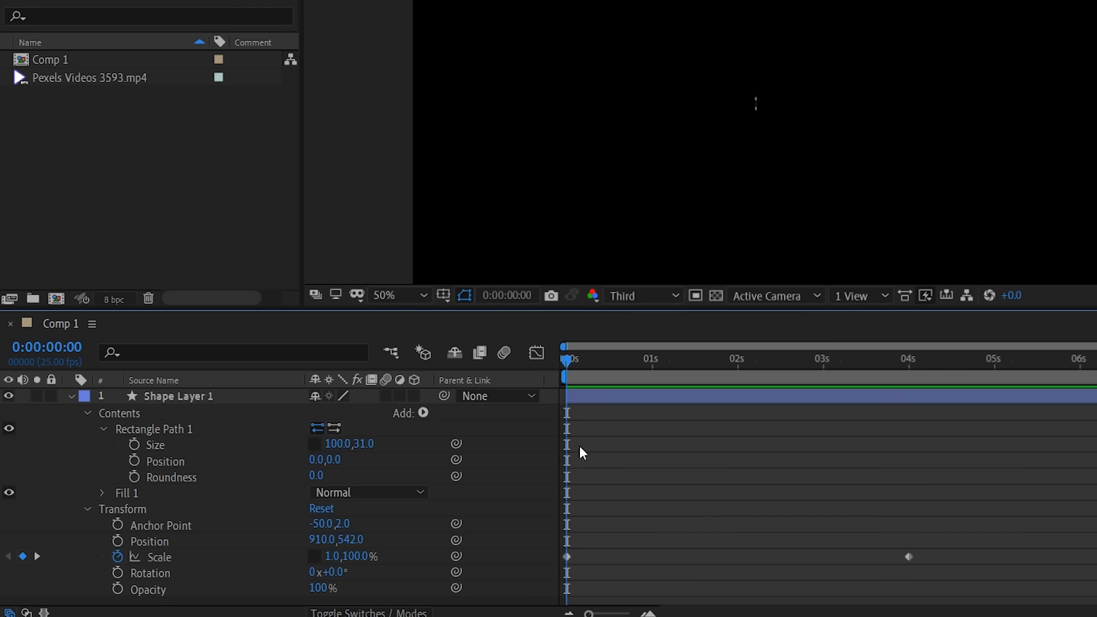
left_click(69, 395)
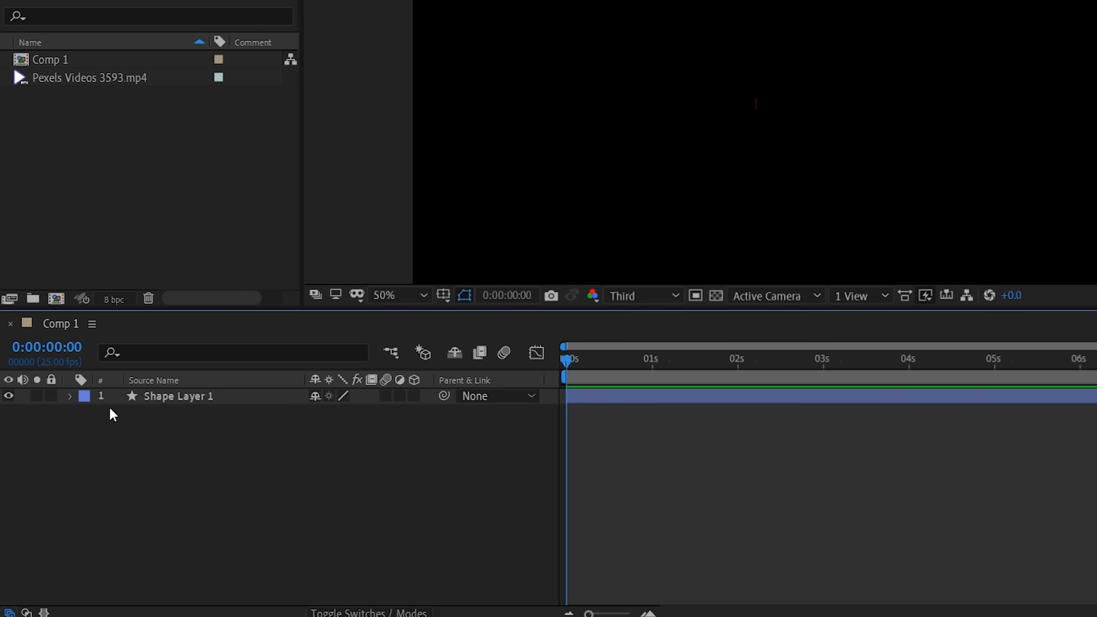
left_click(165, 397)
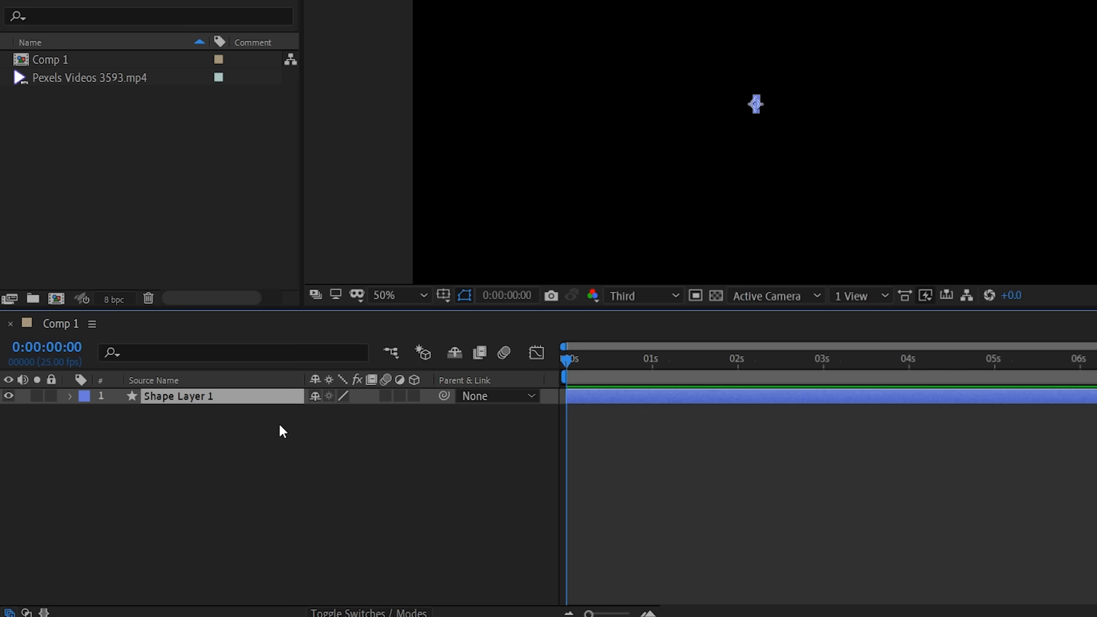
key("Delete")
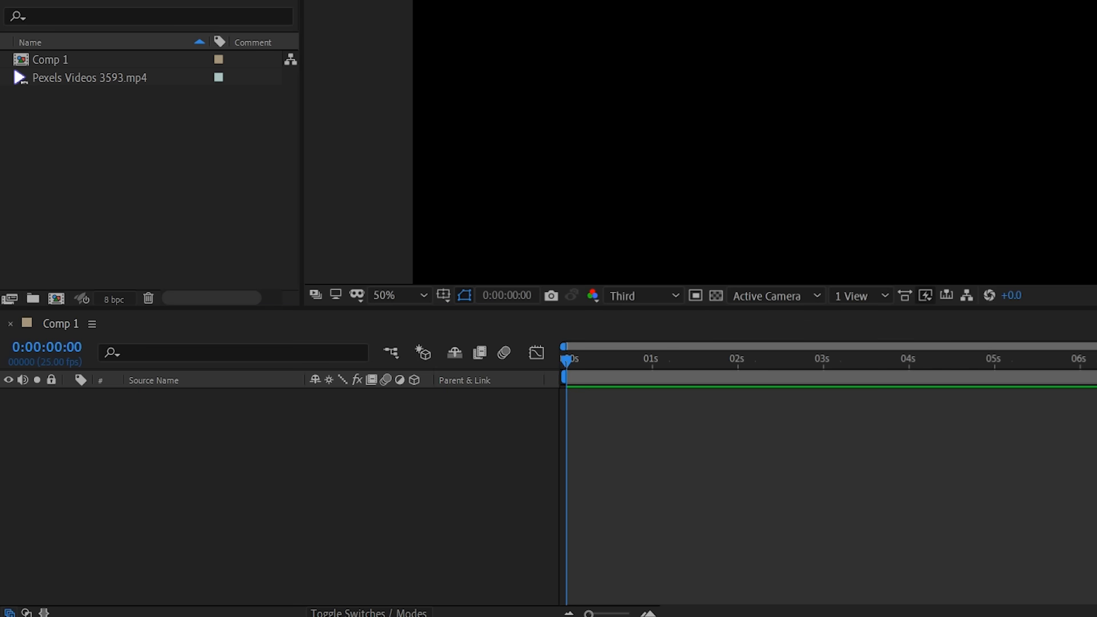
Draw a red rectangle left of the composition's centre, away from the layer's anchor point, replacing a first centred attempt
left_click_drag(720, 44, 840, 170)
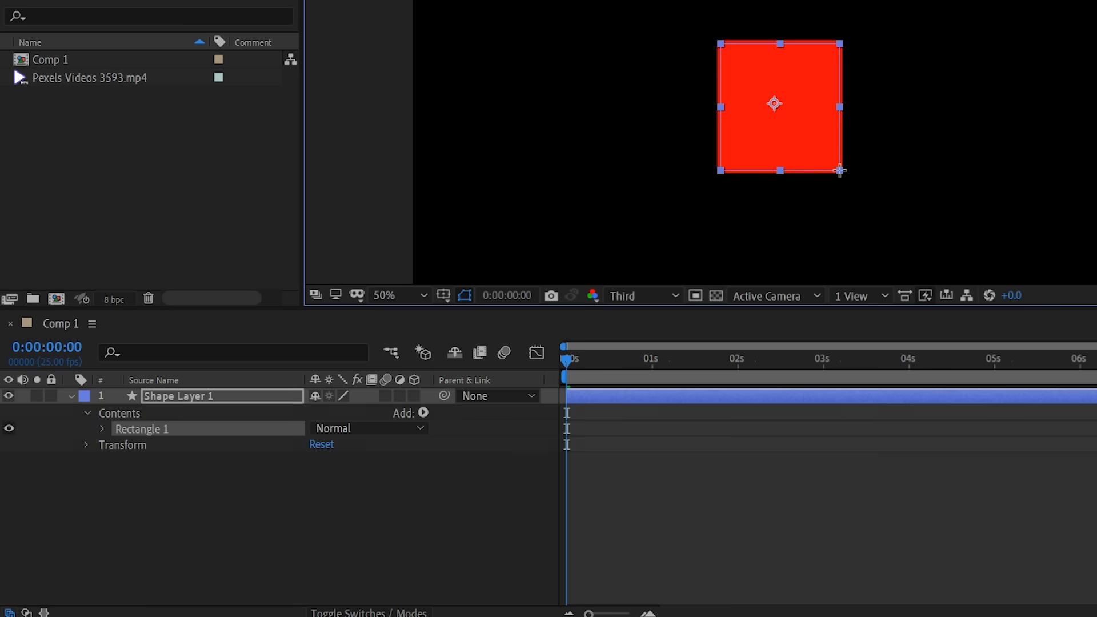
key("ctrl+z")
left_click_drag(495, 60, 632, 212)
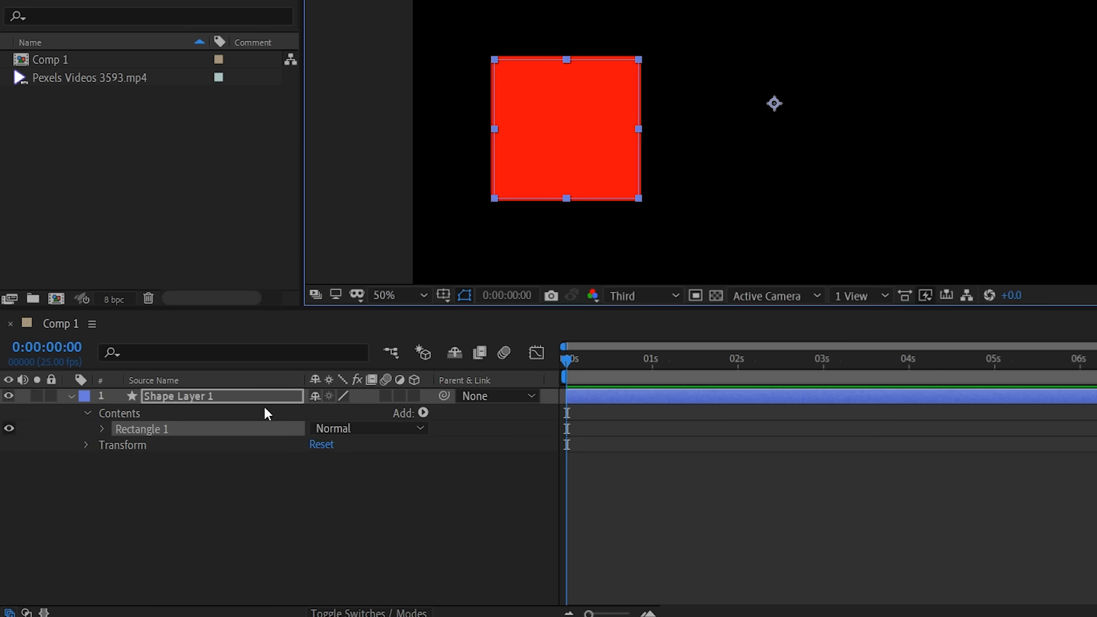
Reveal the layer's Rotation, try rotating the rectangle around the distant anchor point, and undo the rotation
key("r")
key("r")
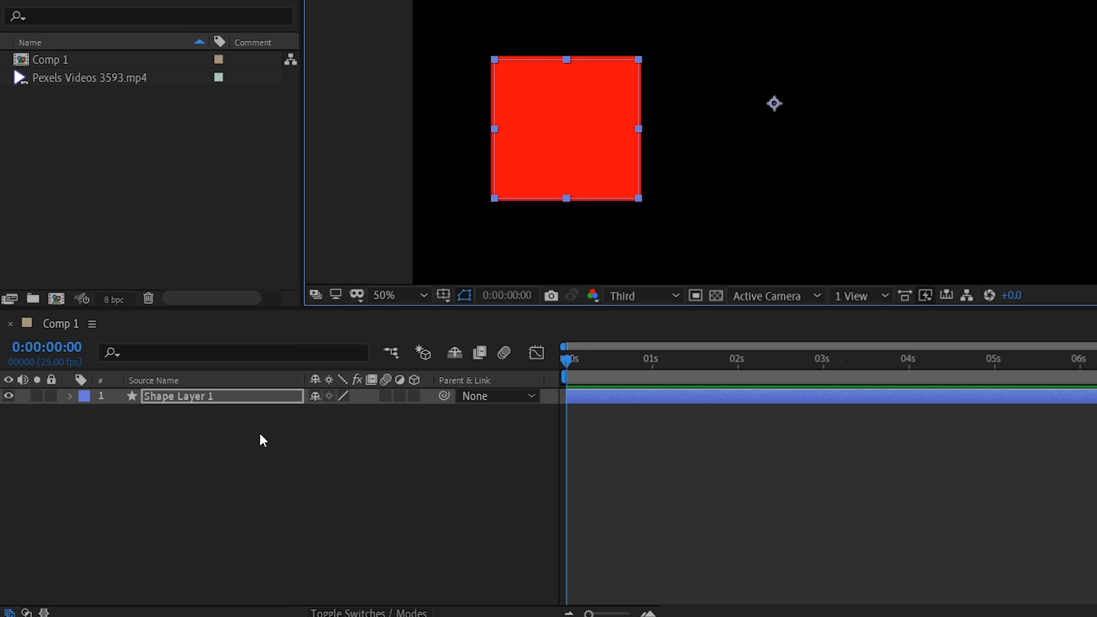
key("r")
left_click_drag(337, 412, 625, 427)
key("ctrl+z")
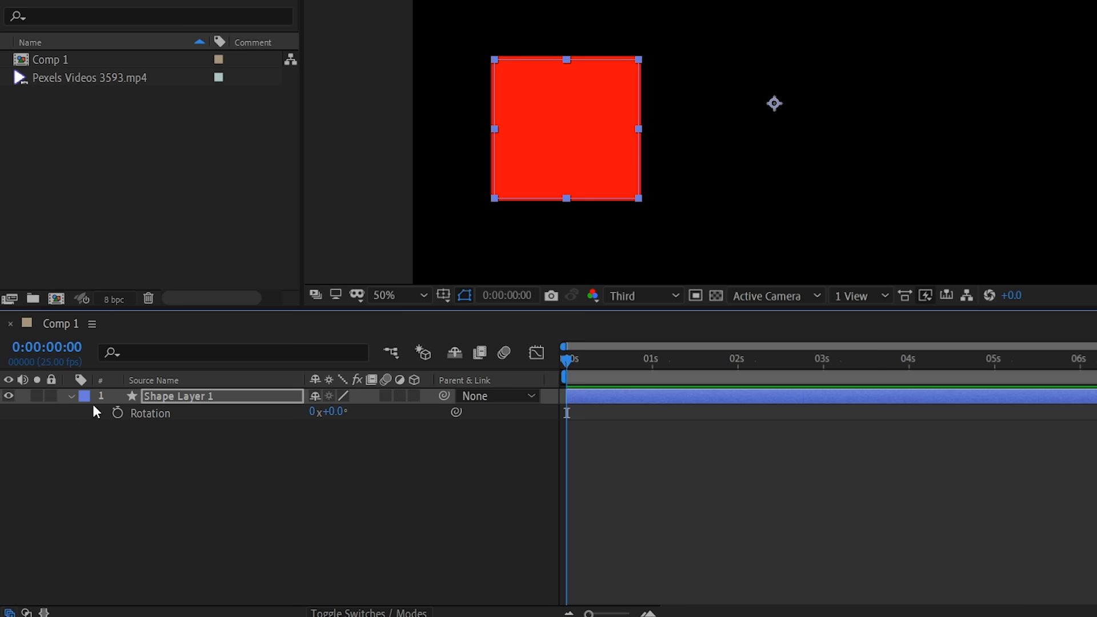
Examine the drawn rectangle's Contents group, its own transform entry, and the list of items that can be added
left_click(72, 396)
left_click(71, 396)
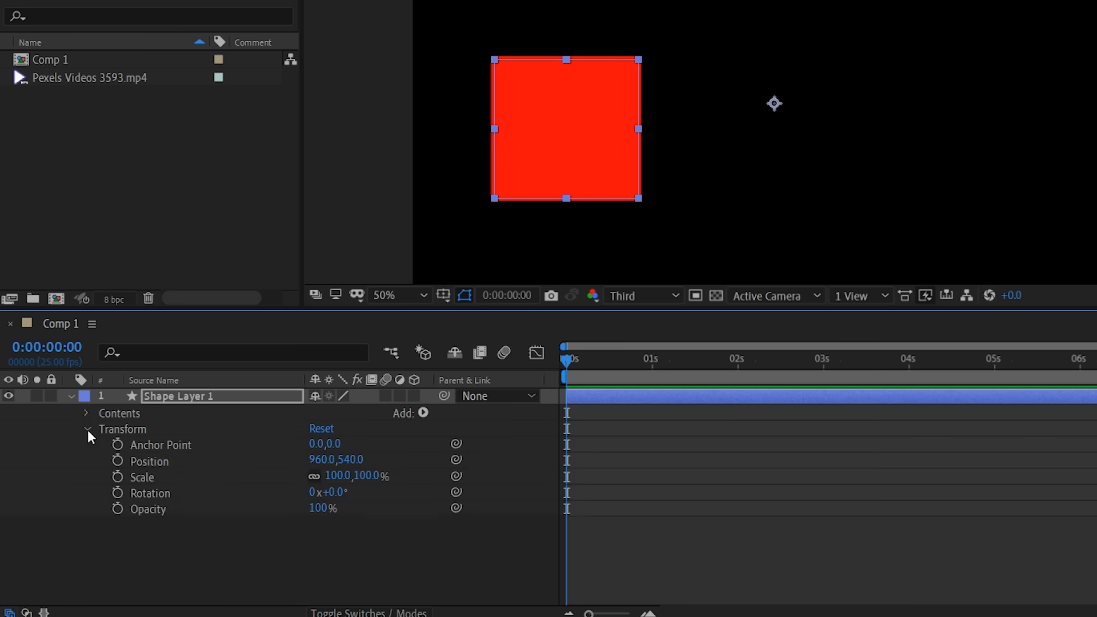
left_click(86, 429)
left_click(85, 413)
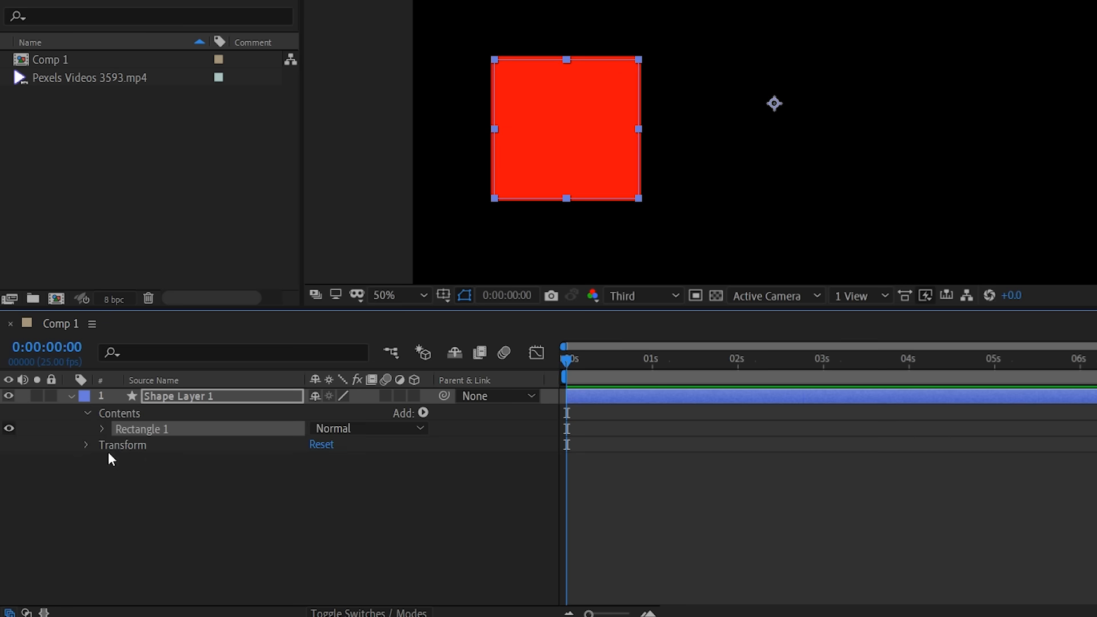
left_click(101, 429)
left_click(161, 494)
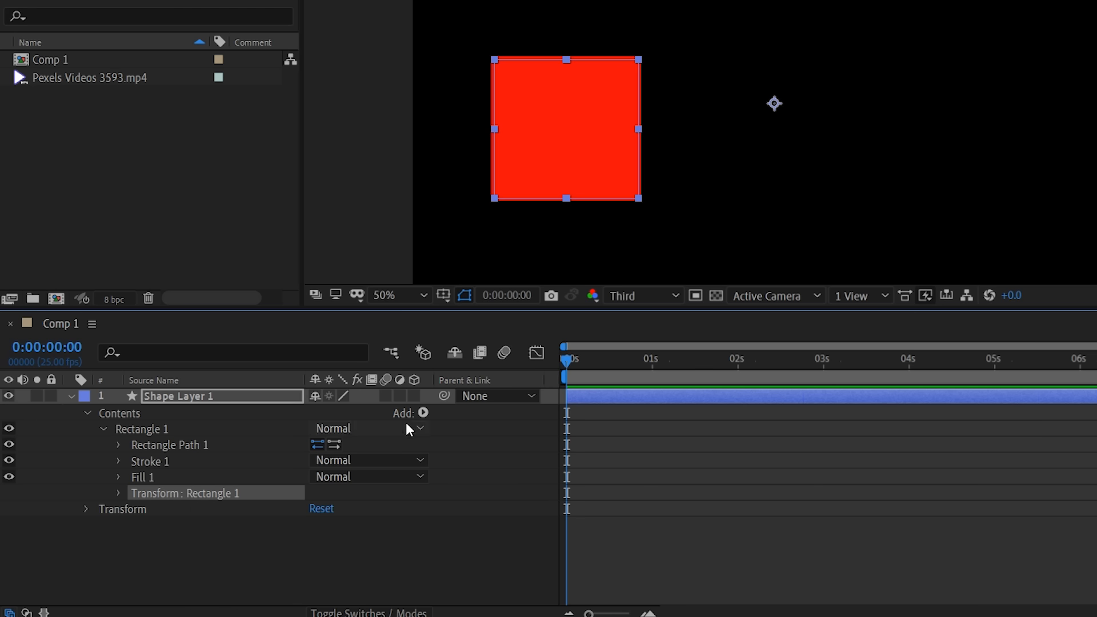
left_click(424, 413)
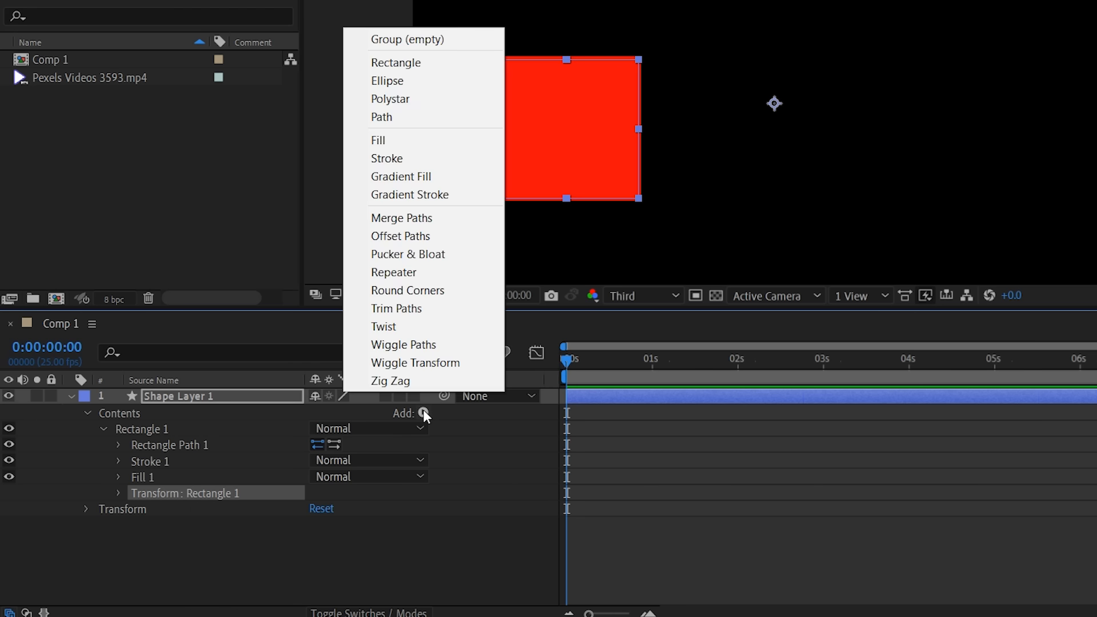
left_click(202, 563)
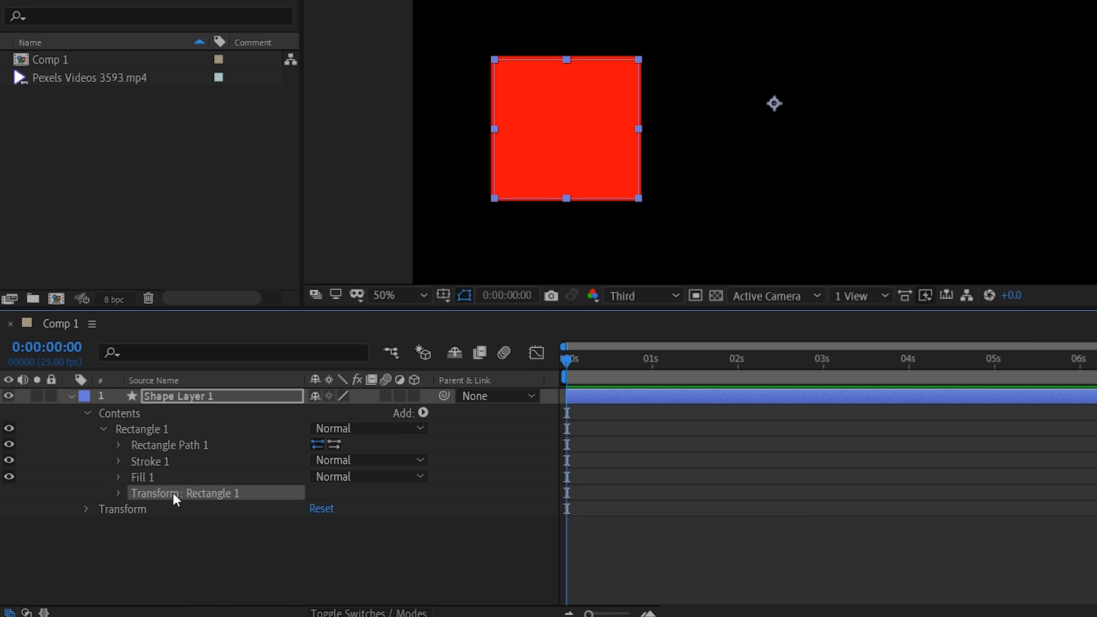
Delete the drawn rectangle from the layer's contents and remove the emptied shape layer
key("Delete")
left_click(146, 415)
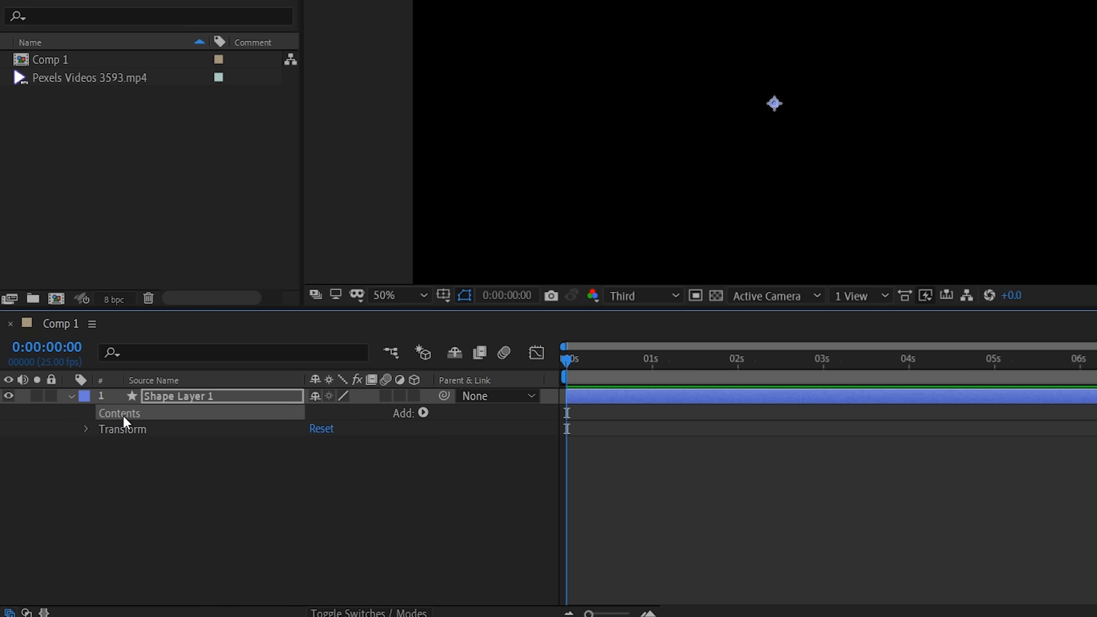
left_click(196, 396)
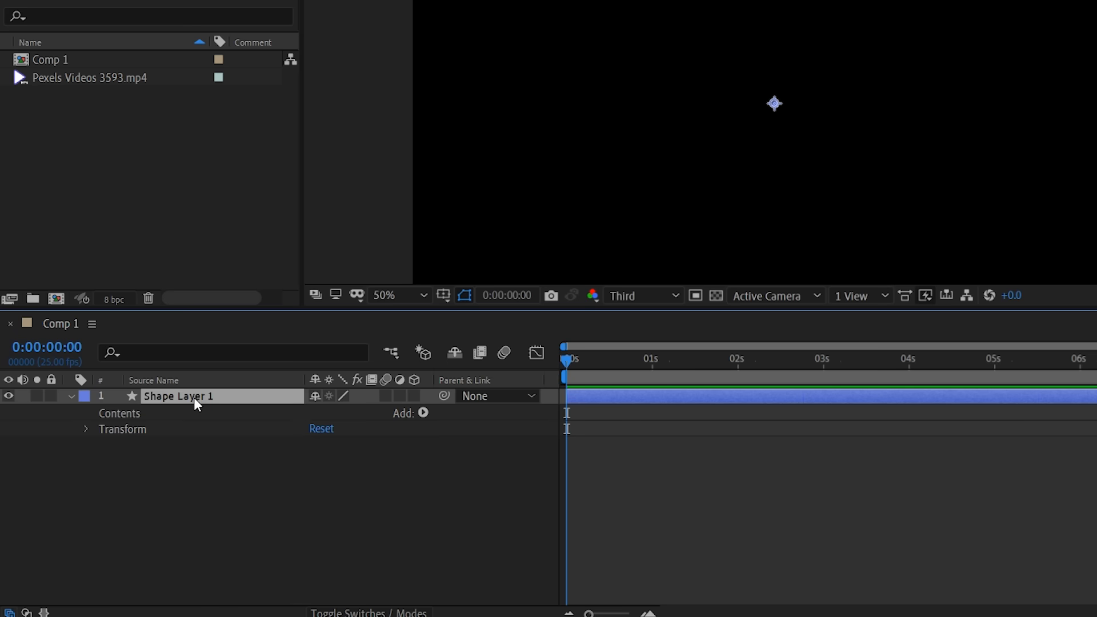
key("Delete")
Create a new empty shape layer and expand it to show its Contents and Transform
right_click(112, 476)
mouse_move(302, 271)
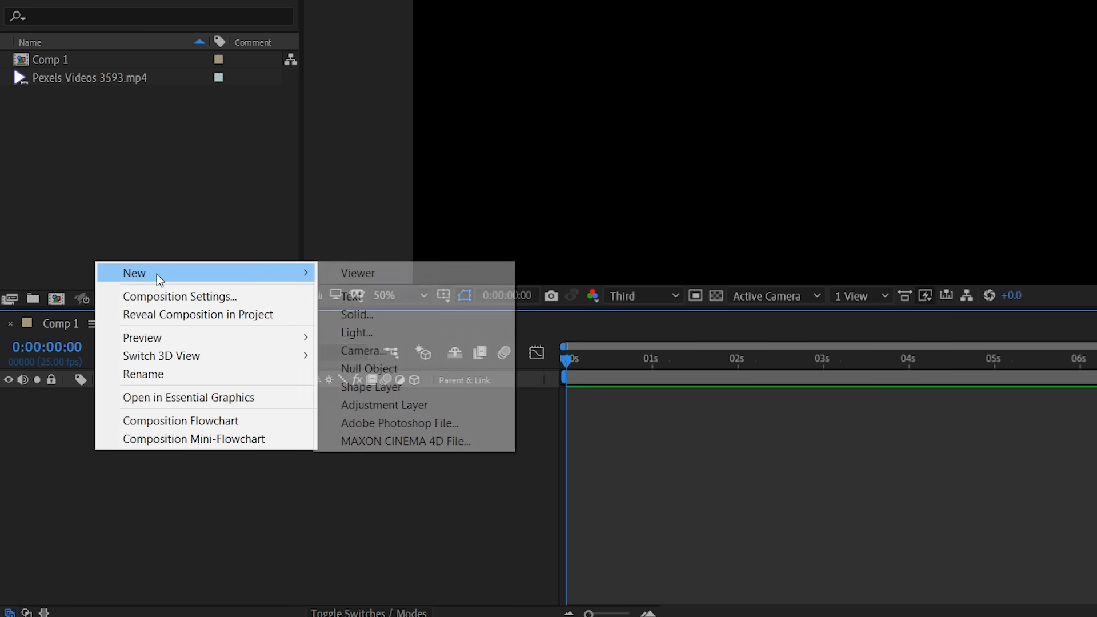
left_click(418, 386)
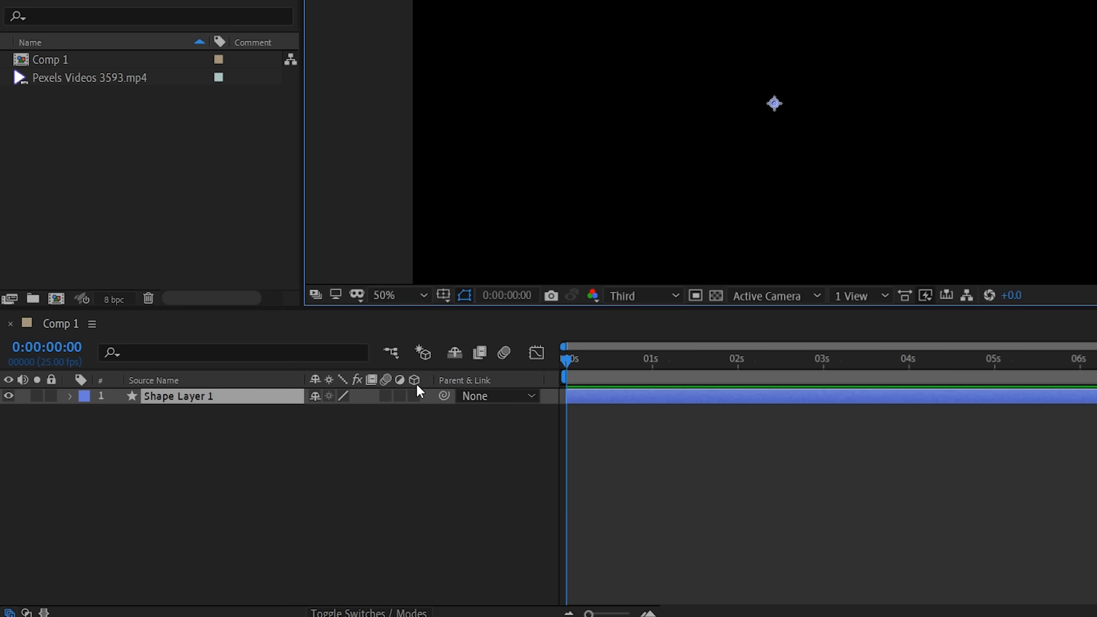
left_click(69, 396)
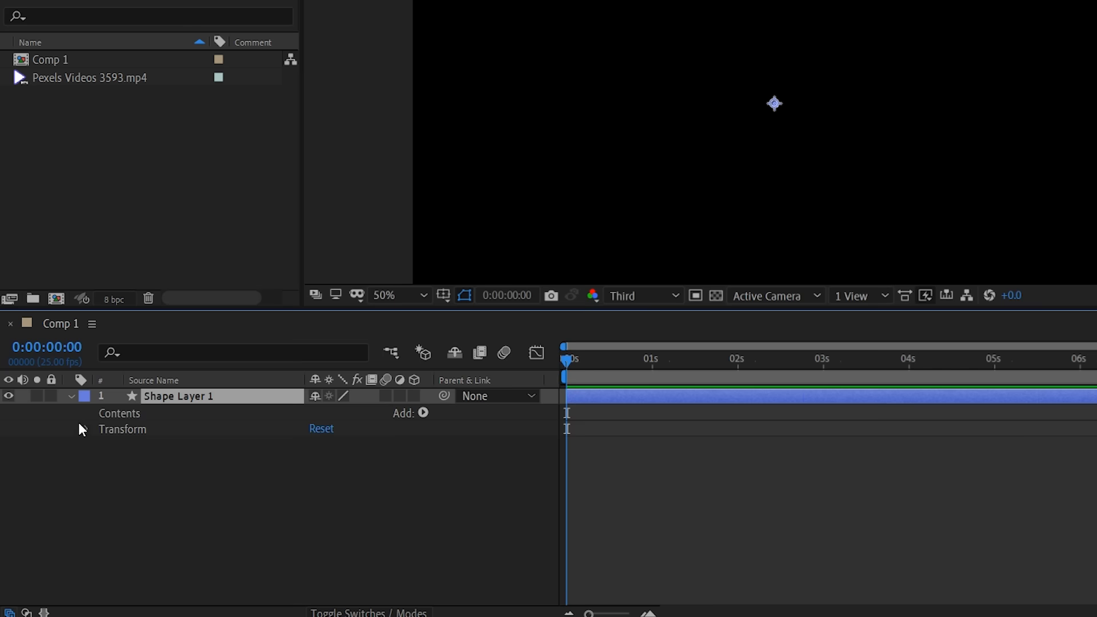
Add a Polystar path to the shape layer's contents and expand the path's properties
left_click(423, 412)
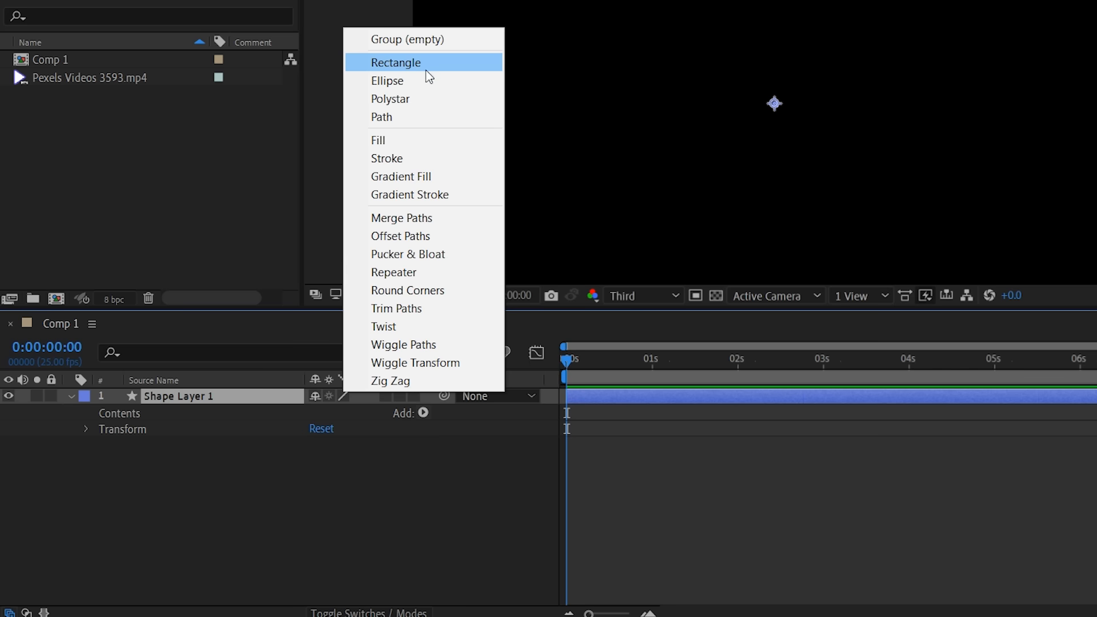
left_click(426, 100)
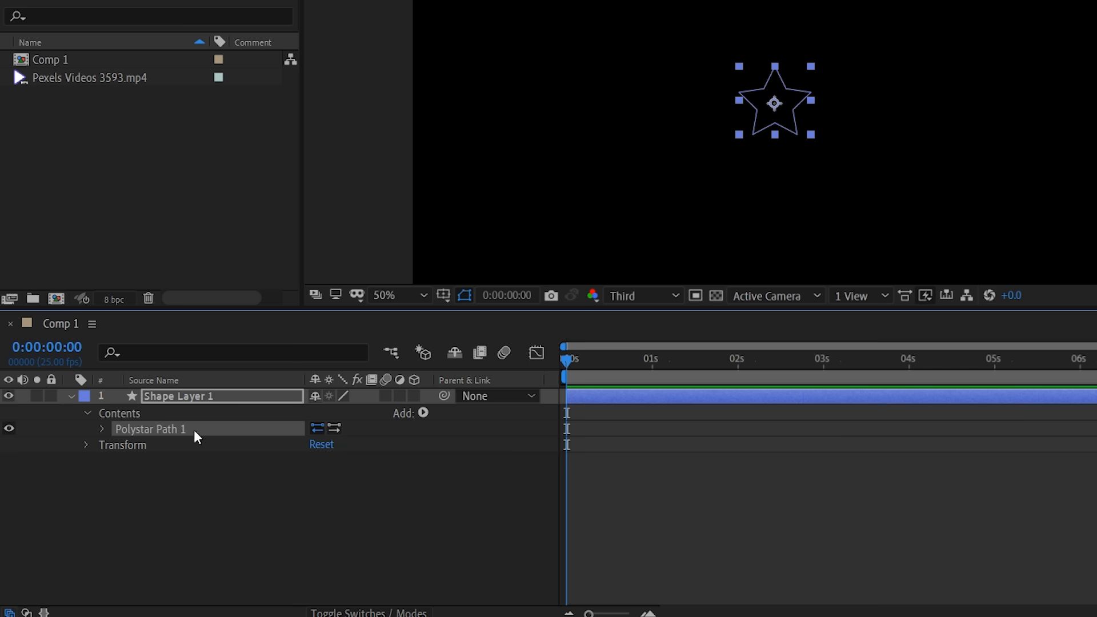
left_click(103, 432)
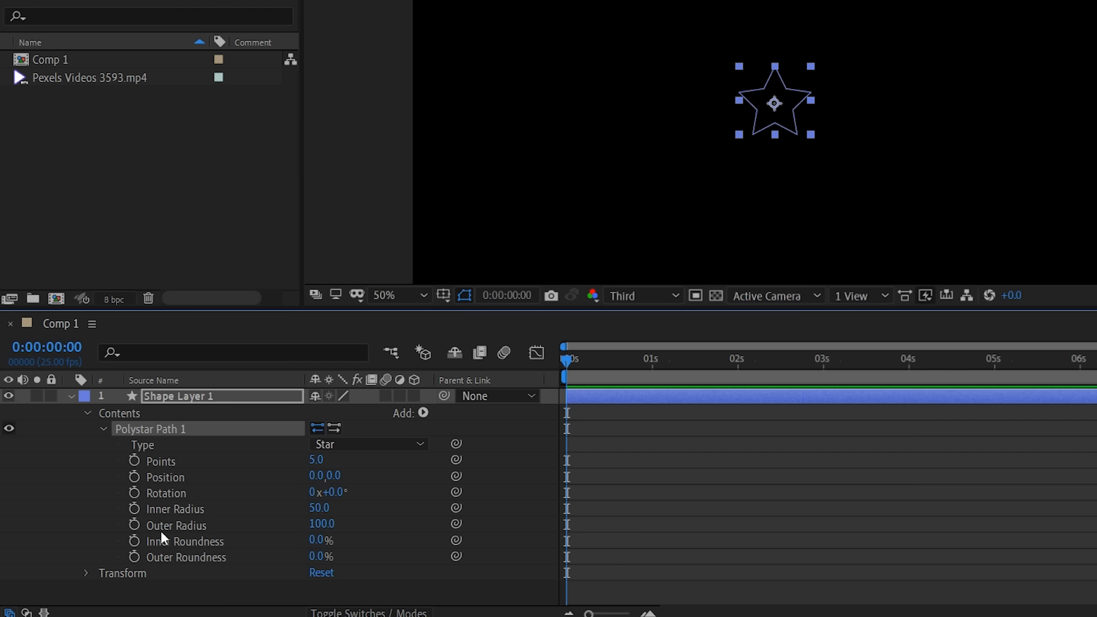
Add a Fill to the star and set its color to yellow, FFF600
left_click(423, 412)
left_click(379, 140)
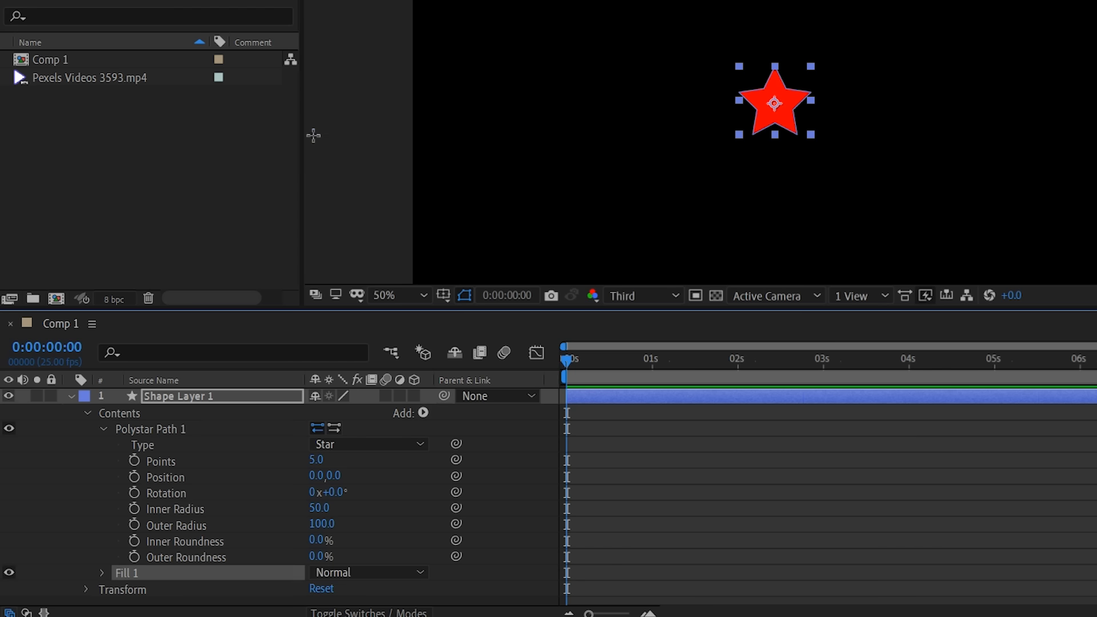
left_click(101, 572)
left_click(326, 566)
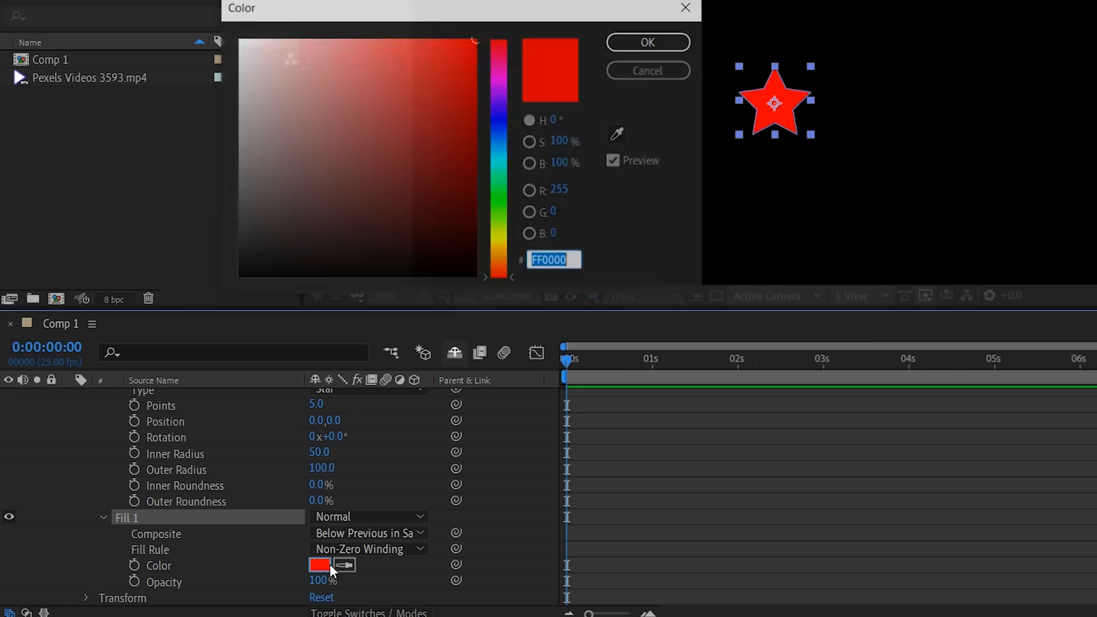
left_click_drag(503, 200, 504, 245)
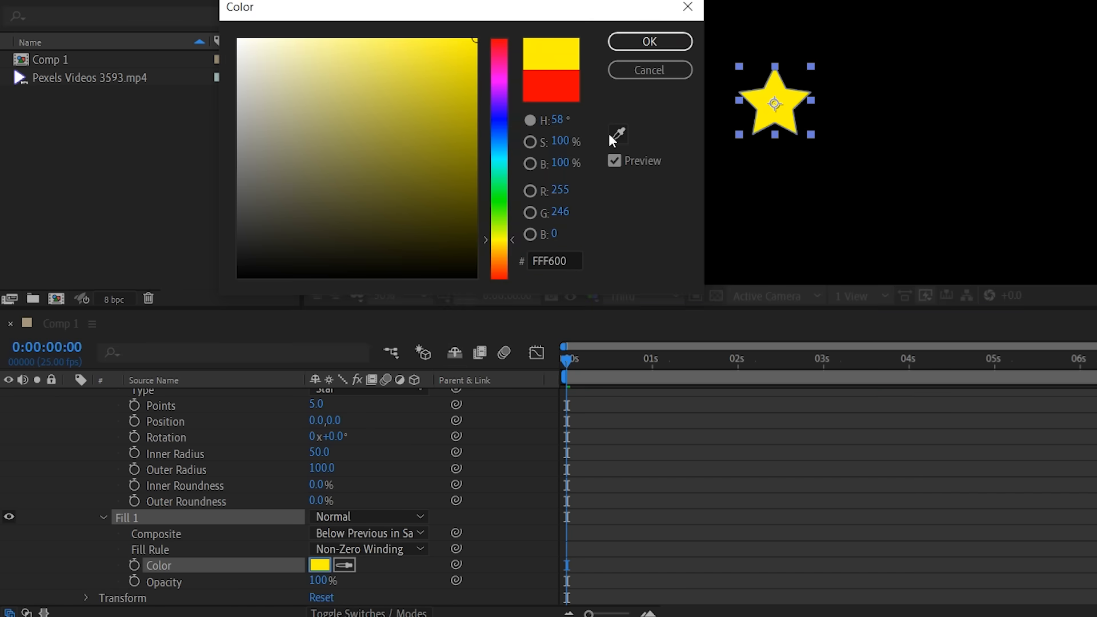
left_click(634, 42)
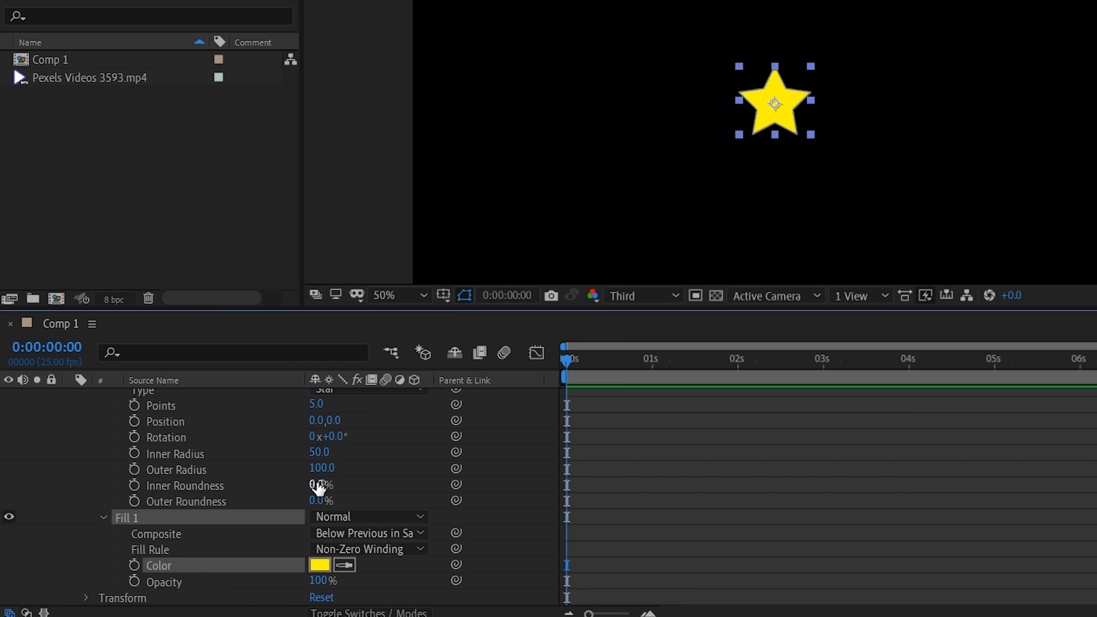
Set the polystar path's Outer Roundness to 139% and Inner Roundness to -29% for a flower shape
left_click_drag(314, 501, 447, 501)
left_click_drag(320, 487, 283, 477)
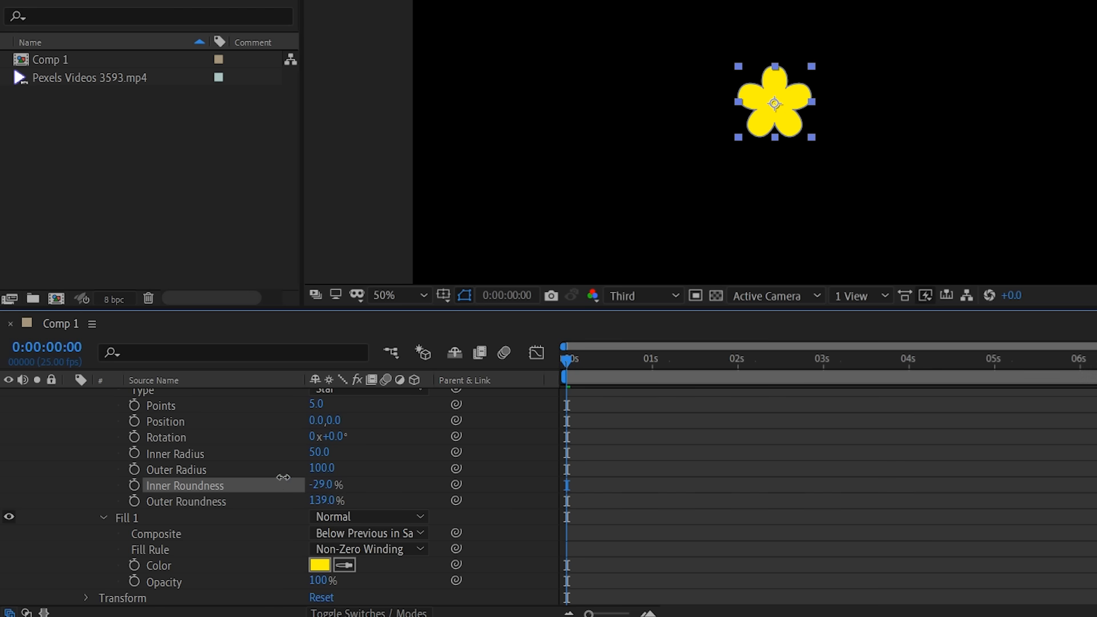
scroll(214, 460, "up", 2)
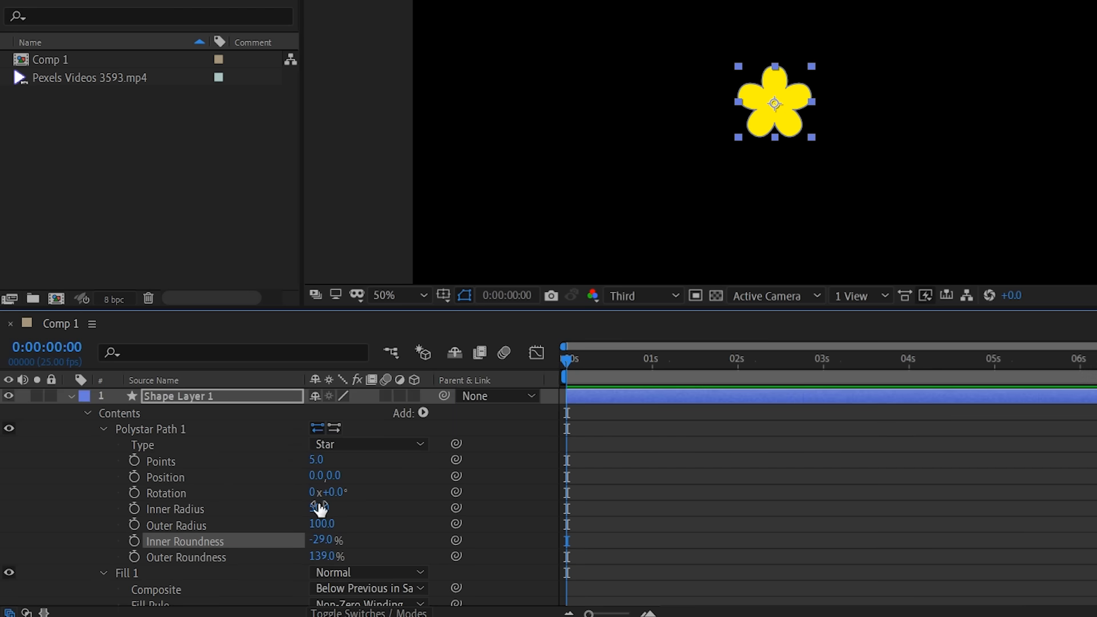